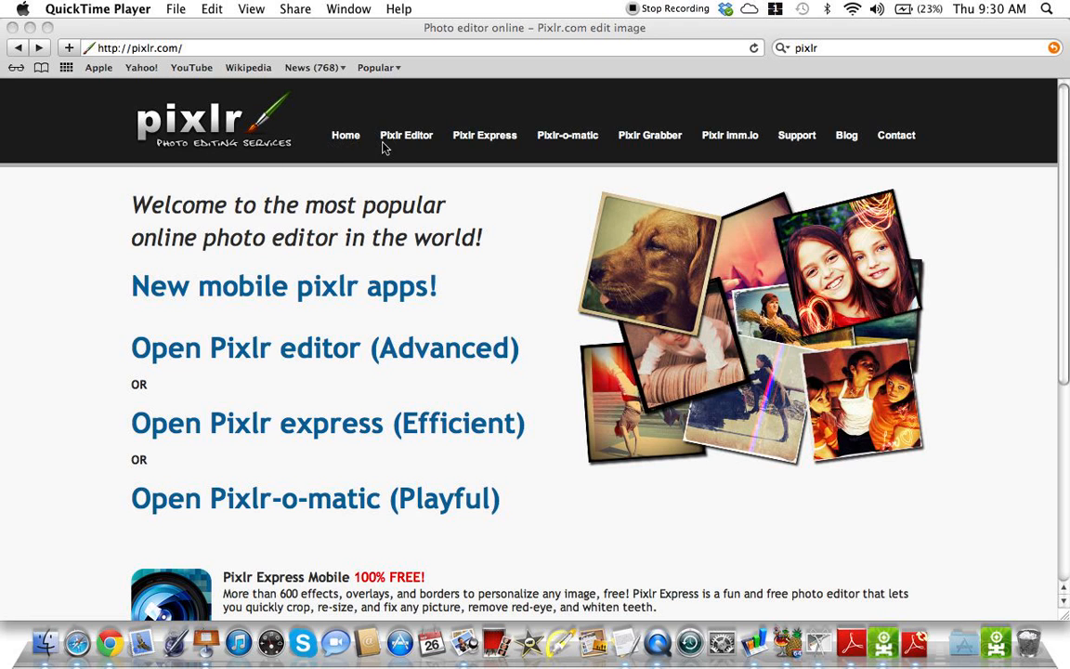
Step: Open Pixlr Editor and create a new image 815 pixels wide and 350 pixels high with a transparent background
{"action": "left_click", "coordinate": [412, 137]}
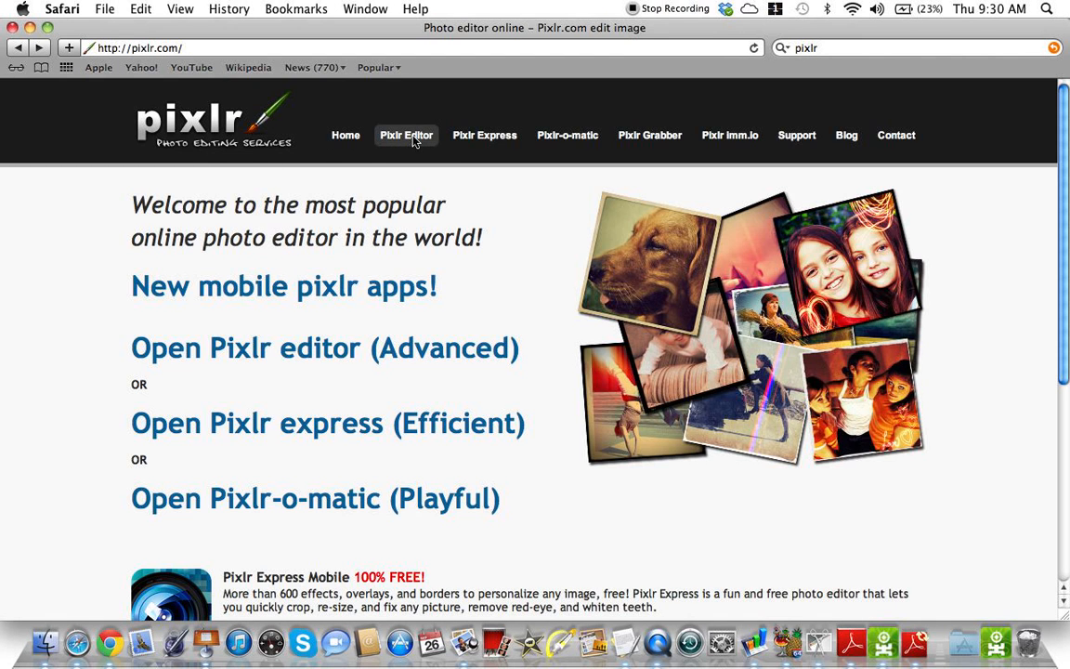
{"action": "left_click", "coordinate": [414, 139]}
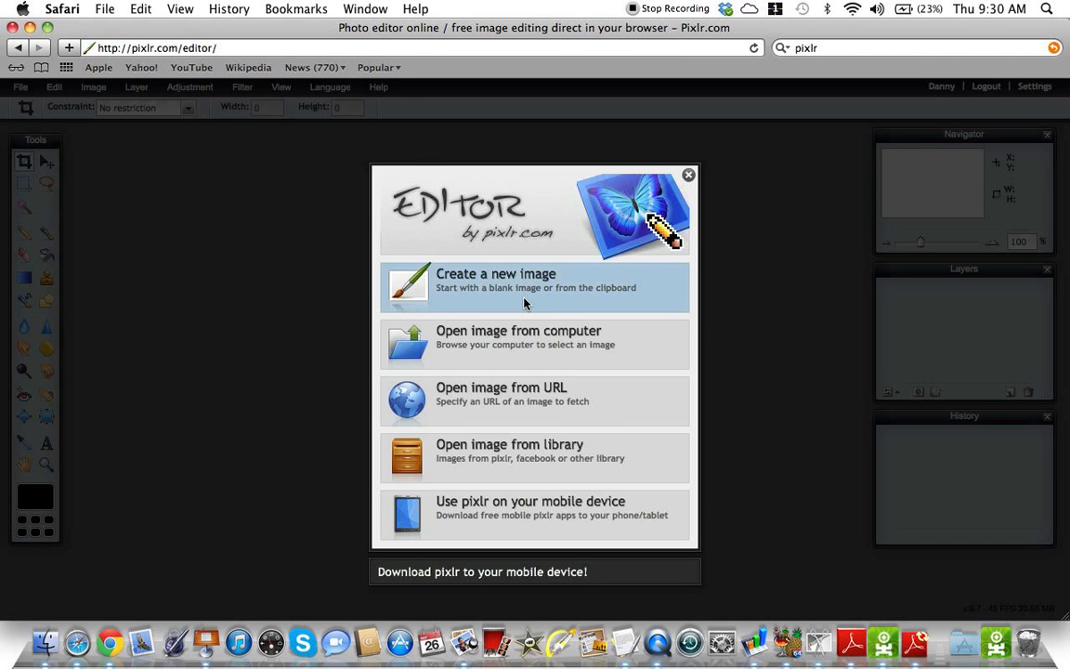
{"action": "left_click", "coordinate": [524, 302]}
{"action": "left_click", "coordinate": [470, 366]}
{"action": "key", "text": "BackSpace"}
{"action": "key", "text": "BackSpace"}
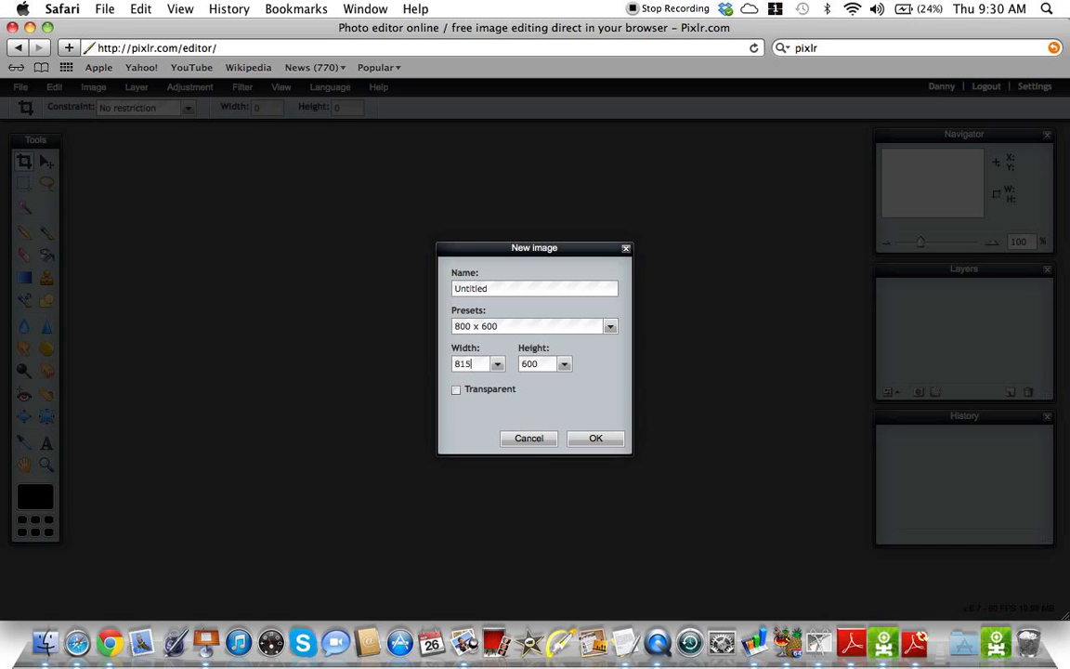
{"action": "key", "text": "BackSpace"}
{"action": "key", "text": "BackSpace"}
{"action": "key", "text": "BackSpace"}
{"action": "left_click", "coordinate": [456, 390]}
{"action": "left_click", "coordinate": [595, 437]}
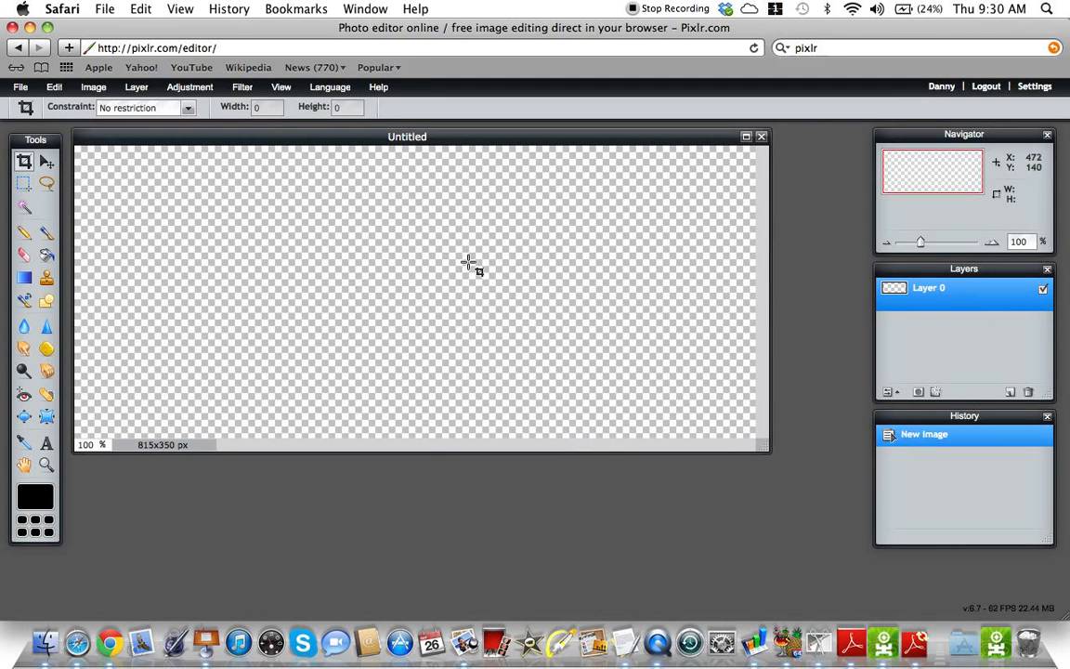
Step: Search Google Images for "facebook banner" in a new browser tab
{"action": "left_click", "coordinate": [103, 8]}
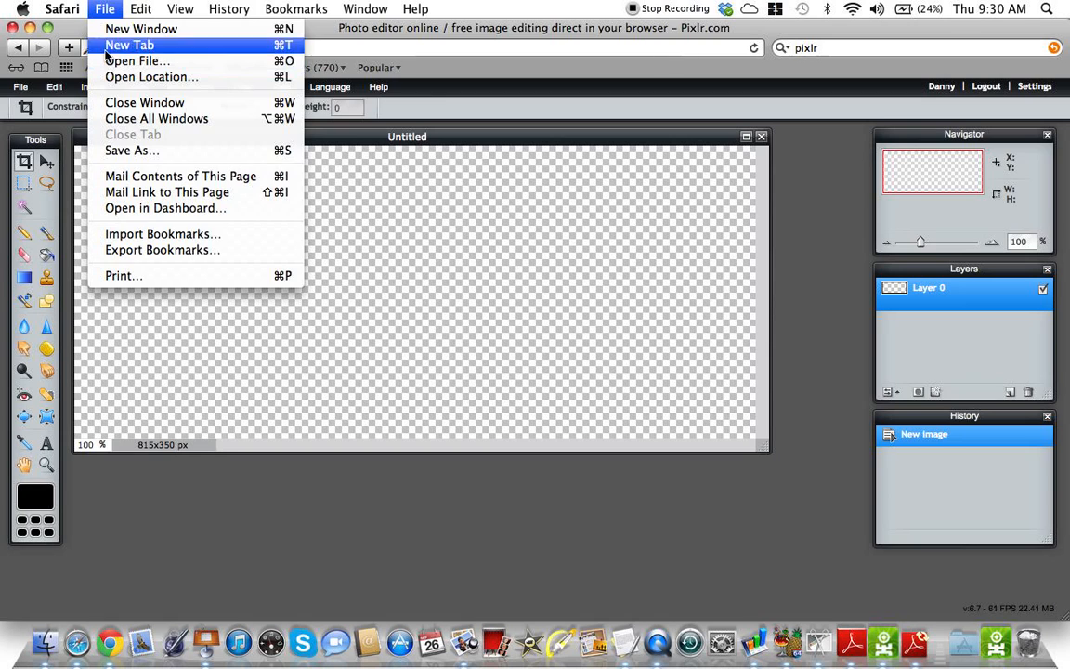
{"action": "left_click", "coordinate": [125, 44]}
{"action": "left_click", "coordinate": [796, 51]}
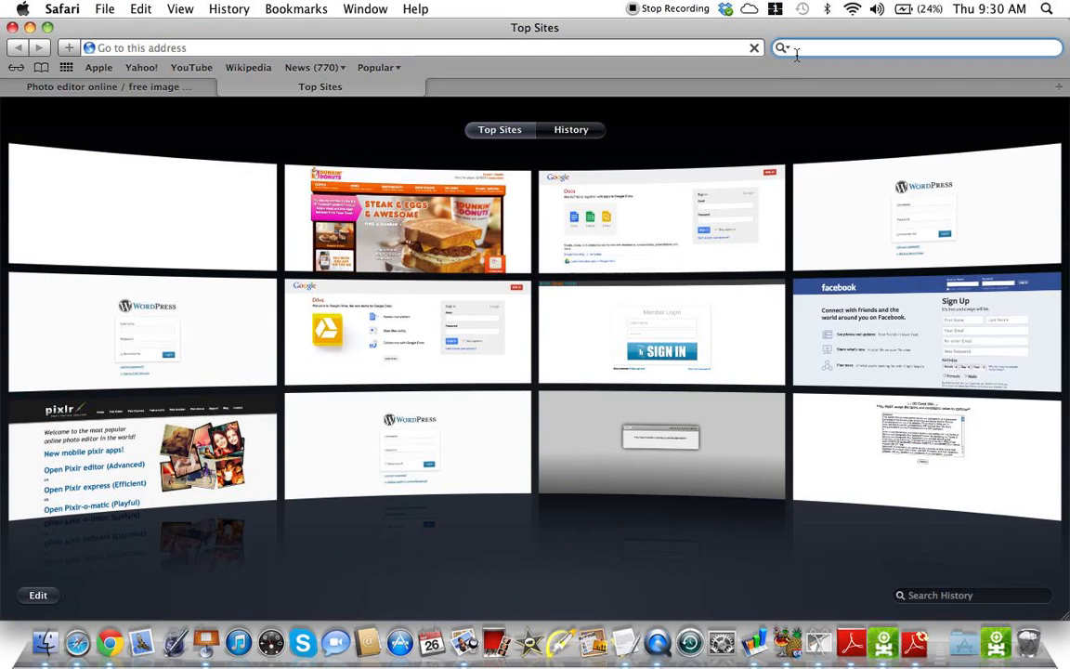
{"action": "type", "text": "facebook banner"}
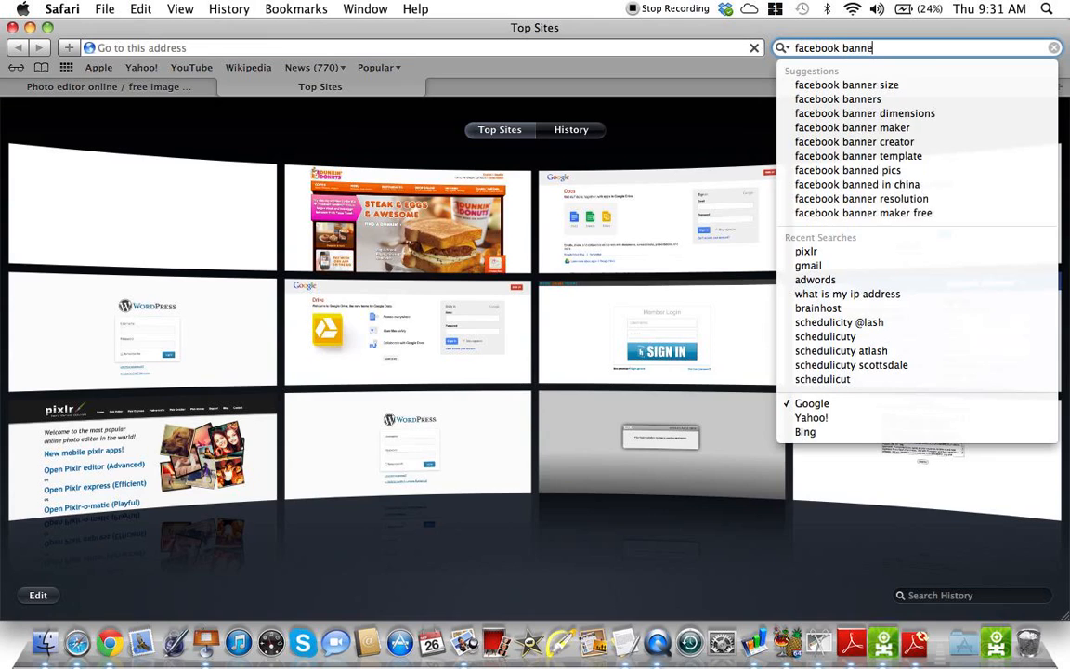
{"action": "key", "text": "Return"}
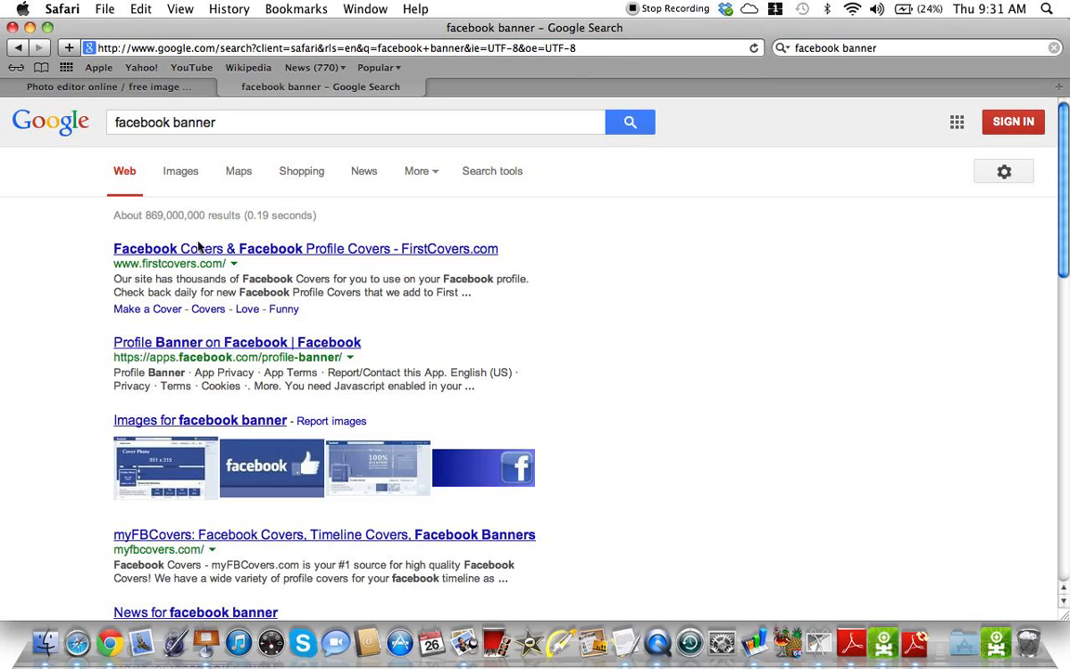
{"action": "left_click", "coordinate": [182, 175]}
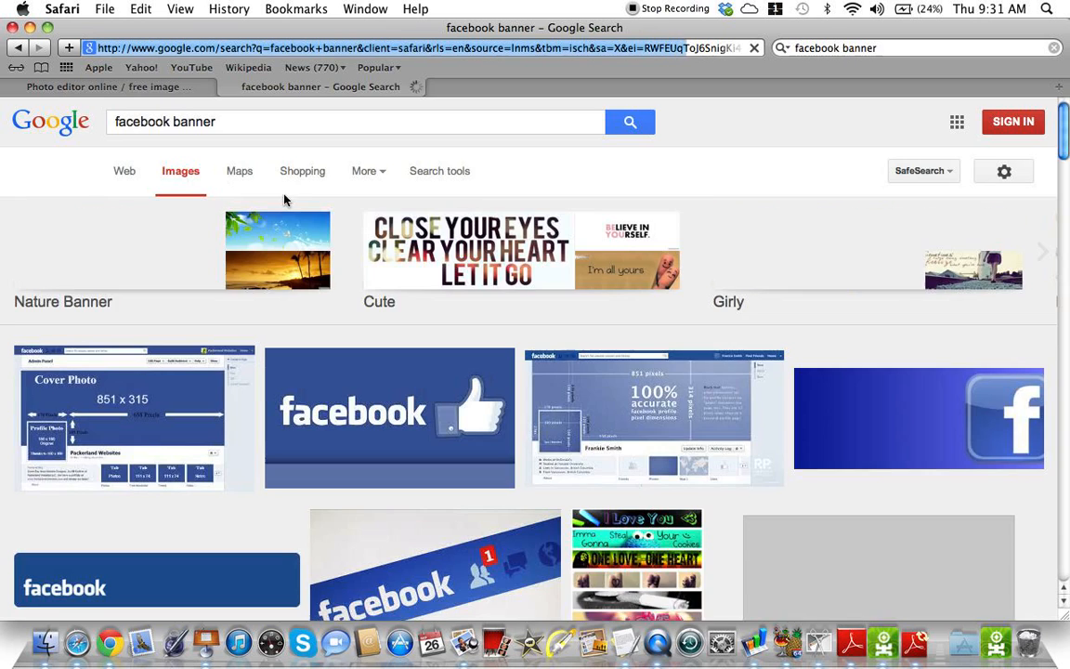
{"action": "scroll", "coordinate": [284, 199], "scroll_direction": "down", "scroll_amount": 2}
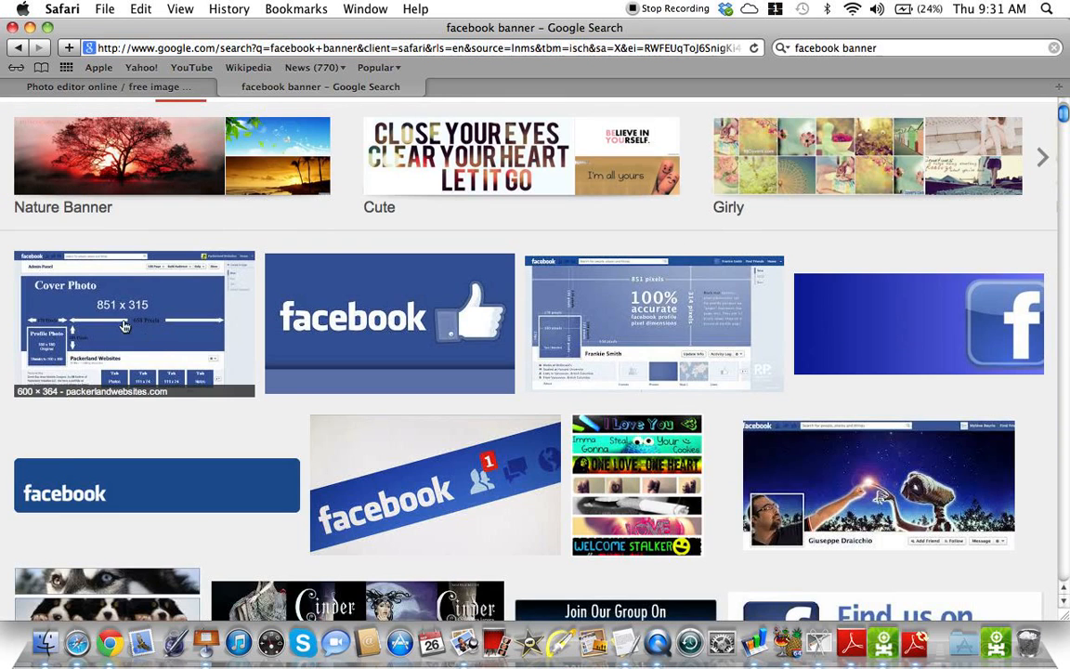
Step: Return to the Pixlr editor and set the image's canvas size to 851 x 315 pixels
{"action": "left_click", "coordinate": [117, 85]}
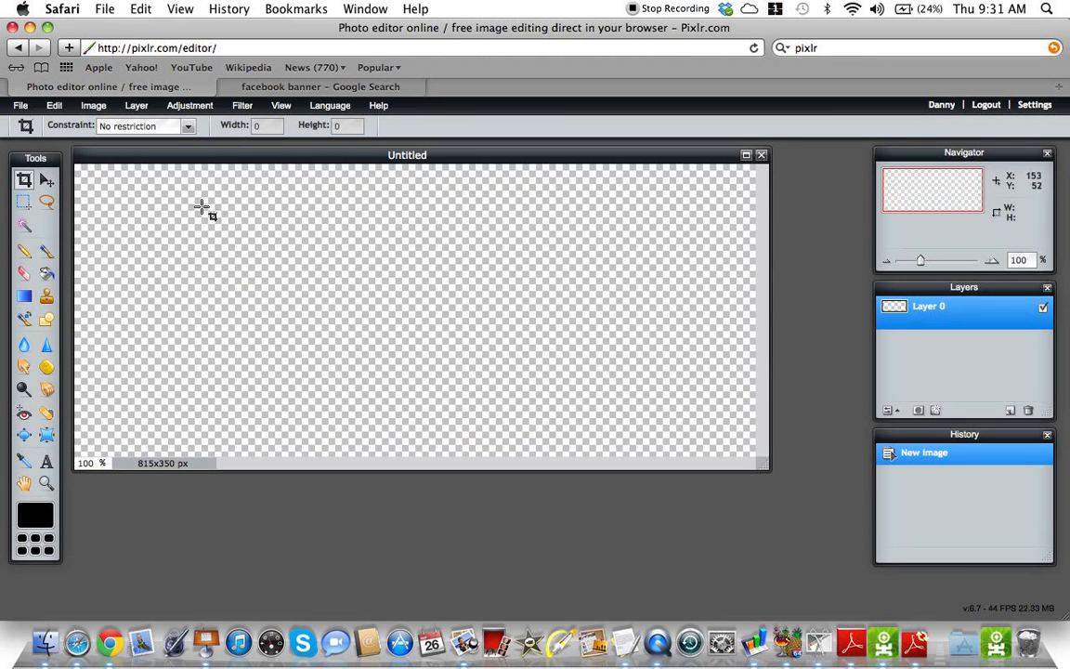
{"action": "left_click", "coordinate": [94, 106]}
{"action": "left_click", "coordinate": [93, 140]}
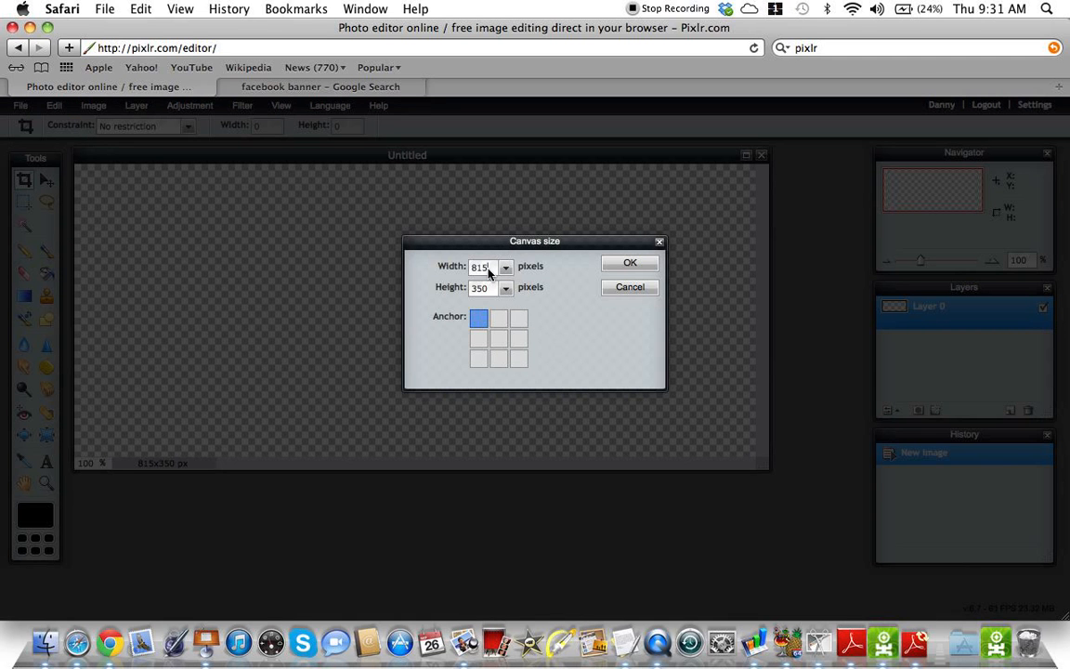
{"action": "type", "text": "851"}
{"action": "key", "text": "Tab"}
{"action": "type", "text": "35"}
{"action": "type", "text": "5"}
{"action": "left_click", "coordinate": [631, 263]}
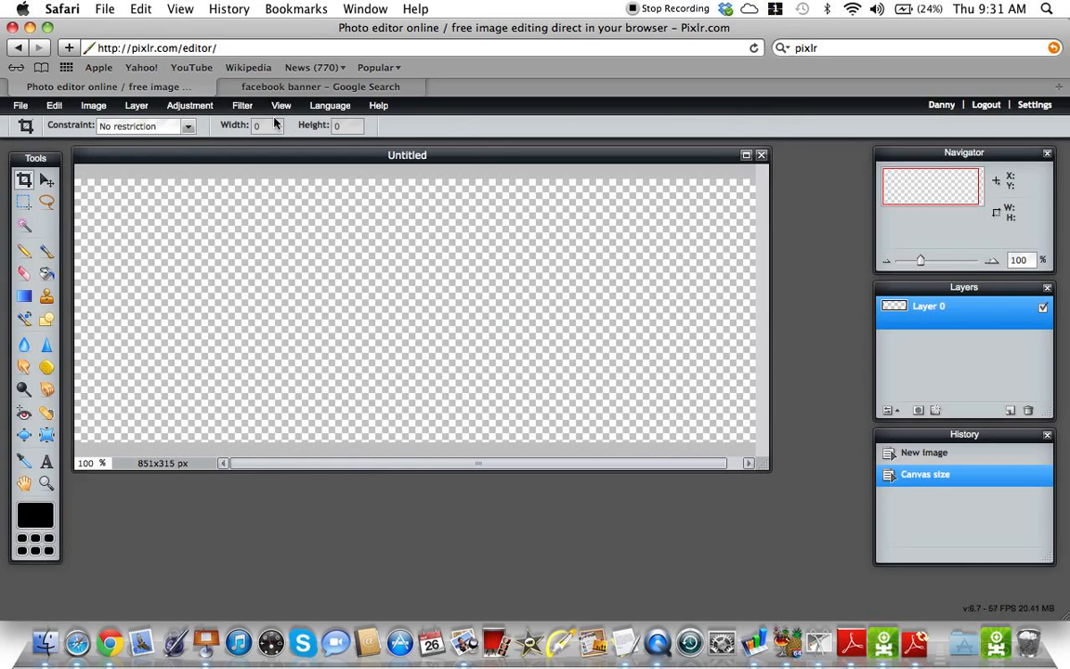
Step: Preview the first cover photo size diagram in the facebook banner image results and copy its link
{"action": "left_click", "coordinate": [278, 84]}
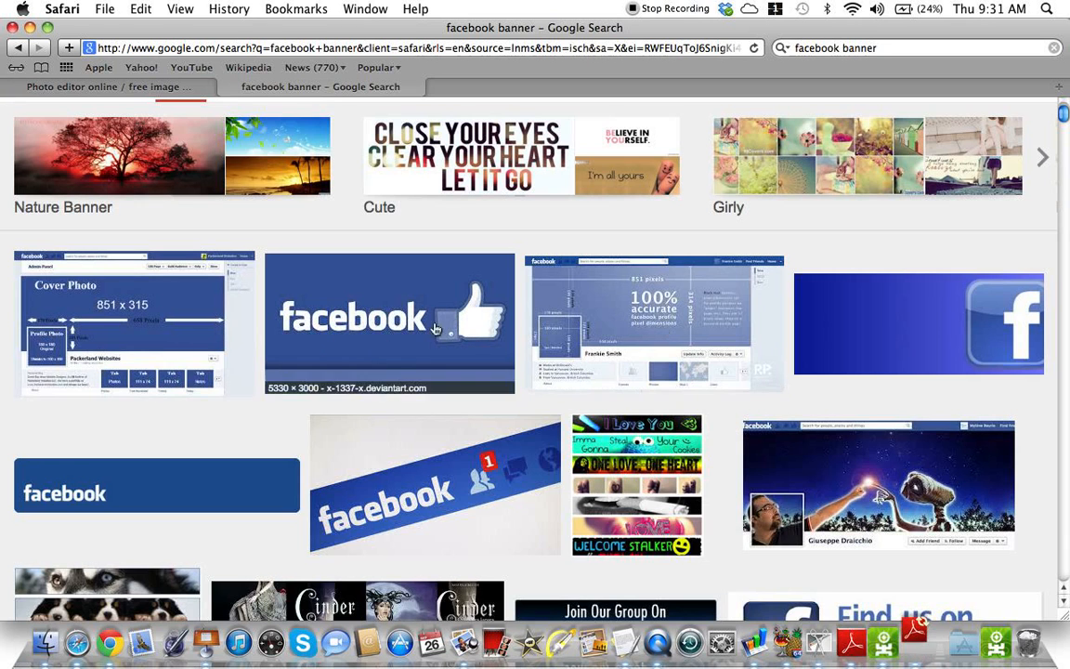
{"action": "left_click", "coordinate": [85, 333]}
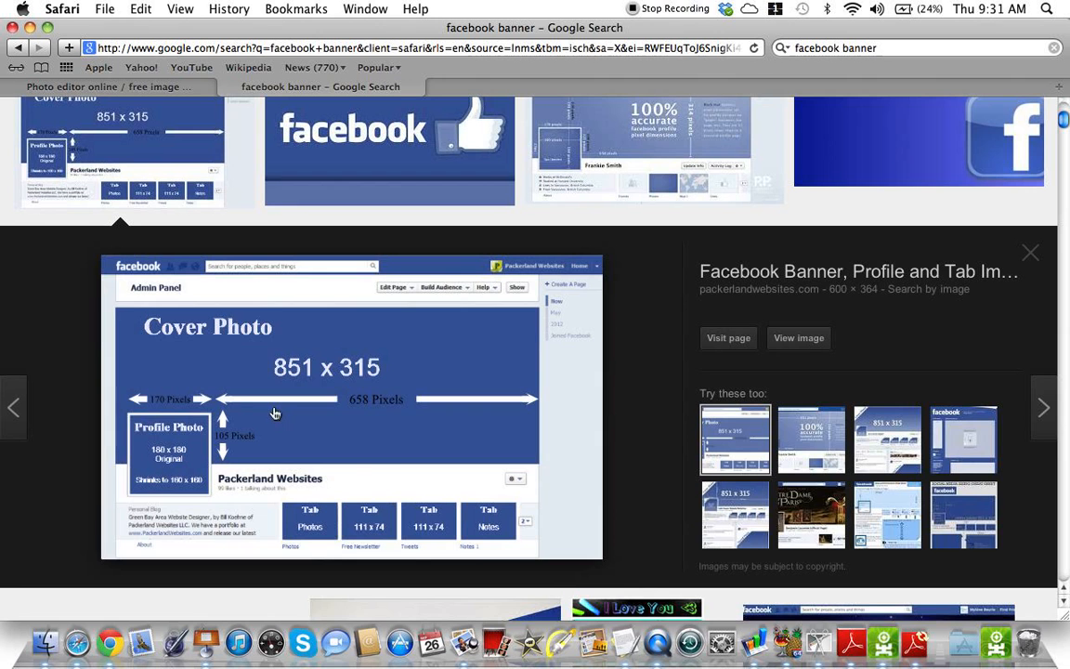
{"action": "right_click", "coordinate": [364, 411]}
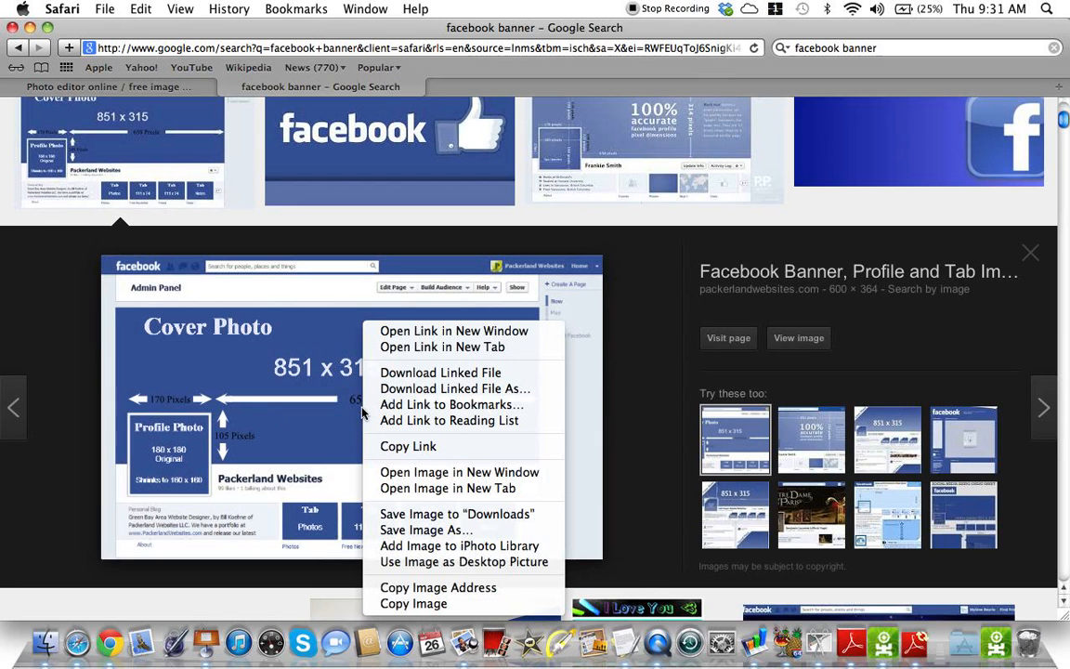
{"action": "left_click", "coordinate": [396, 447]}
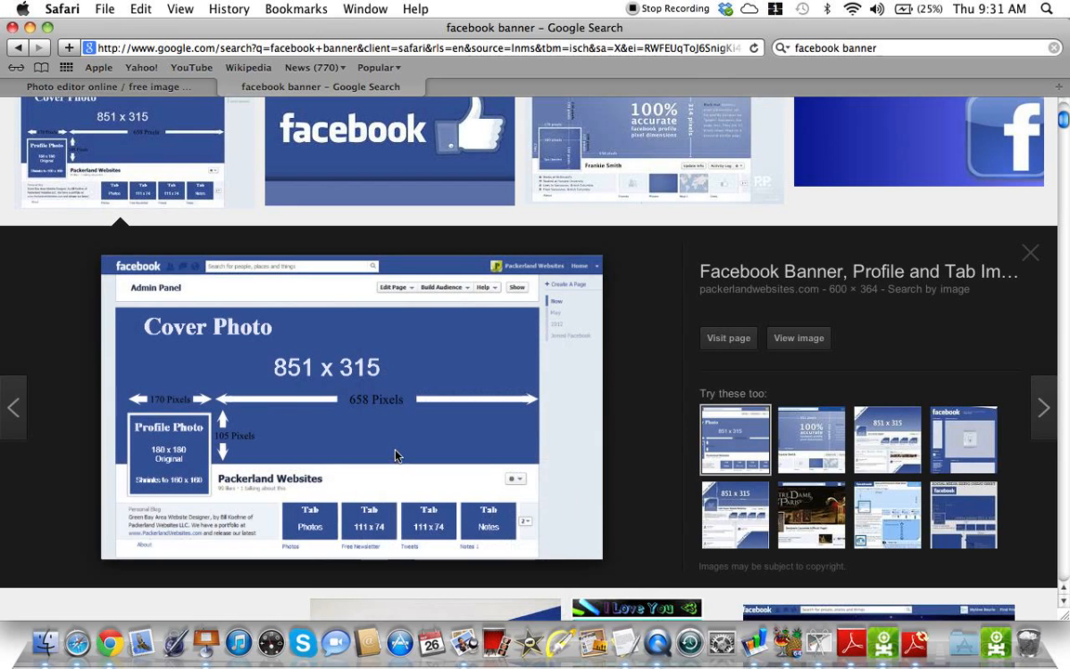
Step: Try to open the diagram in the Pixlr editor as an image from the copied link
{"action": "left_click", "coordinate": [101, 88]}
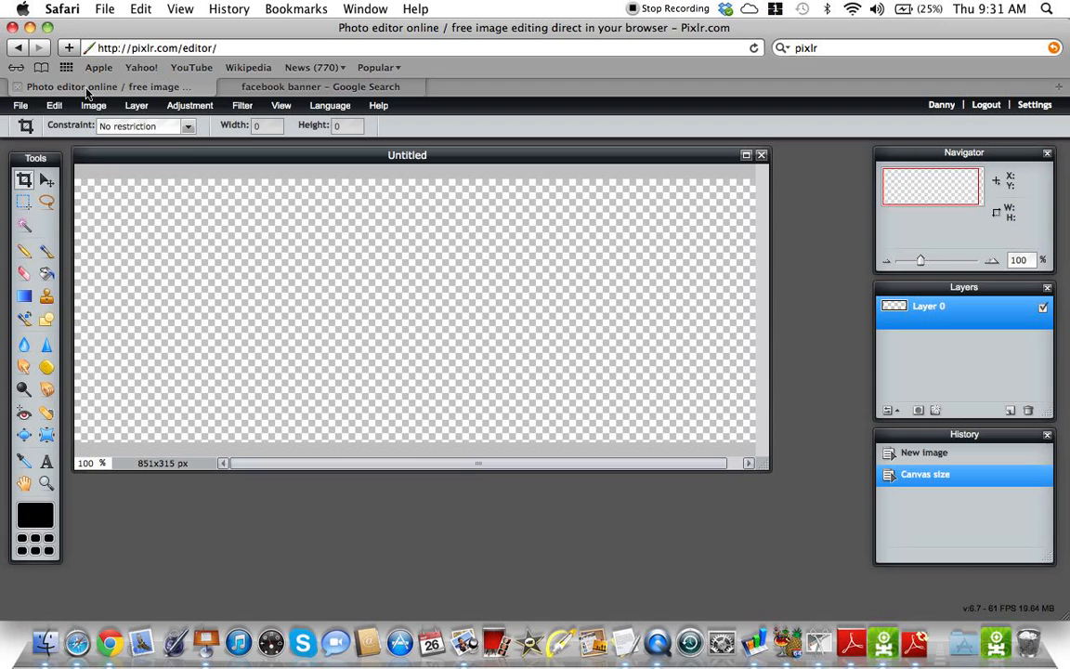
{"action": "left_click", "coordinate": [23, 106]}
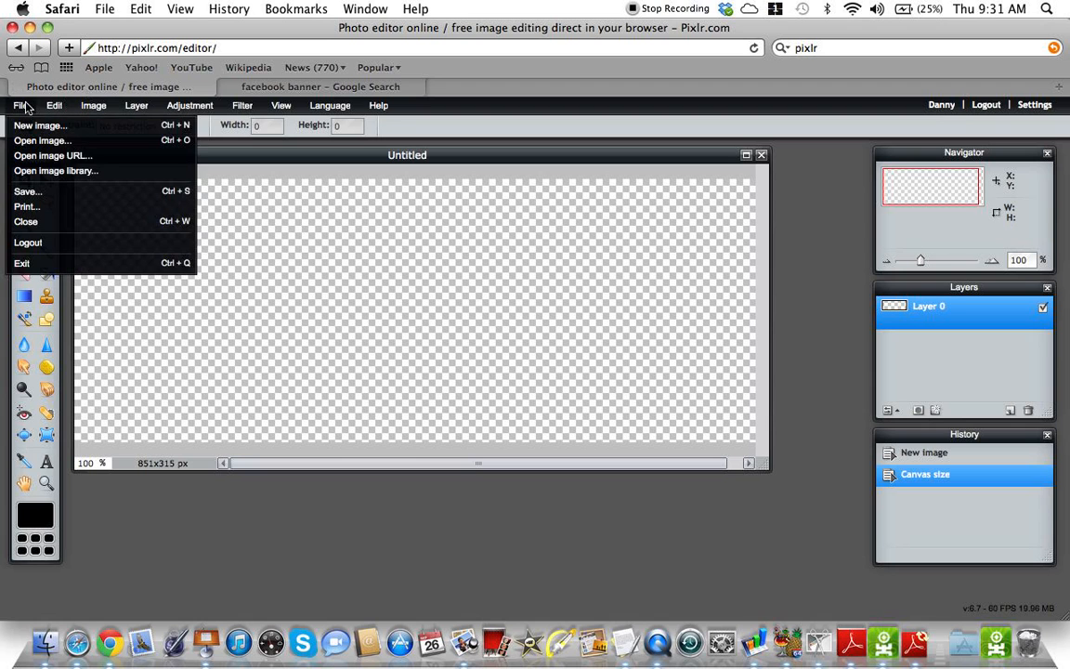
{"action": "left_click", "coordinate": [23, 158]}
{"action": "key", "text": "super+v"}
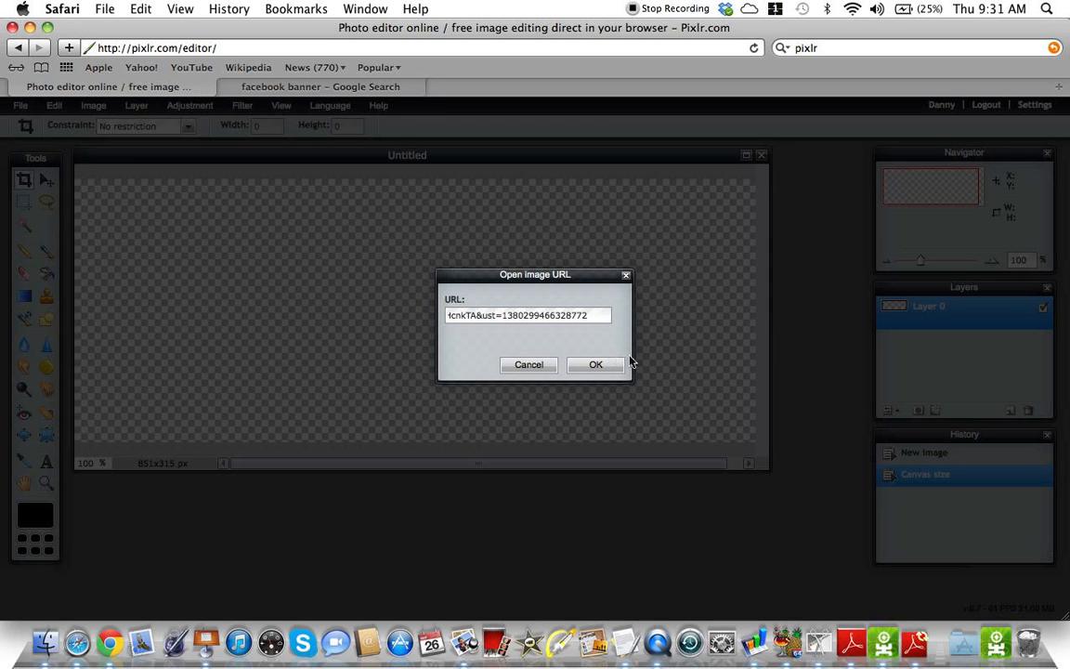
{"action": "left_click", "coordinate": [596, 364]}
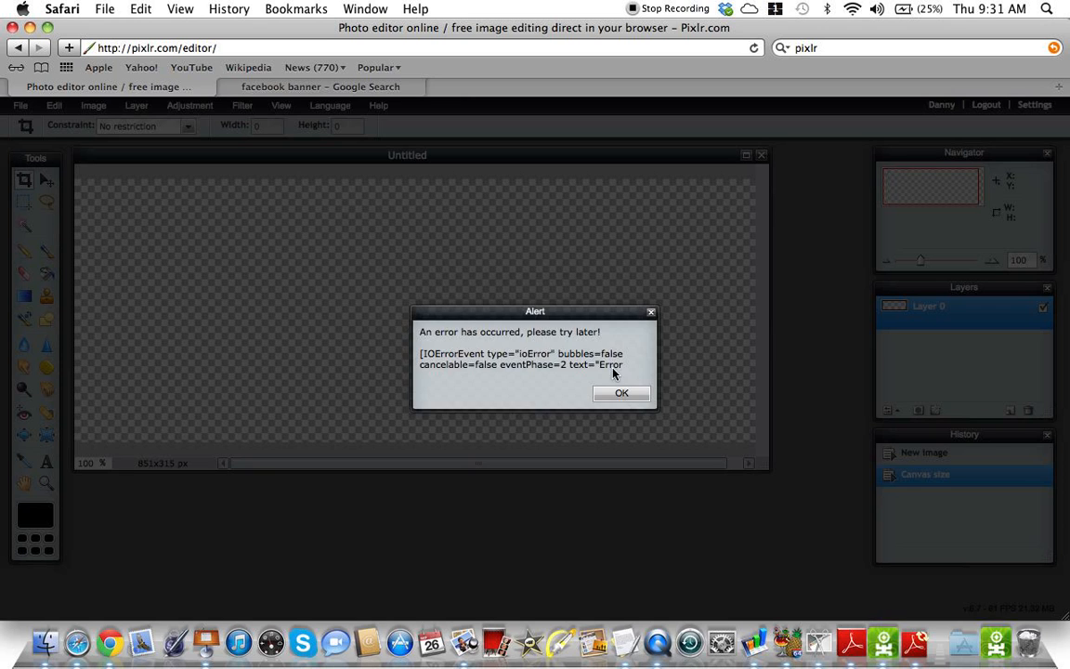
{"action": "left_click", "coordinate": [616, 395]}
Step: Open the web page containing the cover photo size diagram and copy the diagram's image address
{"action": "left_click", "coordinate": [295, 90]}
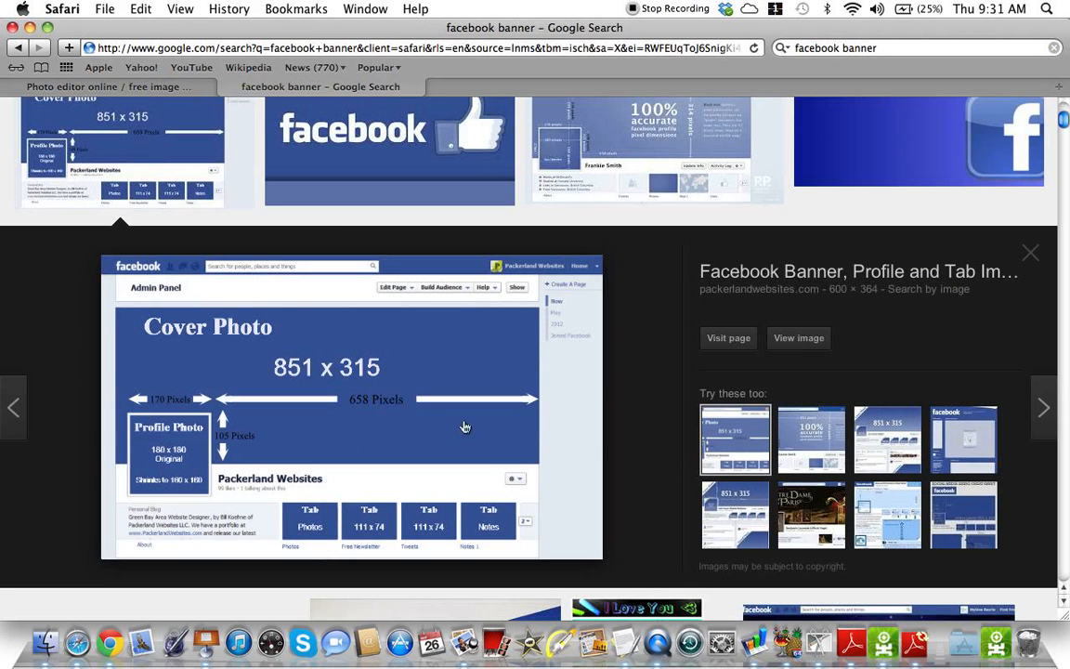
{"action": "left_click", "coordinate": [385, 431]}
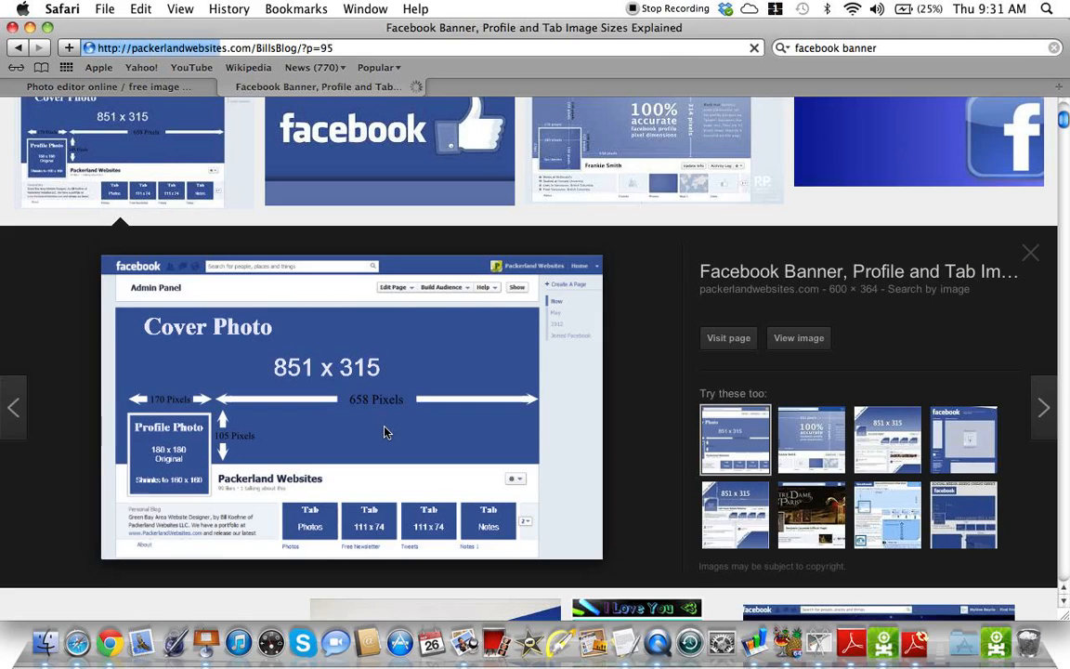
{"action": "scroll", "coordinate": [529, 484], "scroll_direction": "down", "scroll_amount": 5}
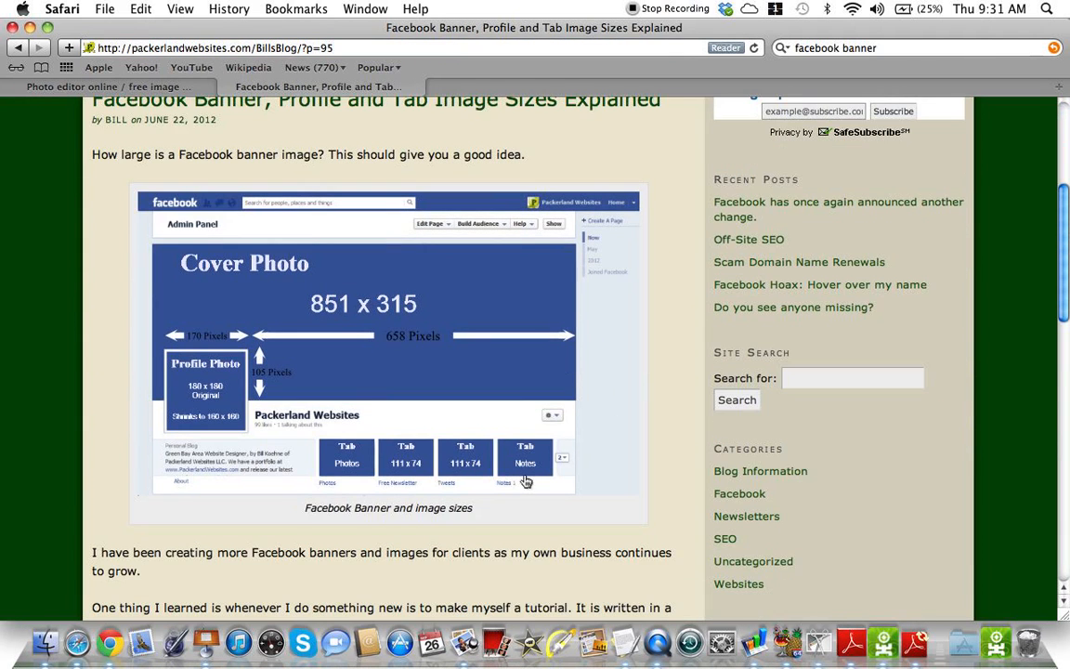
{"action": "scroll", "coordinate": [391, 362], "scroll_direction": "down", "scroll_amount": 3}
{"action": "scroll", "coordinate": [391, 362], "scroll_direction": "up", "scroll_amount": 1}
{"action": "right_click", "coordinate": [391, 362]}
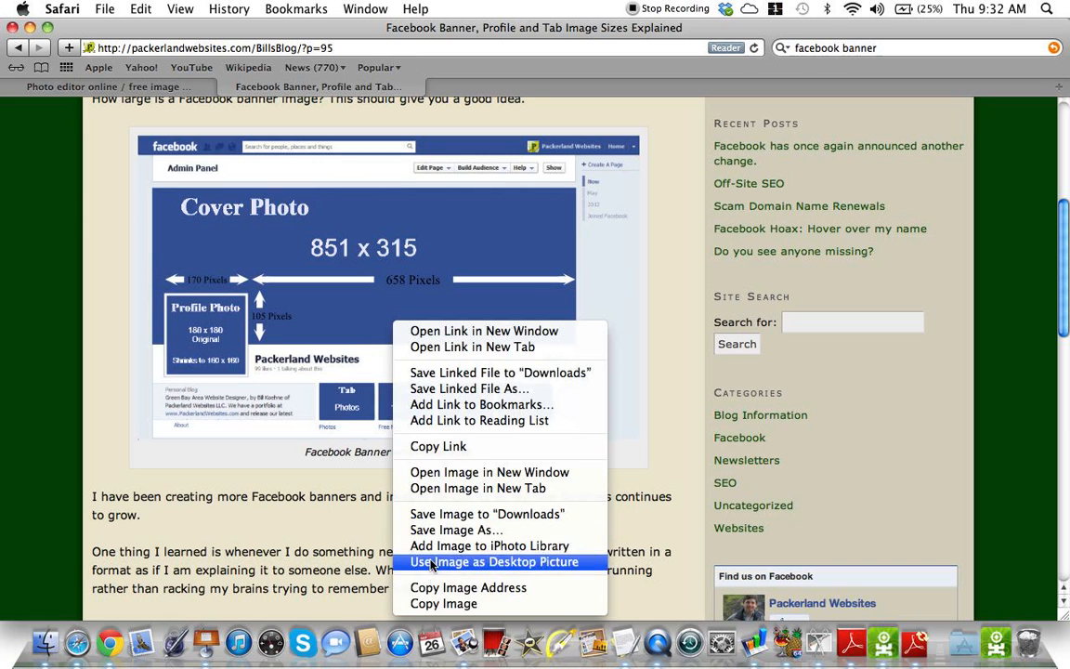
{"action": "left_click", "coordinate": [430, 588]}
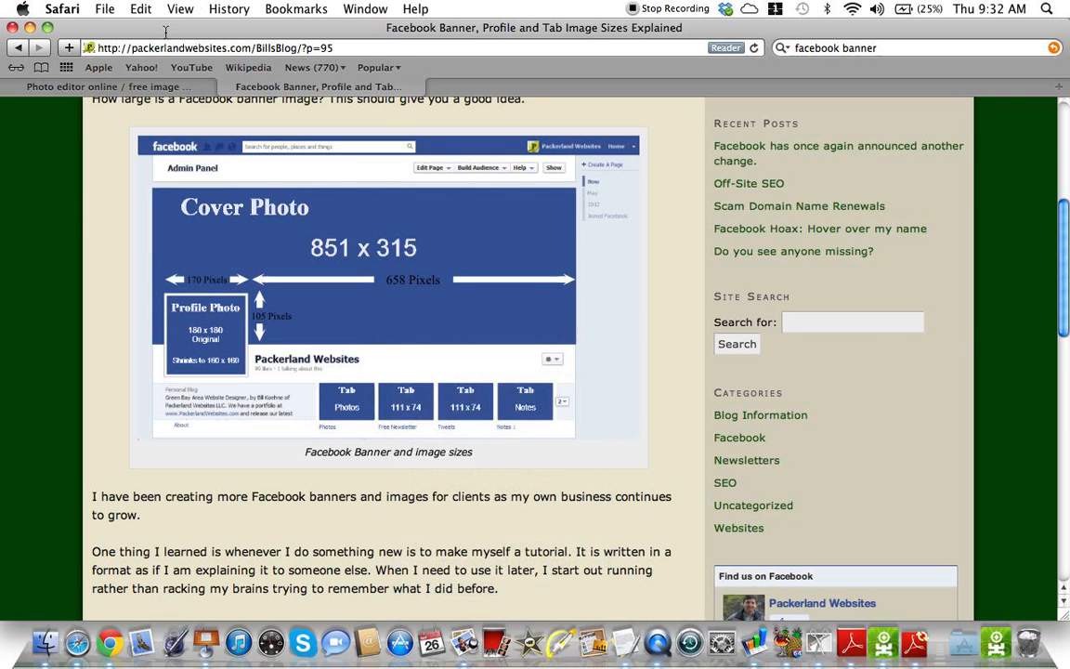
Step: Open Facebook-Banner-Sizes.jpg in the Pixlr editor from the copied image URL
{"action": "left_click", "coordinate": [113, 85]}
{"action": "left_click", "coordinate": [21, 105]}
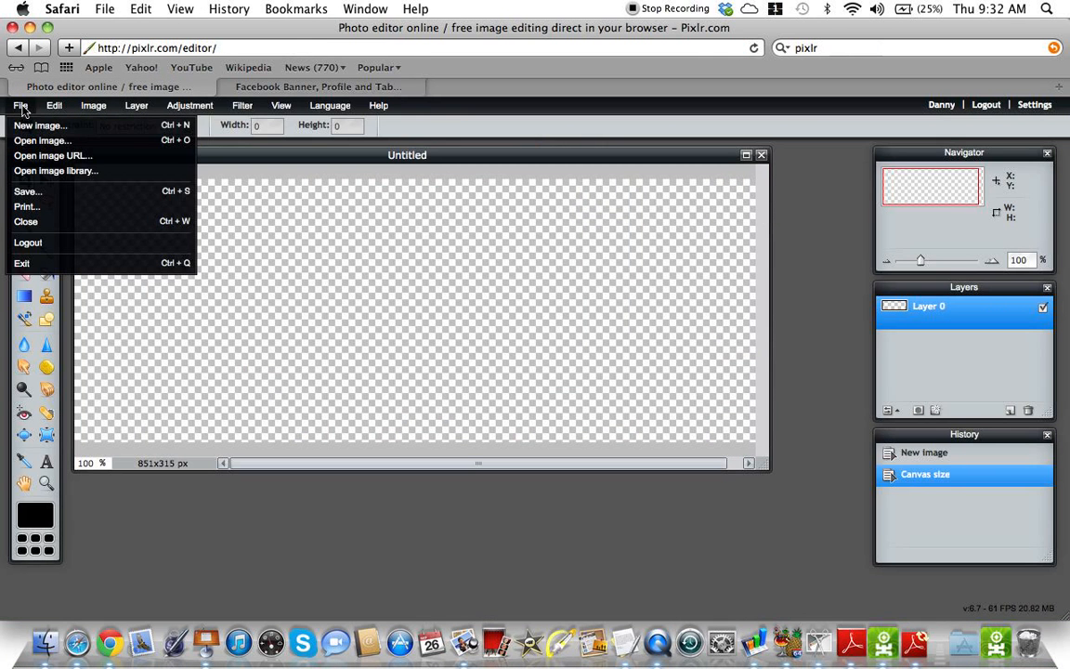
{"action": "left_click", "coordinate": [42, 155]}
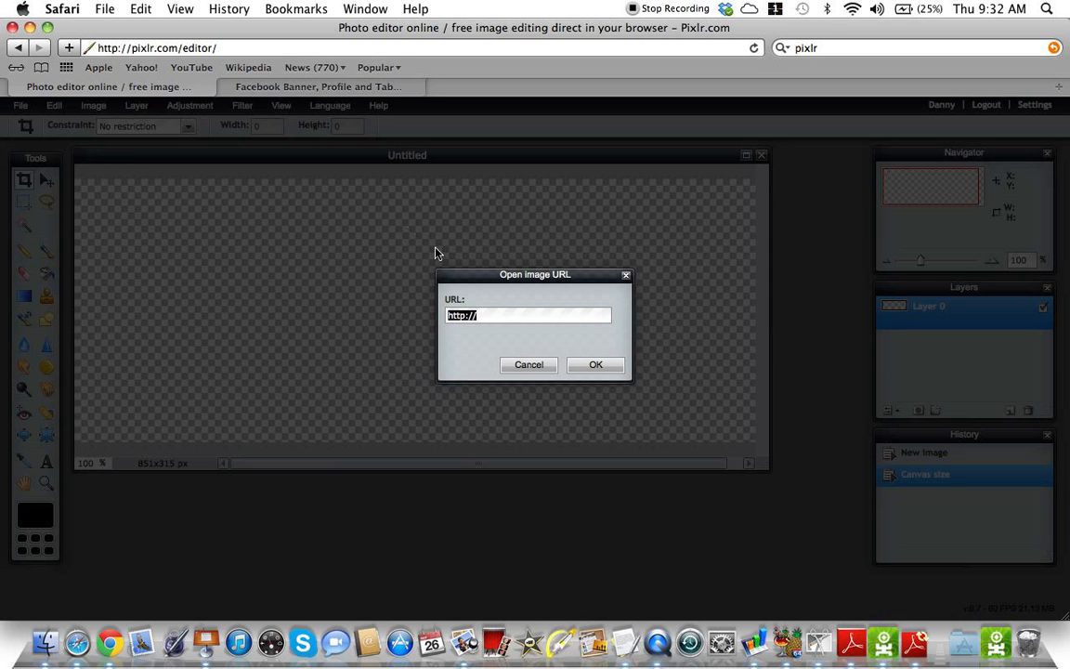
{"action": "key", "text": "super+v"}
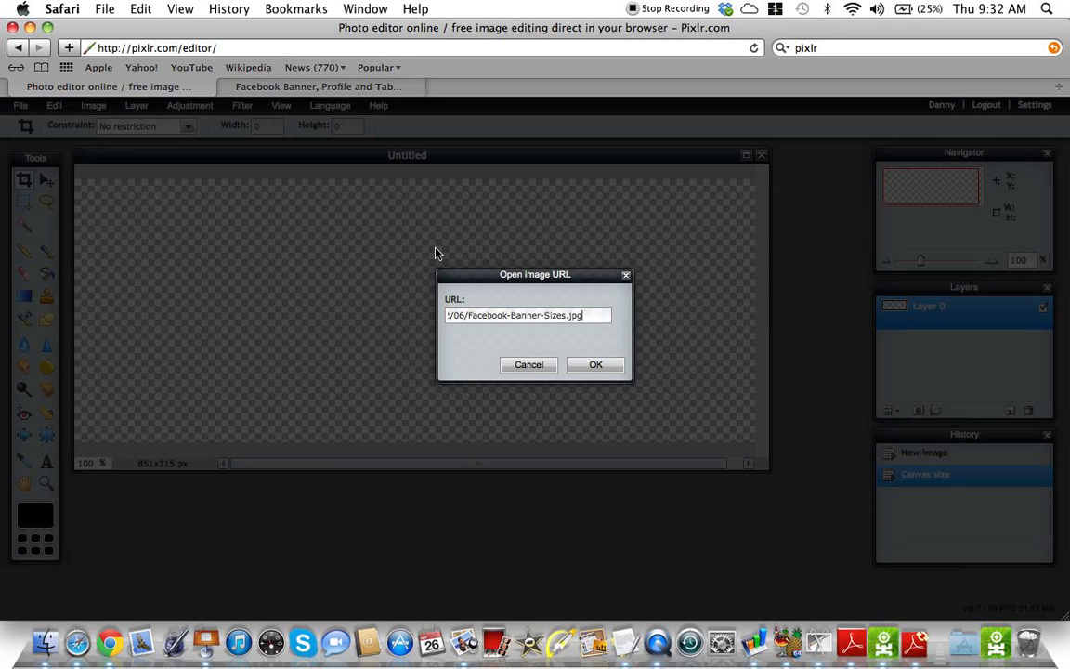
{"action": "left_click", "coordinate": [597, 365]}
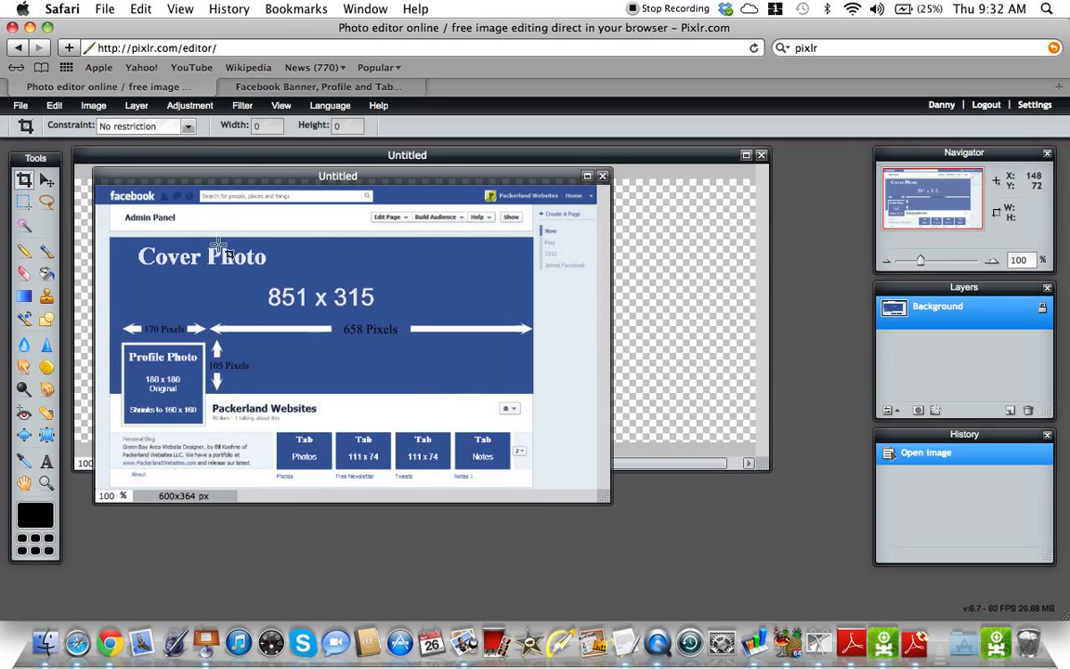
Step: Enlarge the diagram's window, then marquee-select the blue cover photo area, about 508 x 190 pixels, and copy it
{"action": "left_click_drag", "start_coordinate": [609, 501], "coordinate": [646, 555]}
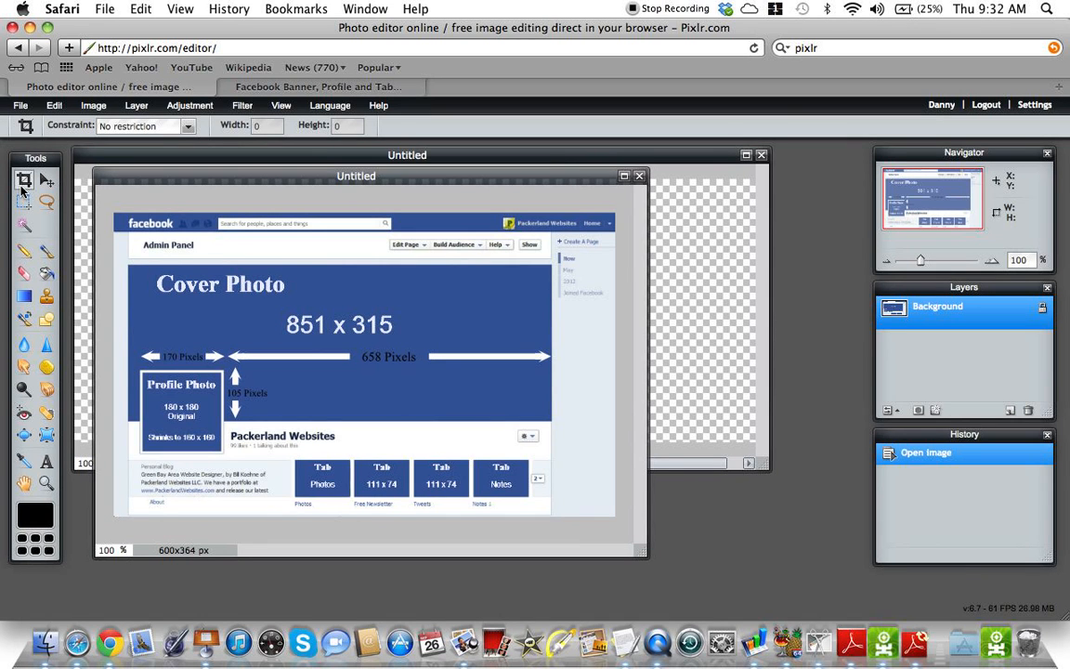
{"action": "left_click", "coordinate": [23, 202]}
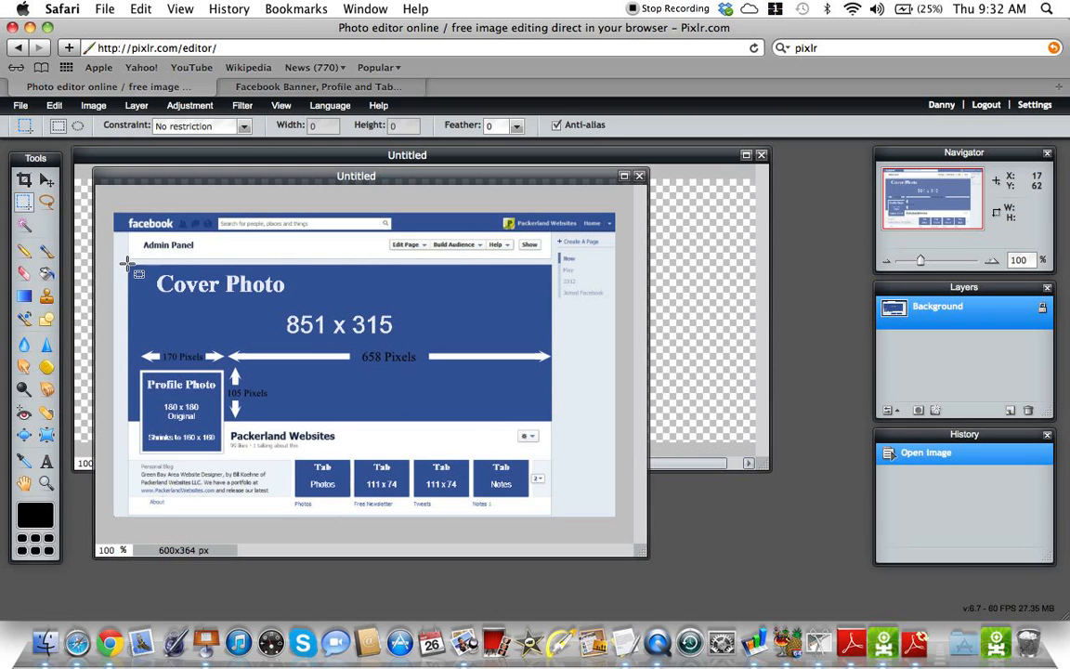
{"action": "left_click_drag", "start_coordinate": [128, 263], "coordinate": [553, 423]}
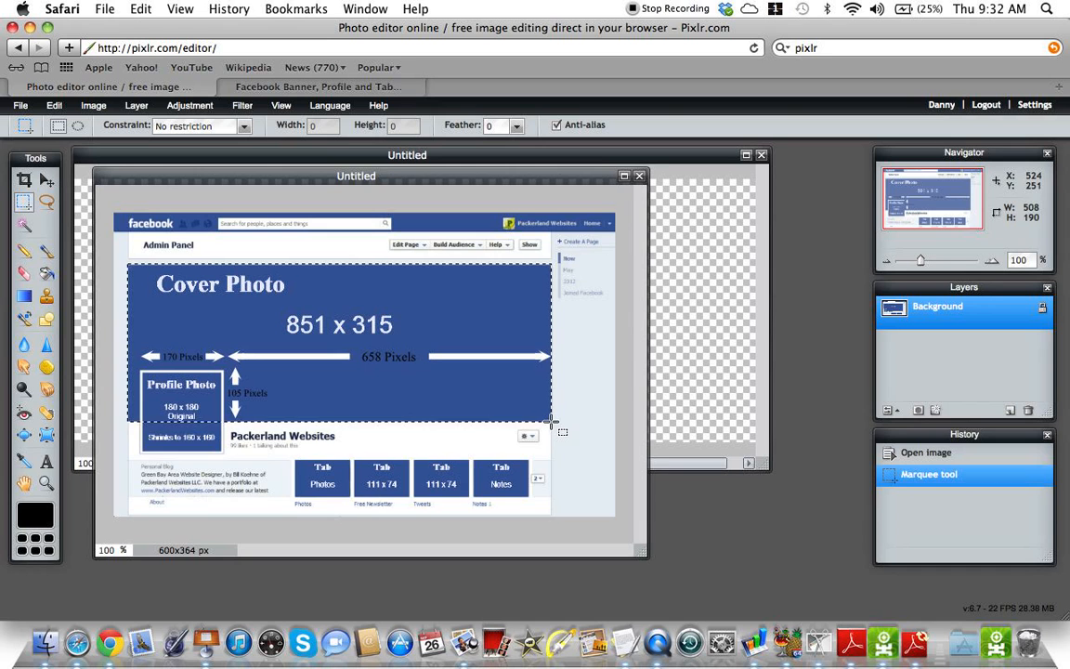
{"action": "key", "text": "super+c"}
Step: Deselect the area and paste the copied cover photo area into the blank 851 x 315 image as a new layer
{"action": "left_click", "coordinate": [583, 423]}
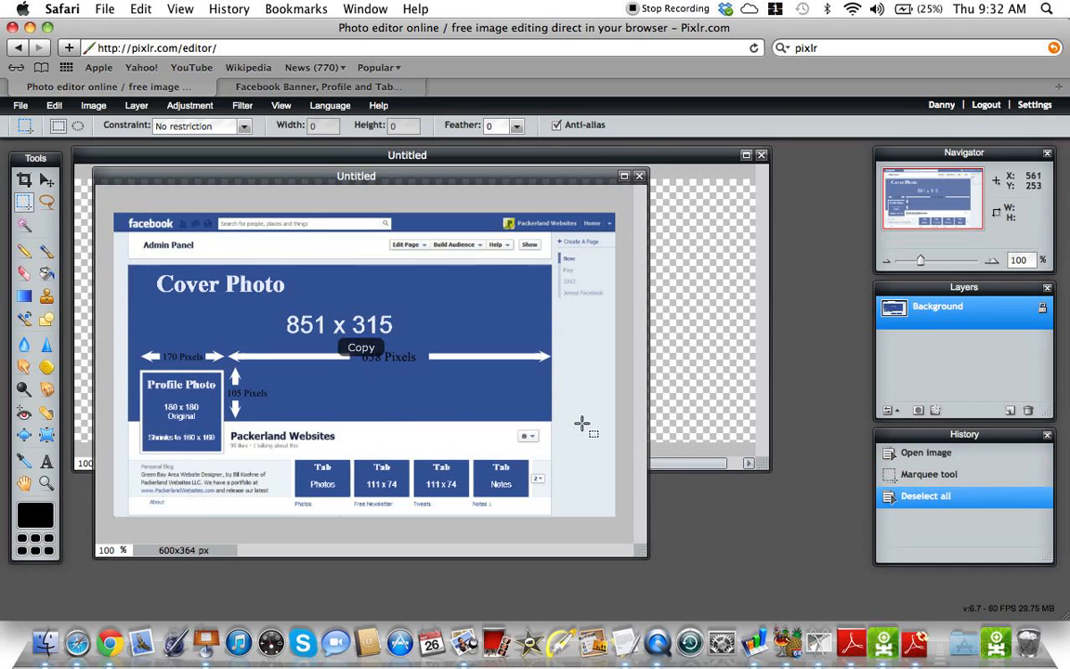
{"action": "left_click", "coordinate": [673, 376]}
{"action": "key", "text": "super+v"}
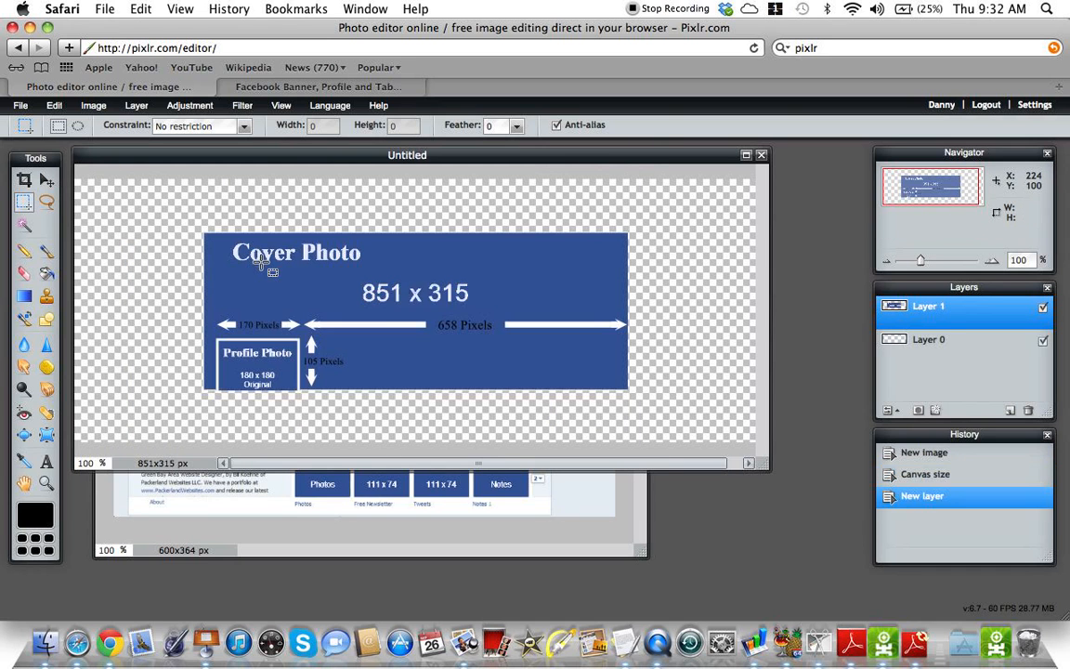
Step: Free-transform the pasted cover photo layer, enlarging it to nearly fill the 851 x 315 canvas, and apply the change
{"action": "left_click", "coordinate": [54, 105]}
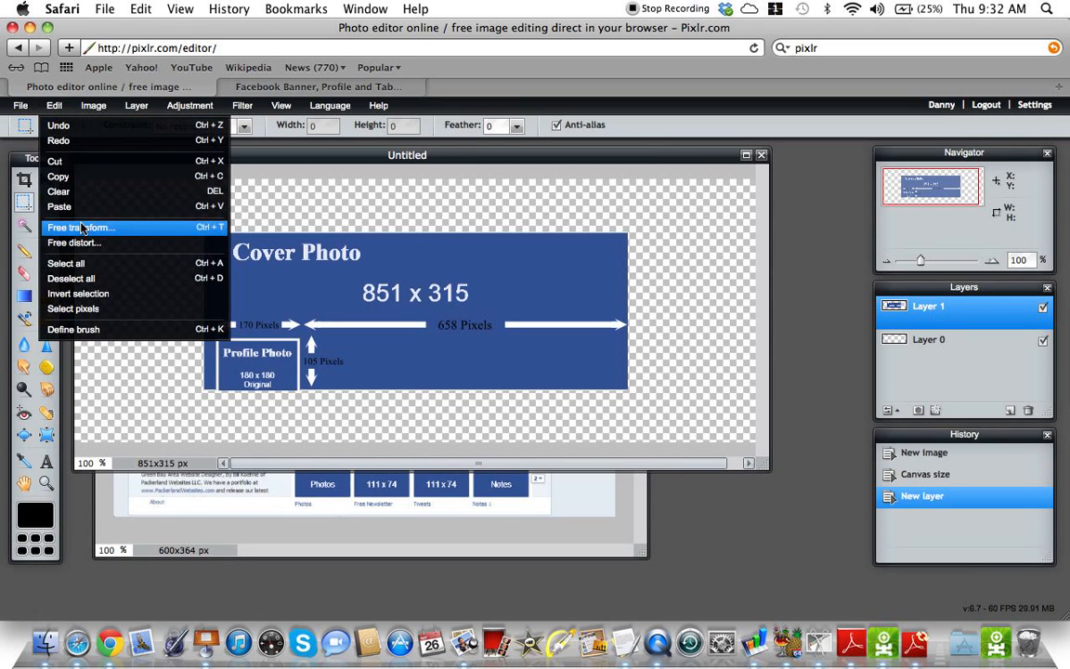
{"action": "left_click", "coordinate": [81, 228]}
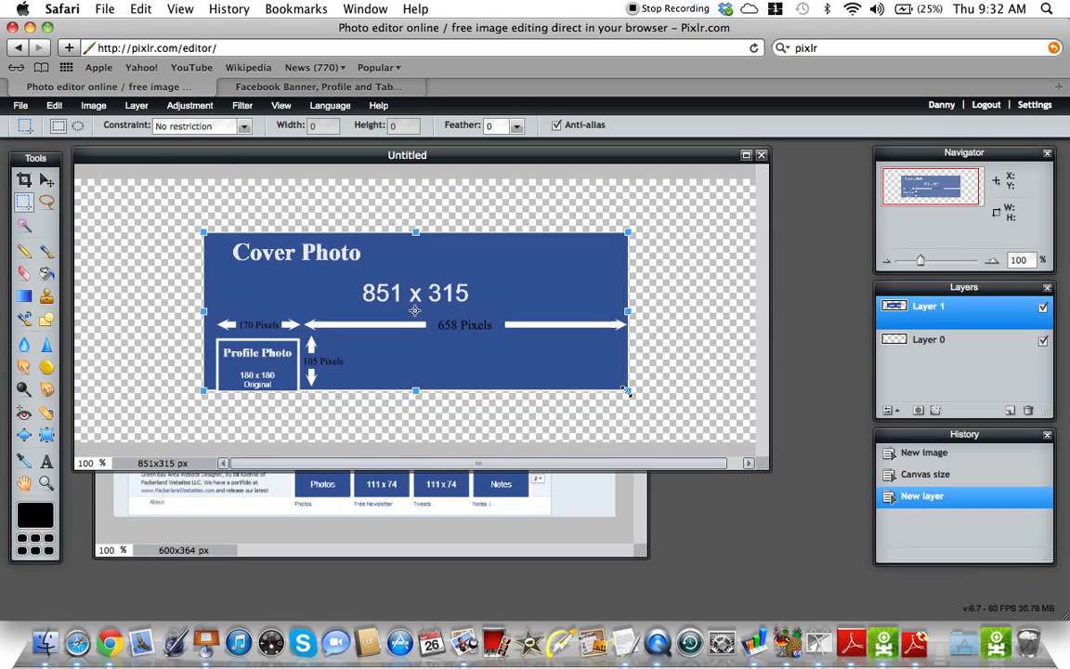
{"action": "left_click_drag", "start_coordinate": [627, 391], "coordinate": [759, 453]}
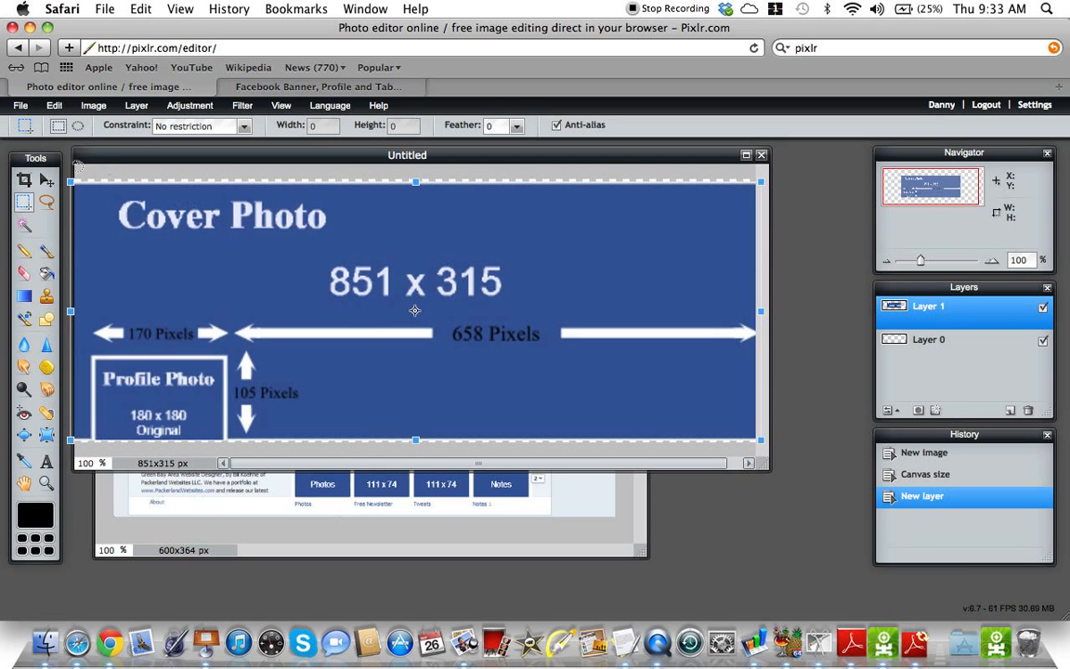
{"action": "left_click", "coordinate": [46, 180]}
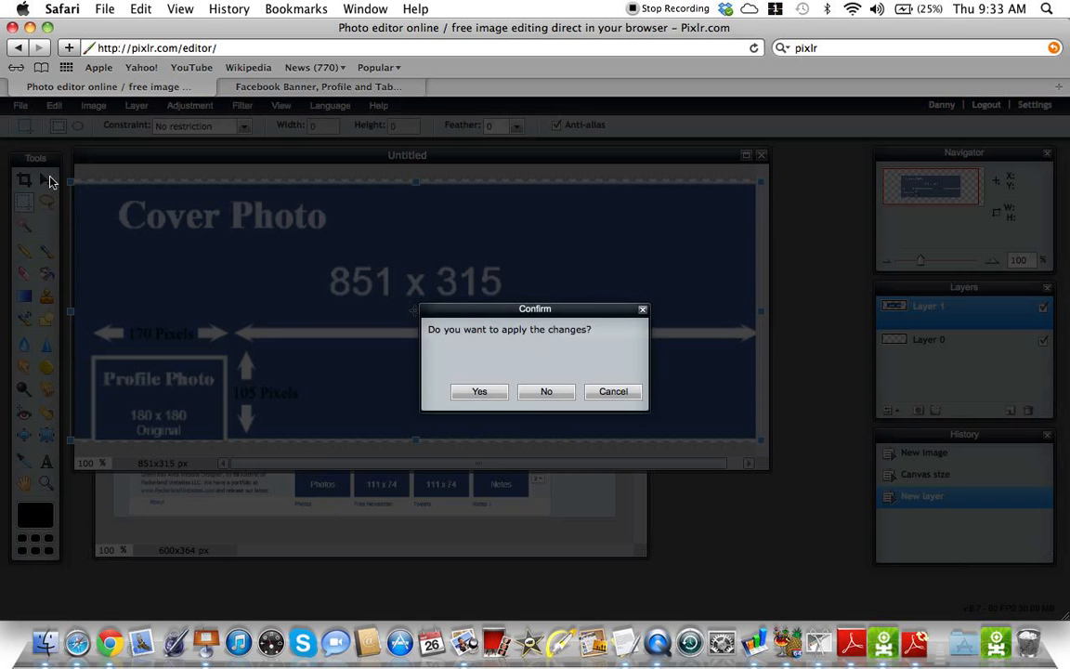
{"action": "left_click", "coordinate": [475, 391]}
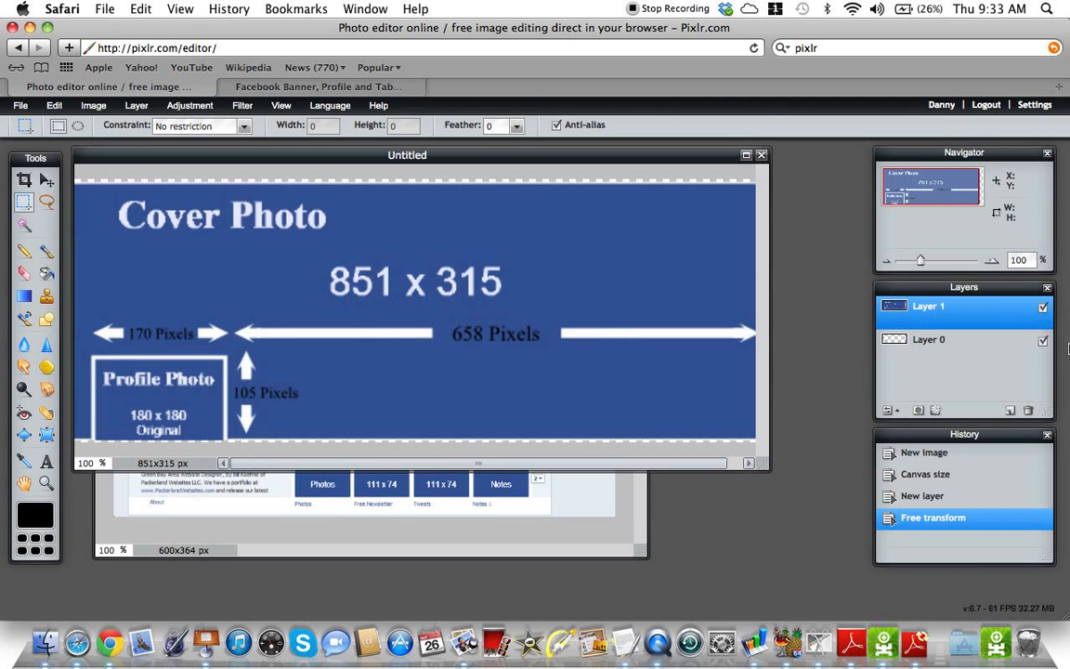
Step: Hide the cover photo template layer and enlarge the image window to fit the whole canvas
{"action": "left_click", "coordinate": [1043, 311]}
{"action": "left_click", "coordinate": [1043, 311]}
{"action": "left_click", "coordinate": [1043, 311]}
{"action": "left_click", "coordinate": [1042, 311]}
{"action": "left_click", "coordinate": [1042, 311]}
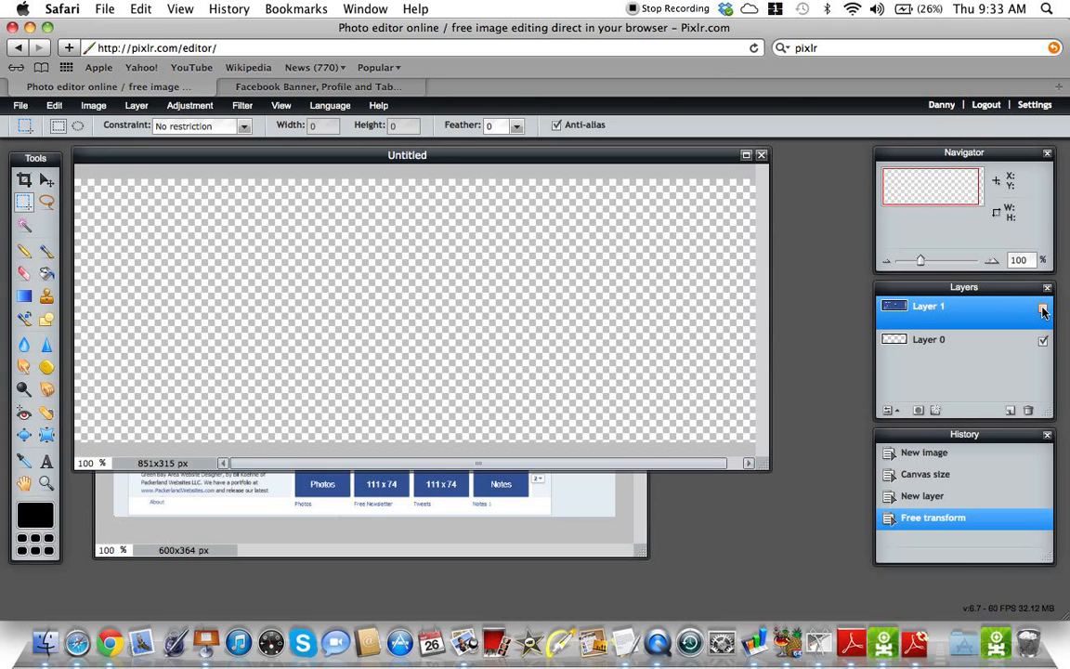
{"action": "left_click_drag", "start_coordinate": [763, 462], "coordinate": [822, 477]}
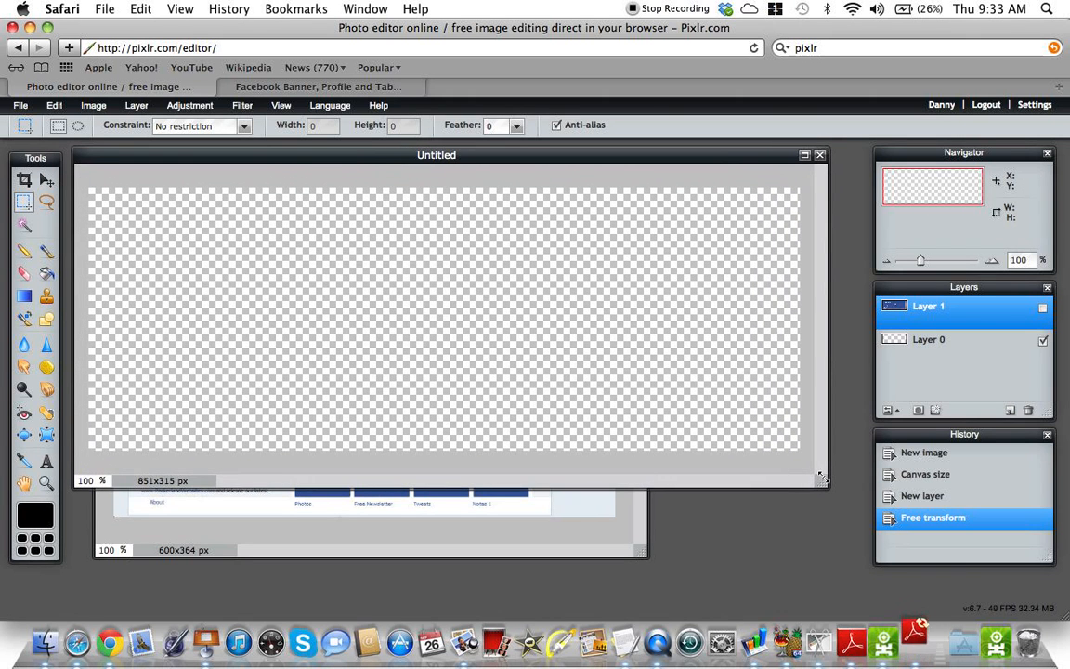
Step: Start the Gradient tool and try to give the gradient's black end stop a blue hue
{"action": "left_click", "coordinate": [25, 298]}
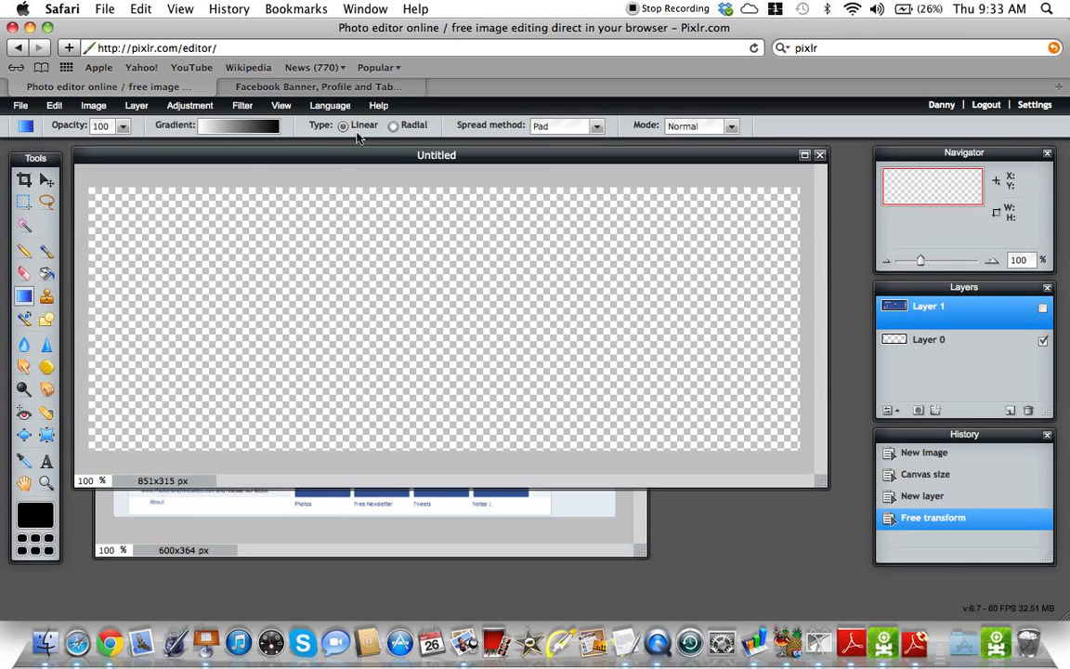
{"action": "left_click", "coordinate": [276, 126]}
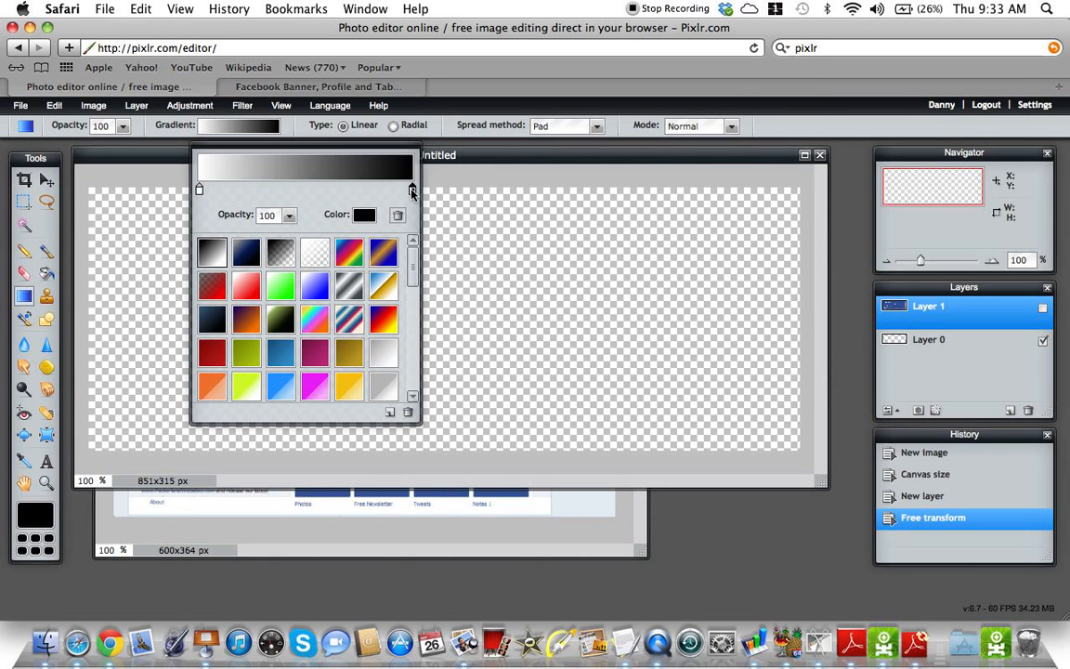
{"action": "left_click", "coordinate": [364, 215]}
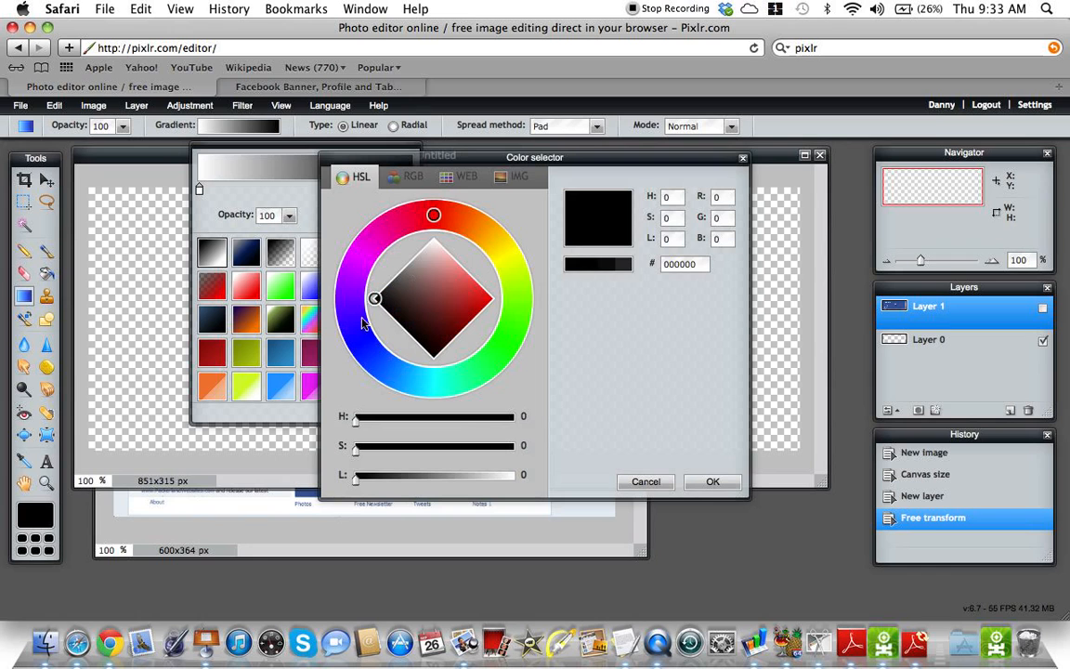
{"action": "left_click", "coordinate": [362, 342]}
{"action": "left_click_drag", "start_coordinate": [362, 343], "coordinate": [384, 367]}
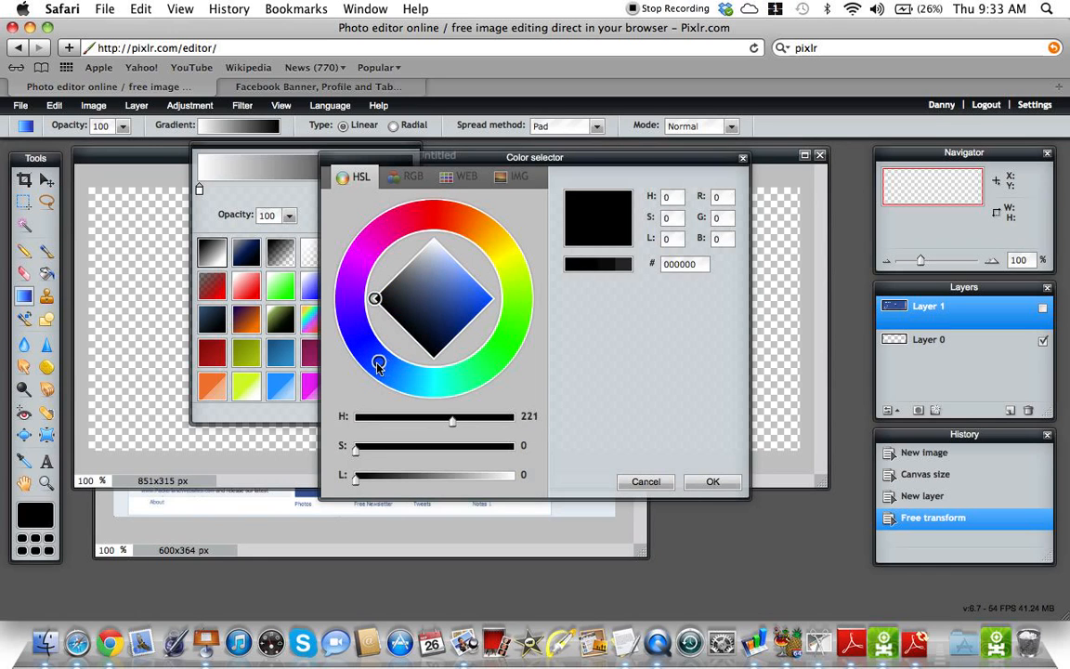
{"action": "left_click", "coordinate": [709, 481]}
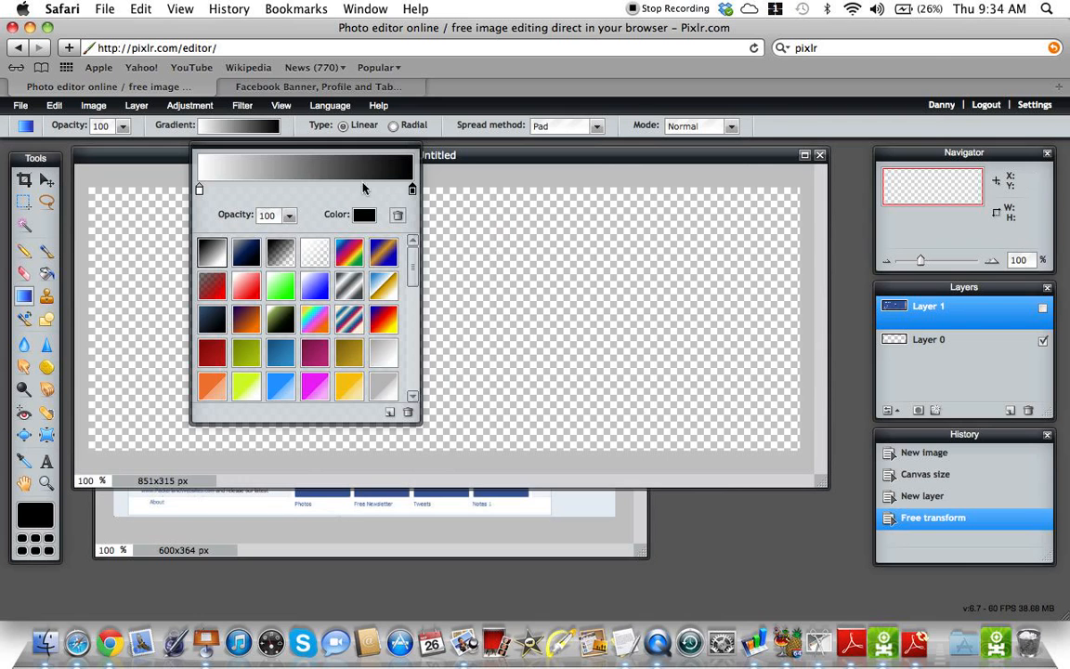
Step: Set the gradient's black end stop to blue 085eff and shift that stop inward to about 80% of the ramp
{"action": "left_click", "coordinate": [371, 214]}
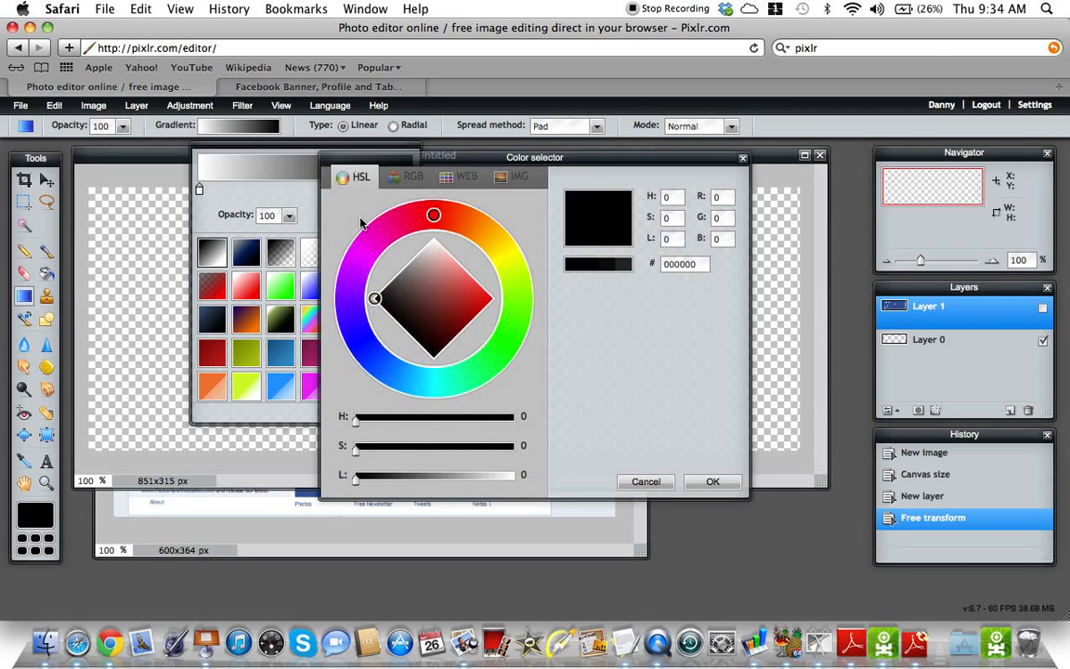
{"action": "left_click_drag", "start_coordinate": [376, 360], "coordinate": [388, 369]}
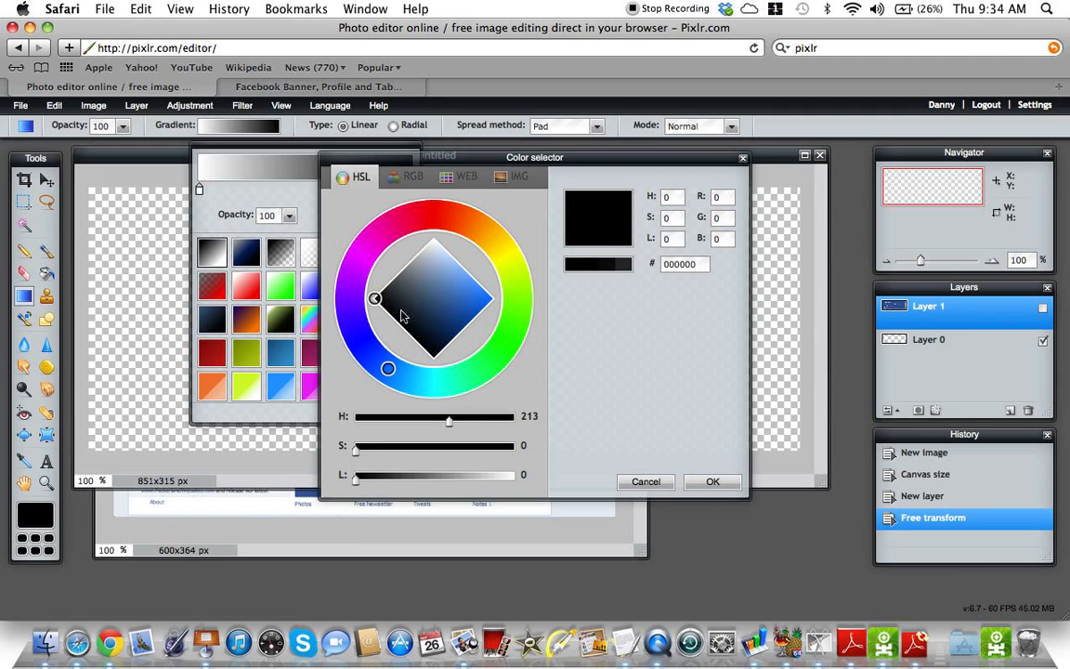
{"action": "mouse_move", "coordinate": [344, 279]}
{"action": "left_mouse_down"}
{"action": "mouse_move", "coordinate": [321, 274]}
{"action": "mouse_move", "coordinate": [451, 244]}
{"action": "mouse_move", "coordinate": [441, 291]}
{"action": "left_mouse_up"}
{"action": "left_click", "coordinate": [382, 364]}
{"action": "mouse_move", "coordinate": [375, 299]}
{"action": "left_mouse_down"}
{"action": "mouse_move", "coordinate": [459, 287]}
{"action": "mouse_move", "coordinate": [496, 297]}
{"action": "left_mouse_up"}
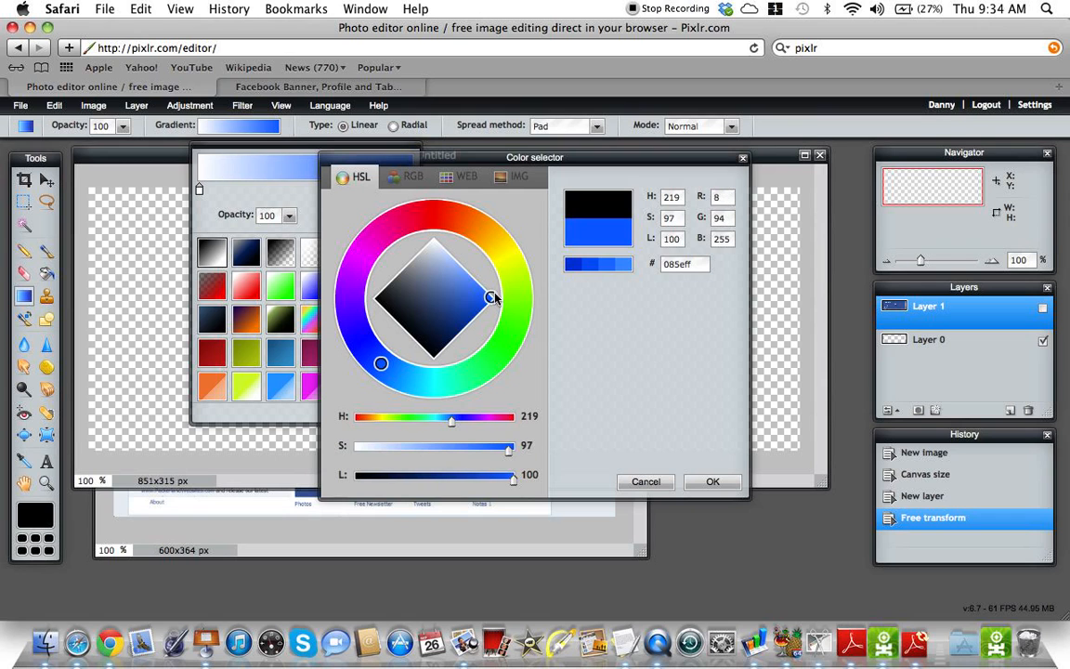
{"action": "left_click", "coordinate": [712, 481]}
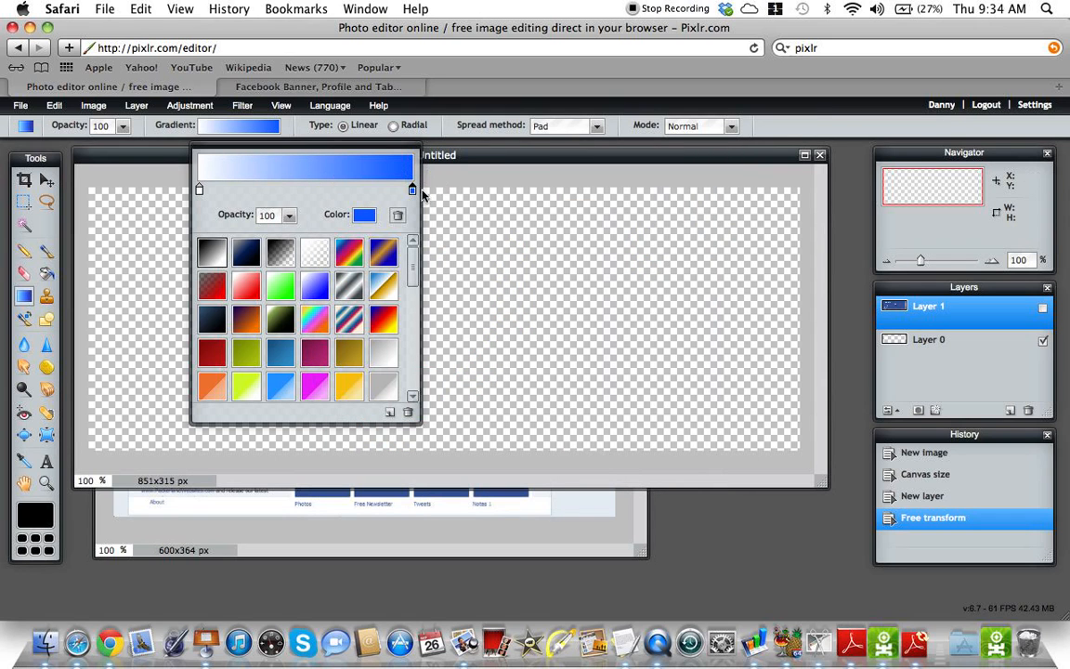
{"action": "left_click_drag", "start_coordinate": [412, 190], "coordinate": [371, 190]}
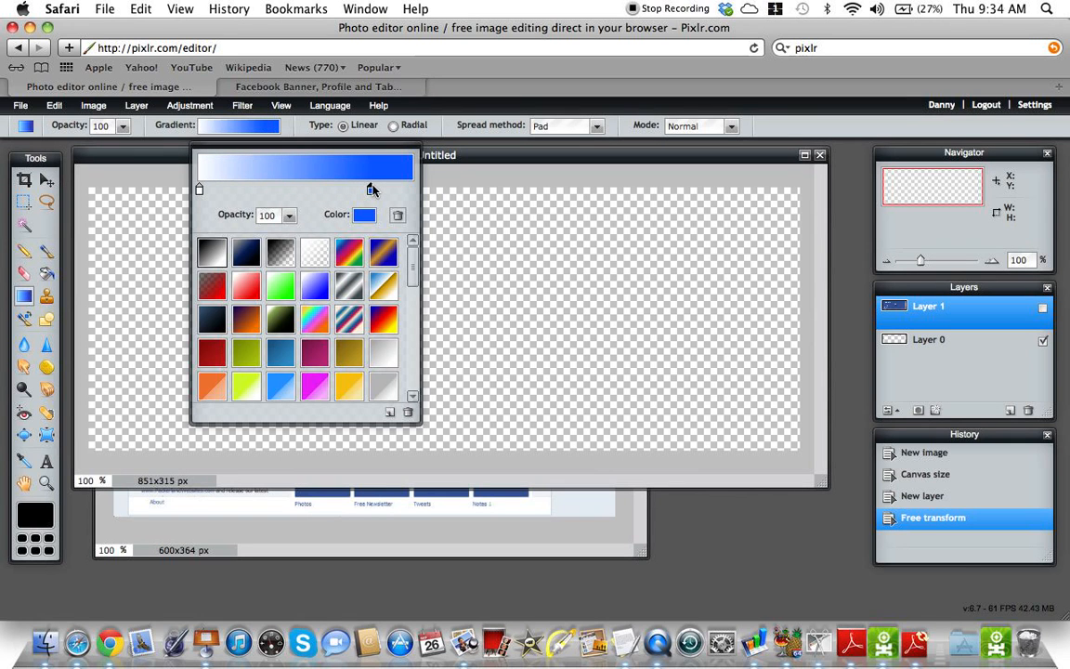
{"action": "left_click", "coordinate": [542, 230]}
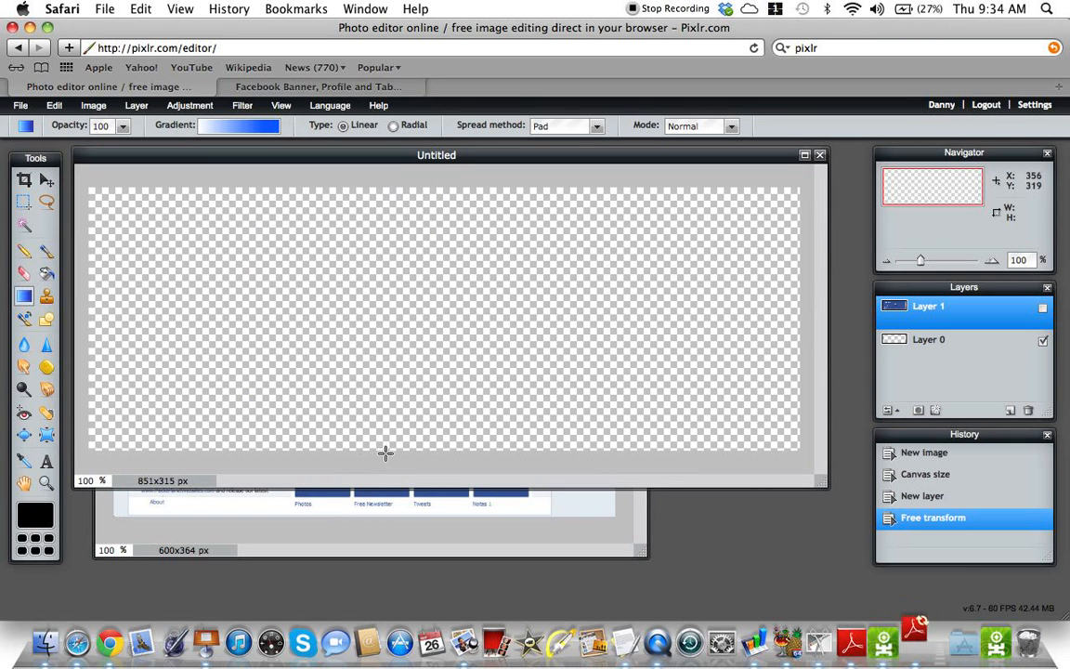
Step: Try a vertical gradient on the hidden cover photo template layer, and undo that gradient
{"action": "left_click_drag", "start_coordinate": [387, 448], "coordinate": [389, 272]}
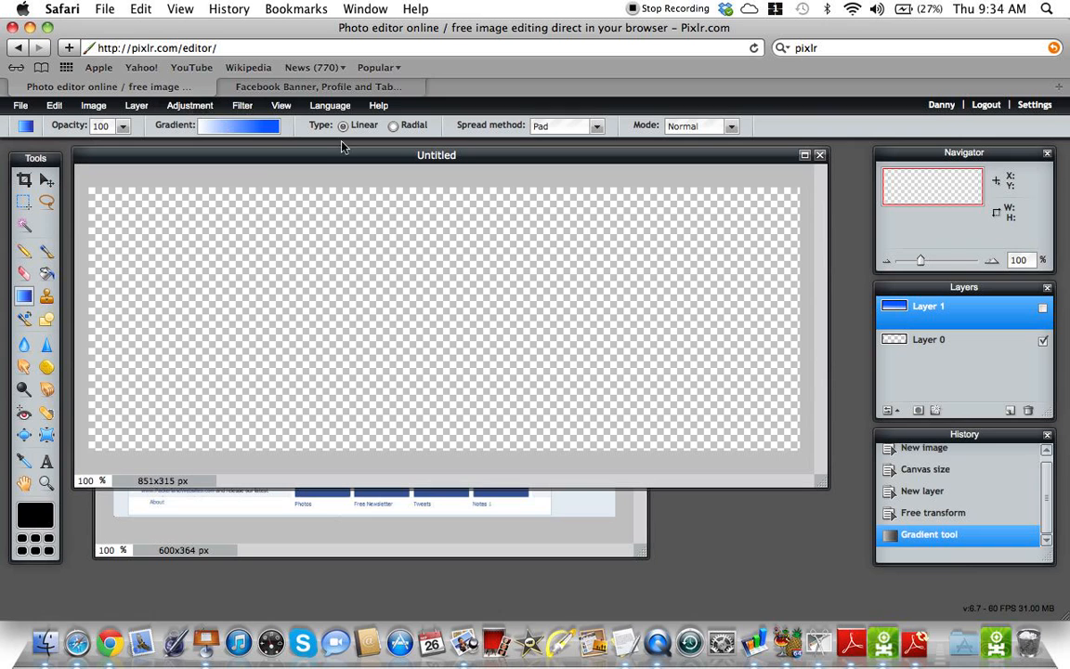
{"action": "left_click", "coordinate": [53, 105]}
{"action": "left_click", "coordinate": [54, 119]}
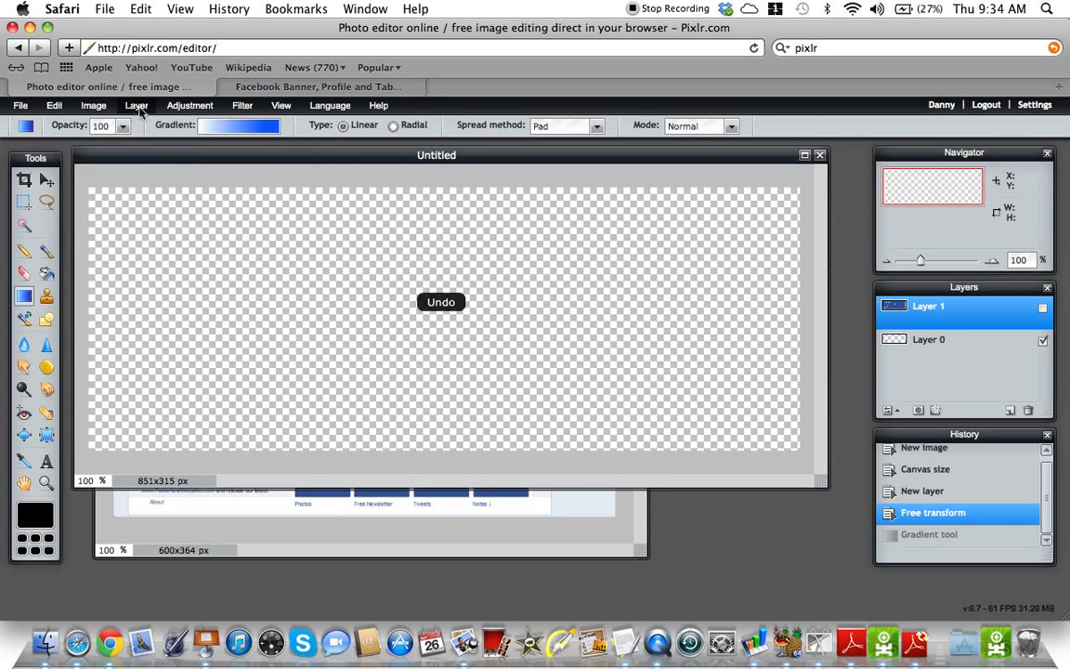
Step: Add a new layer above the cover photo template, briefly show the template and hide it again
{"action": "left_click", "coordinate": [135, 104]}
{"action": "left_click", "coordinate": [136, 117]}
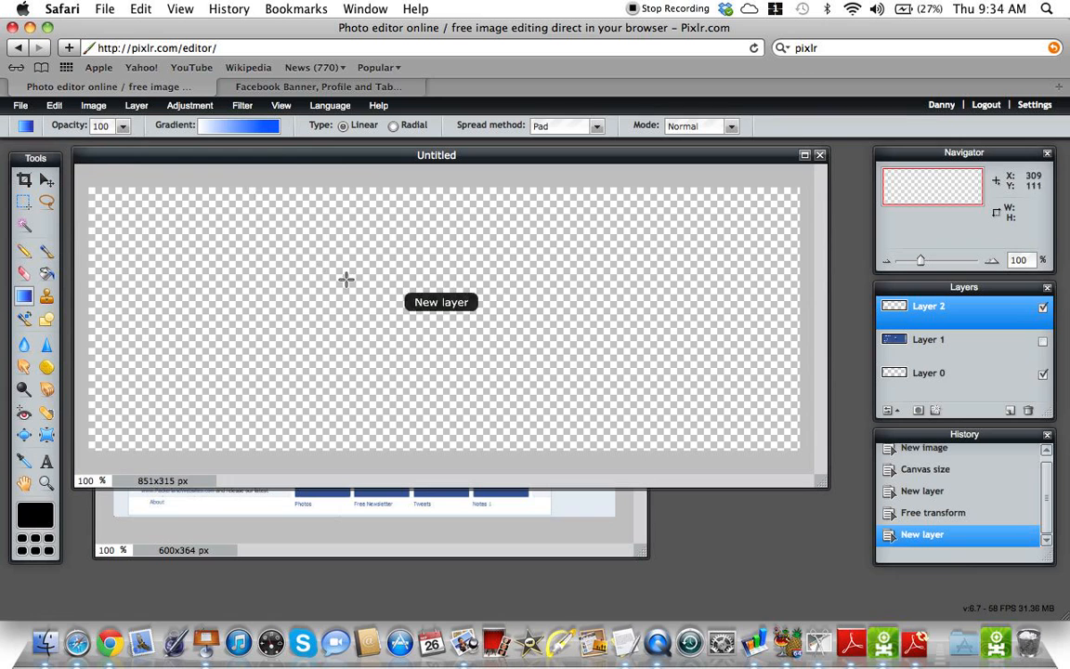
{"action": "left_click", "coordinate": [1042, 341]}
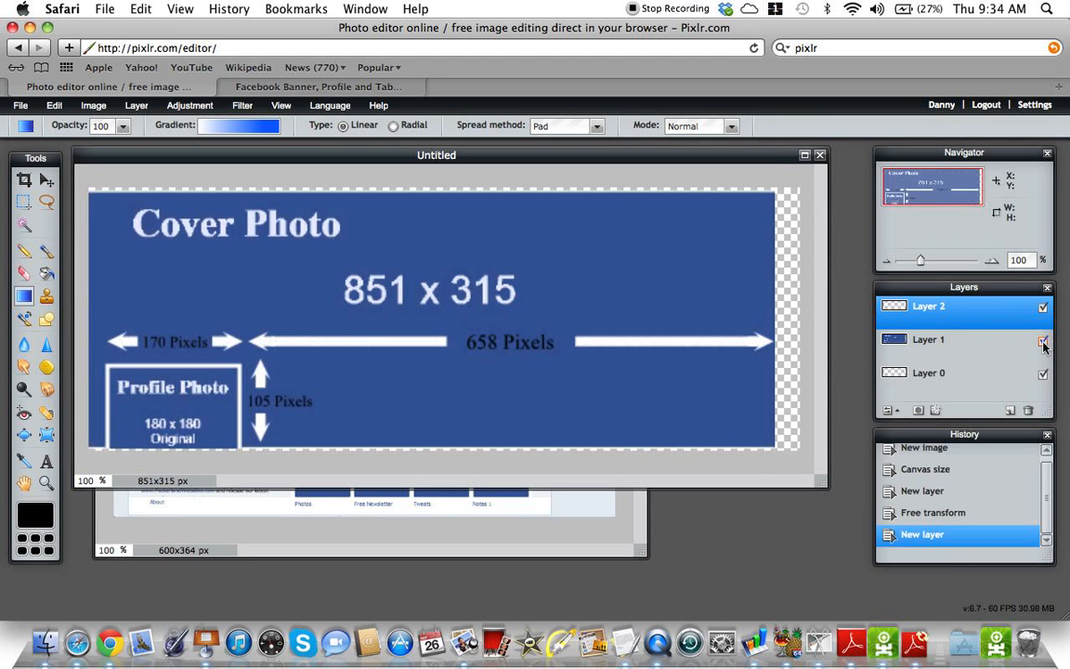
{"action": "left_click", "coordinate": [1041, 341]}
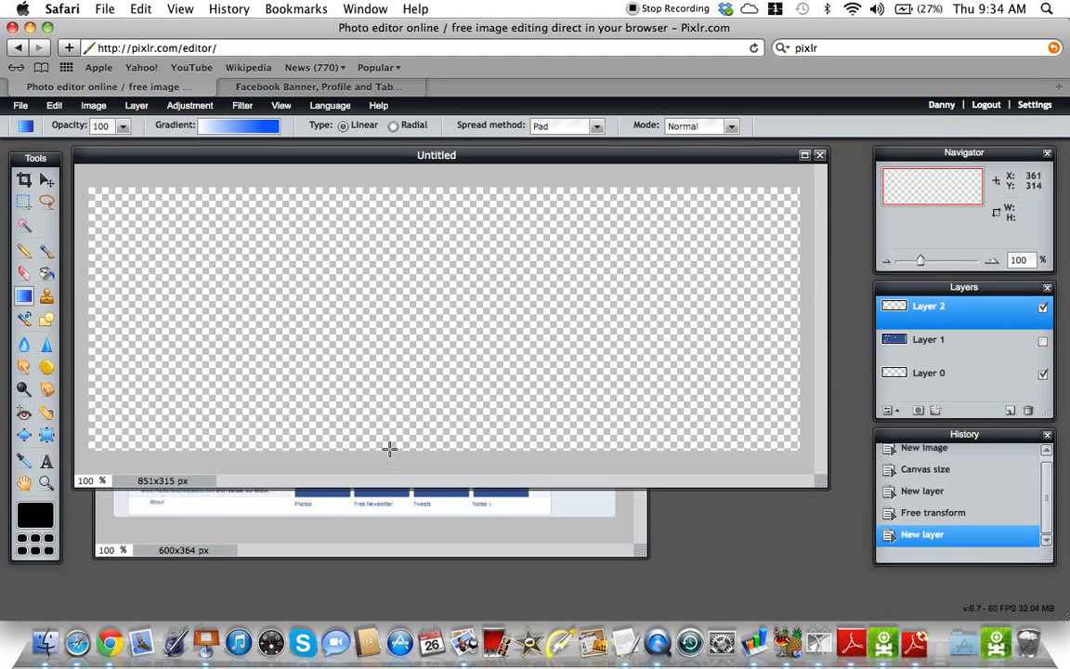
Step: Fill the new layer with a vertical linear gradient, trying both directions and finishing with blue at the top fading to white at the bottom
{"action": "left_click_drag", "start_coordinate": [389, 447], "coordinate": [378, 191]}
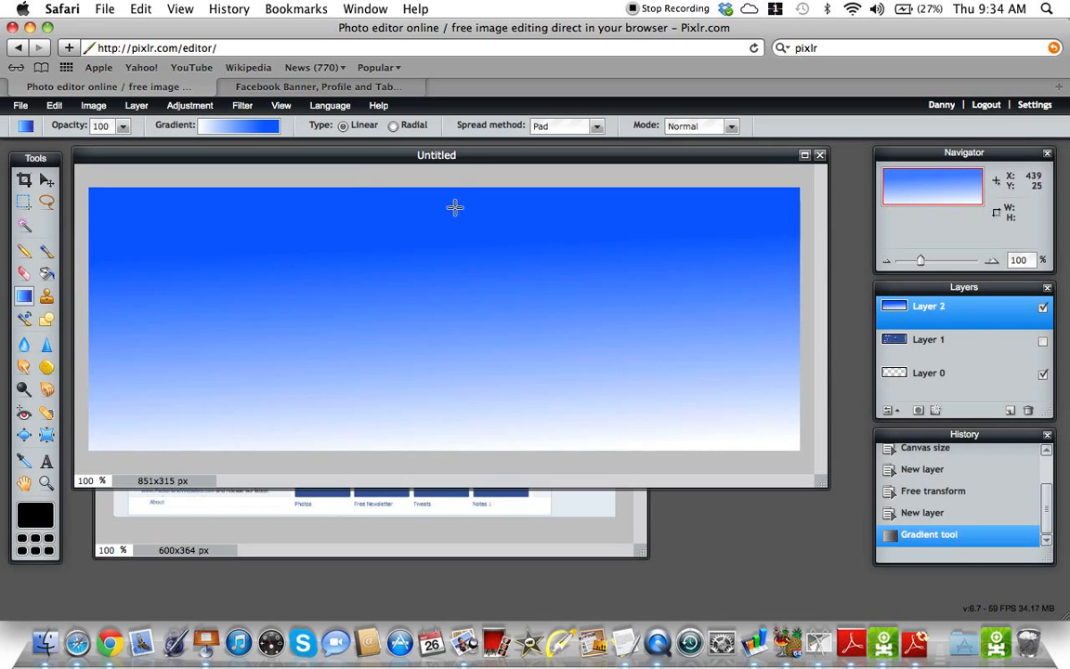
{"action": "left_click_drag", "start_coordinate": [444, 189], "coordinate": [443, 320]}
{"action": "left_click_drag", "start_coordinate": [417, 190], "coordinate": [418, 431]}
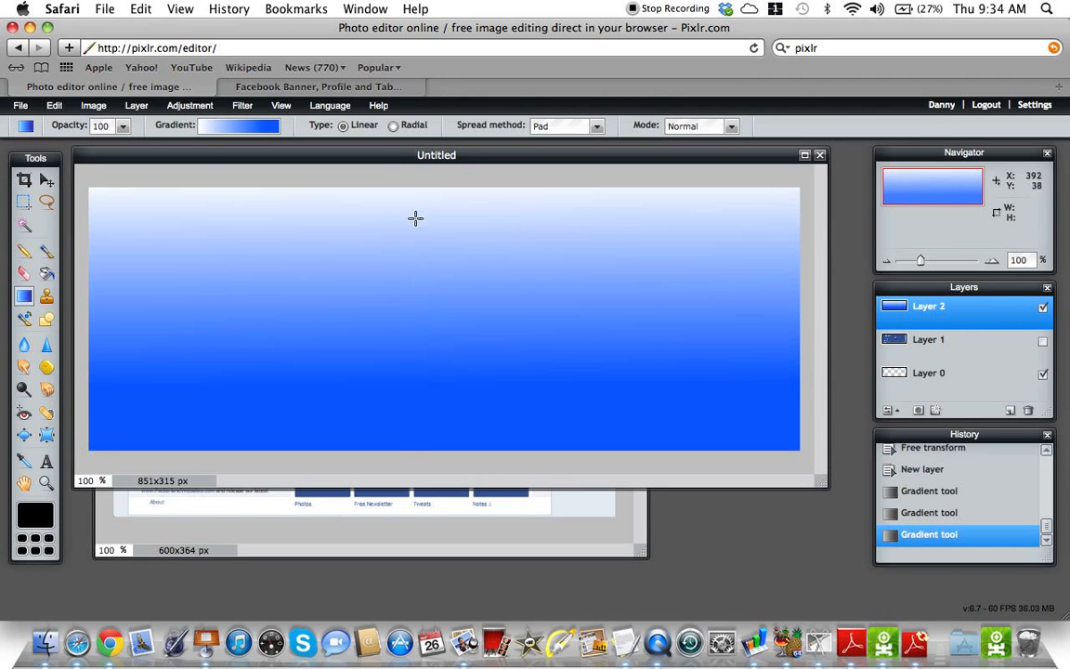
{"action": "left_click_drag", "start_coordinate": [417, 187], "coordinate": [413, 453]}
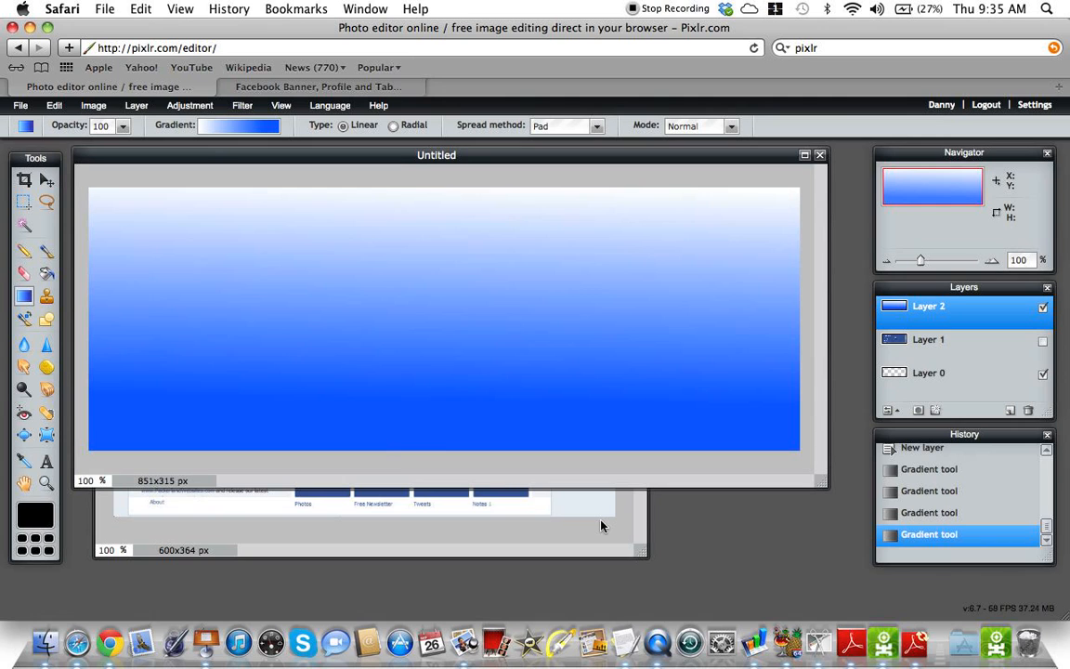
{"action": "left_click_drag", "start_coordinate": [454, 446], "coordinate": [453, 219]}
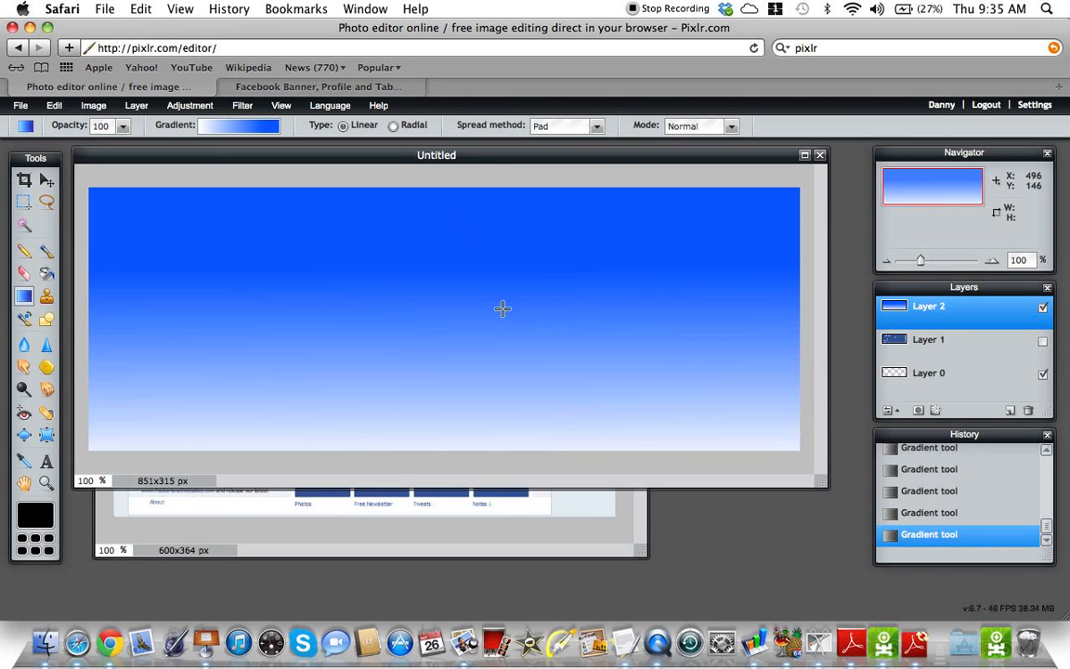
Step: Add another new layer and place the text "REJECTION FREE FROMULA" near the middle of the banner
{"action": "left_click", "coordinate": [143, 108]}
{"action": "left_click", "coordinate": [141, 125]}
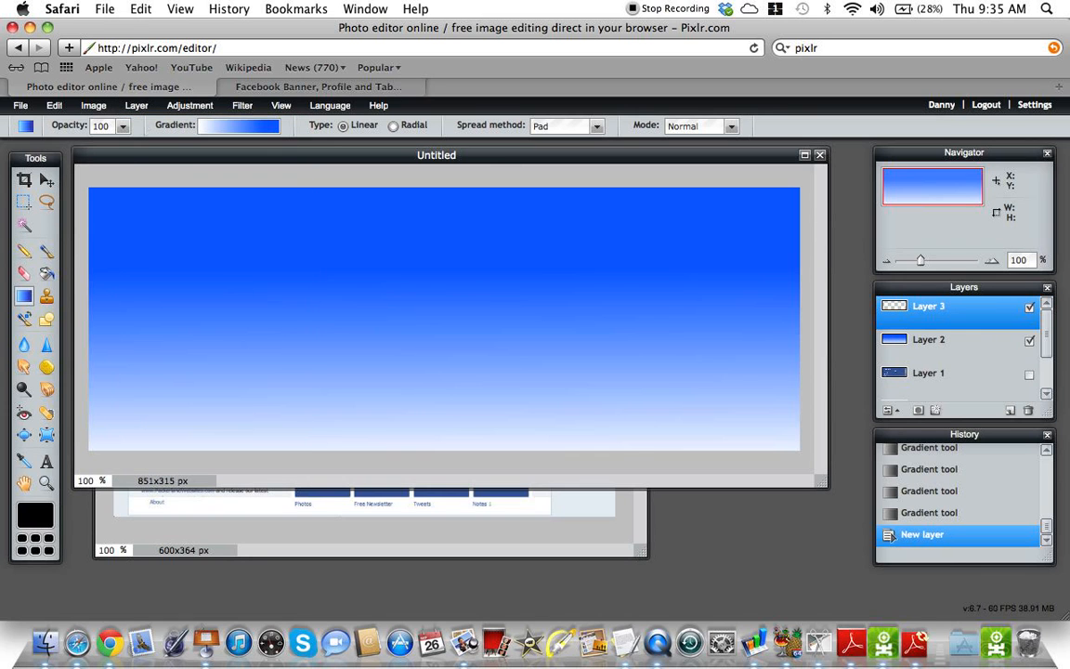
{"action": "left_click", "coordinate": [45, 465]}
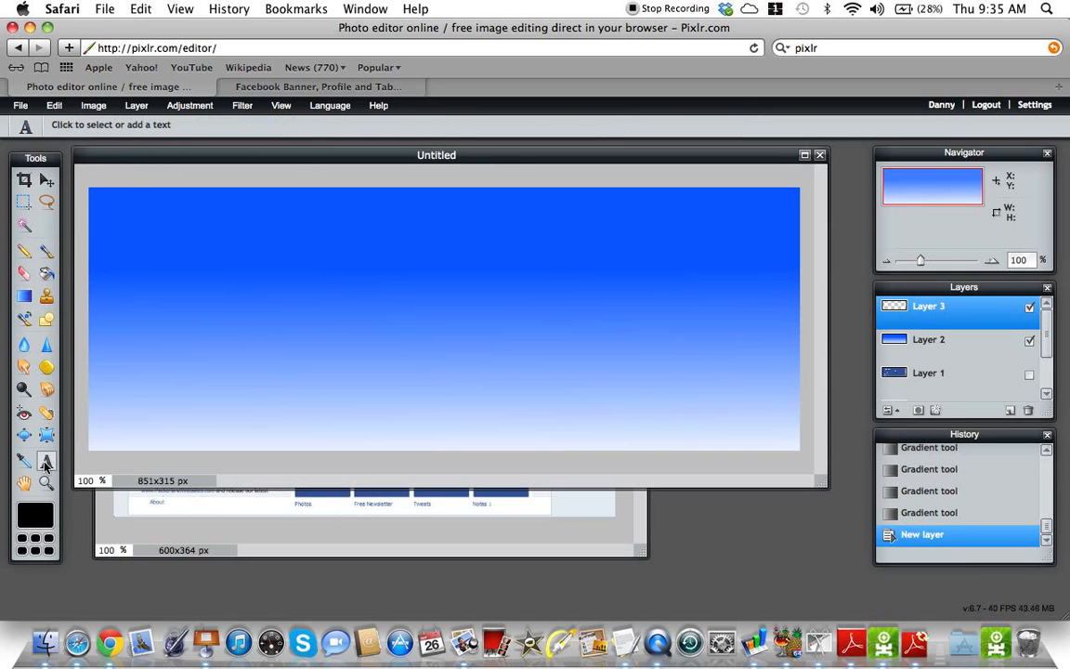
{"action": "left_click", "coordinate": [319, 288]}
{"action": "type", "text": "G"}
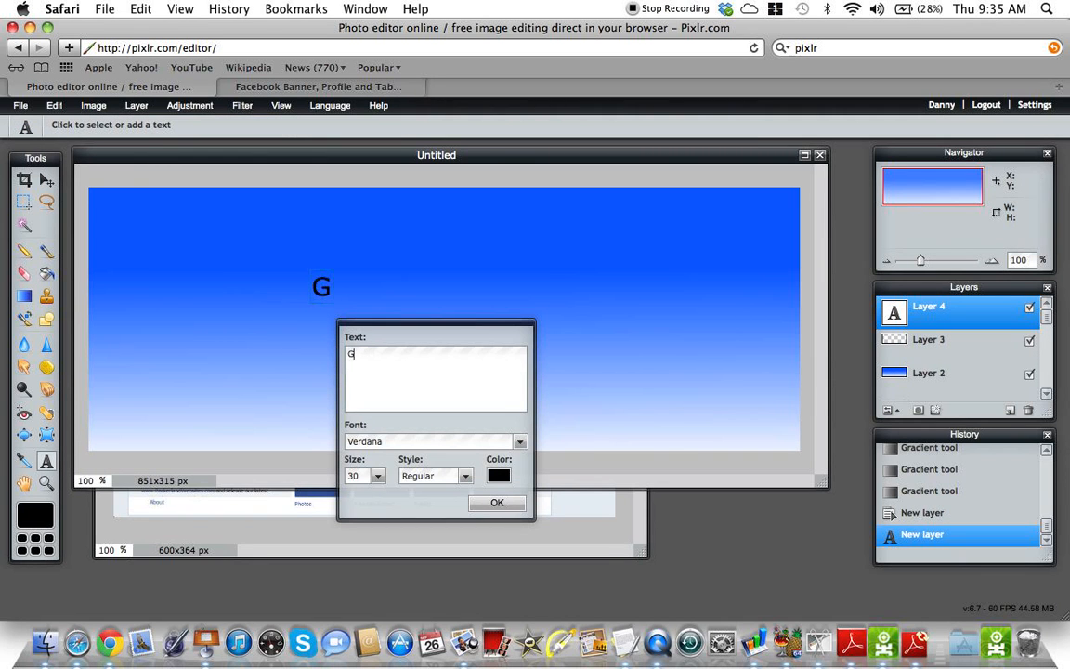
{"action": "key", "text": "BackSpace"}
{"action": "type", "text": "REJEC"}
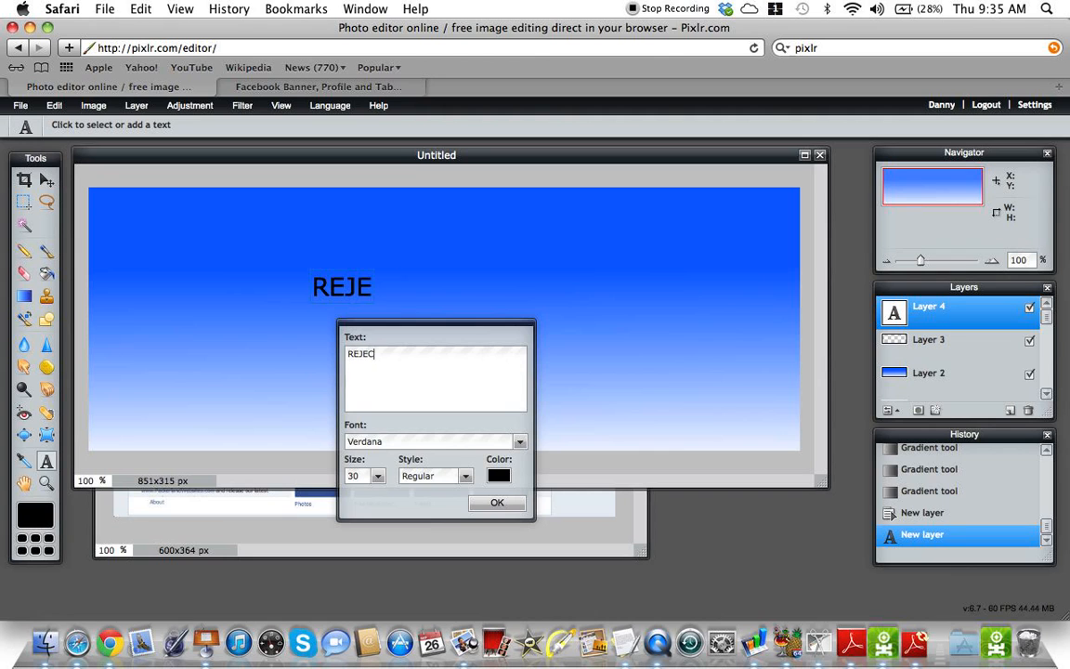
{"action": "type", "text": "TION FREE "}
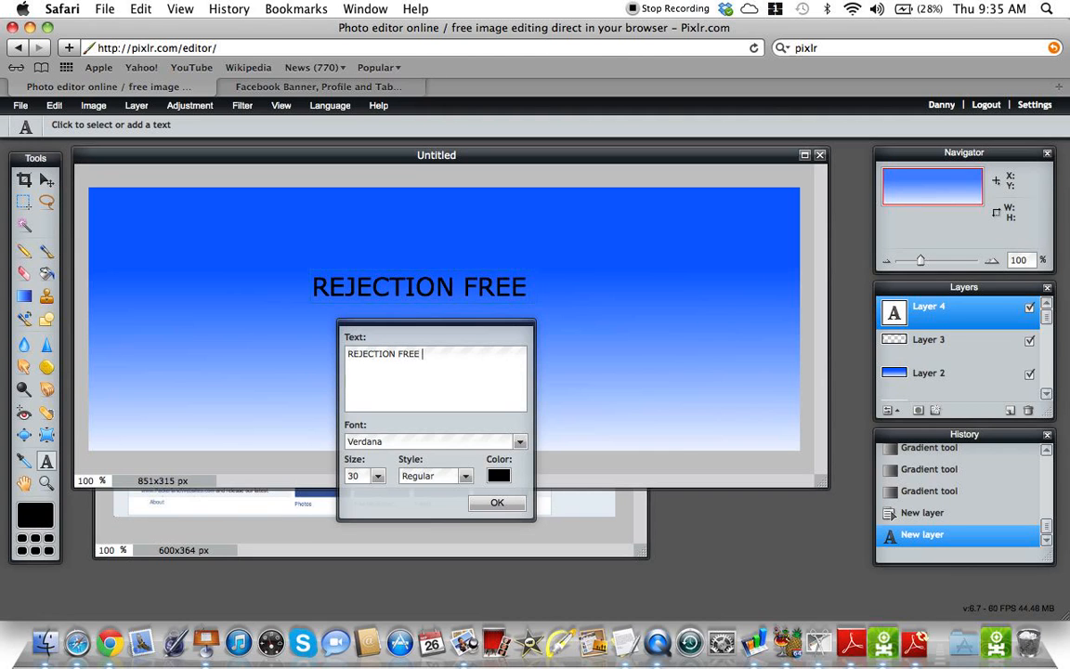
{"action": "type", "text": "FROMULA"}
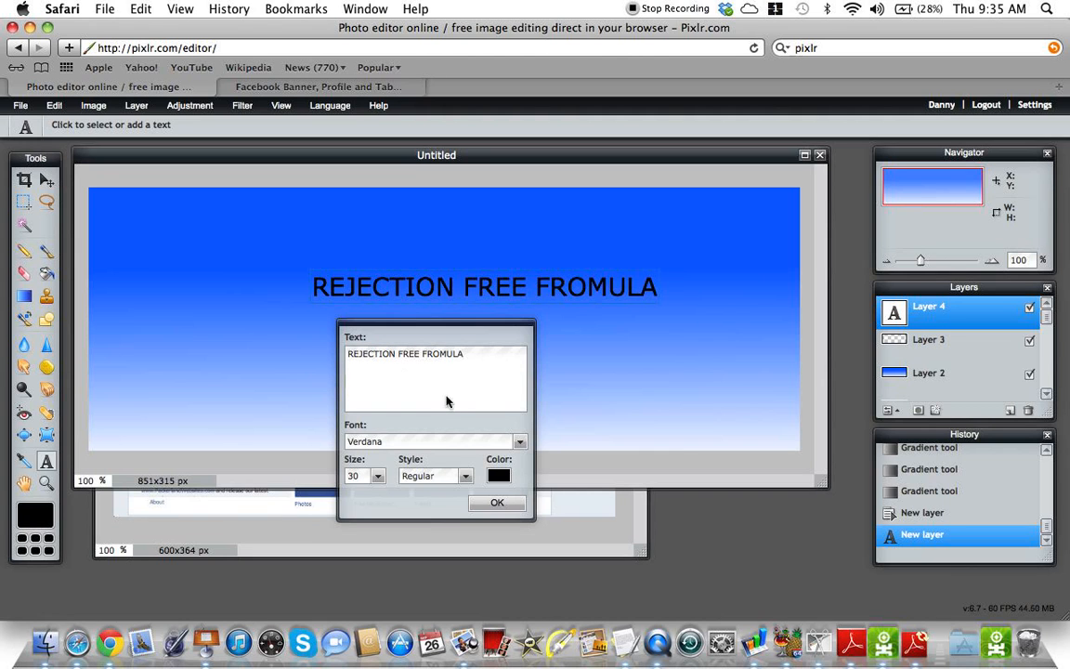
Step: Move the text dialog off the banner text and set the text's font to Impact
{"action": "left_click_drag", "start_coordinate": [517, 330], "coordinate": [896, 212]}
{"action": "left_click", "coordinate": [900, 321]}
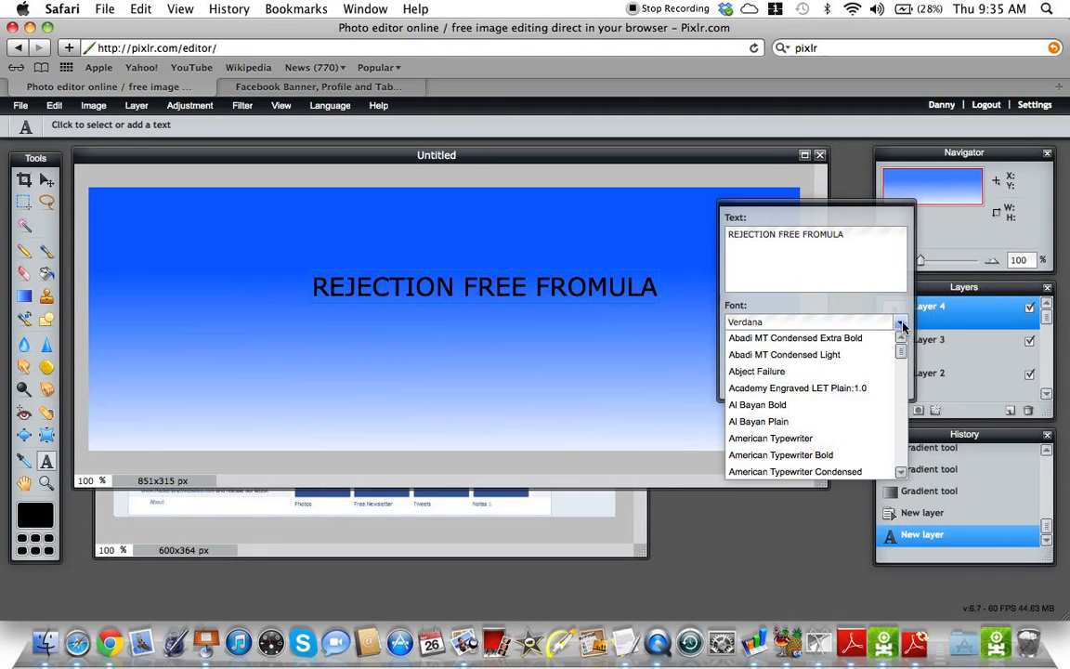
{"action": "left_click_drag", "start_coordinate": [900, 345], "coordinate": [899, 415]}
{"action": "left_click", "coordinate": [743, 428]}
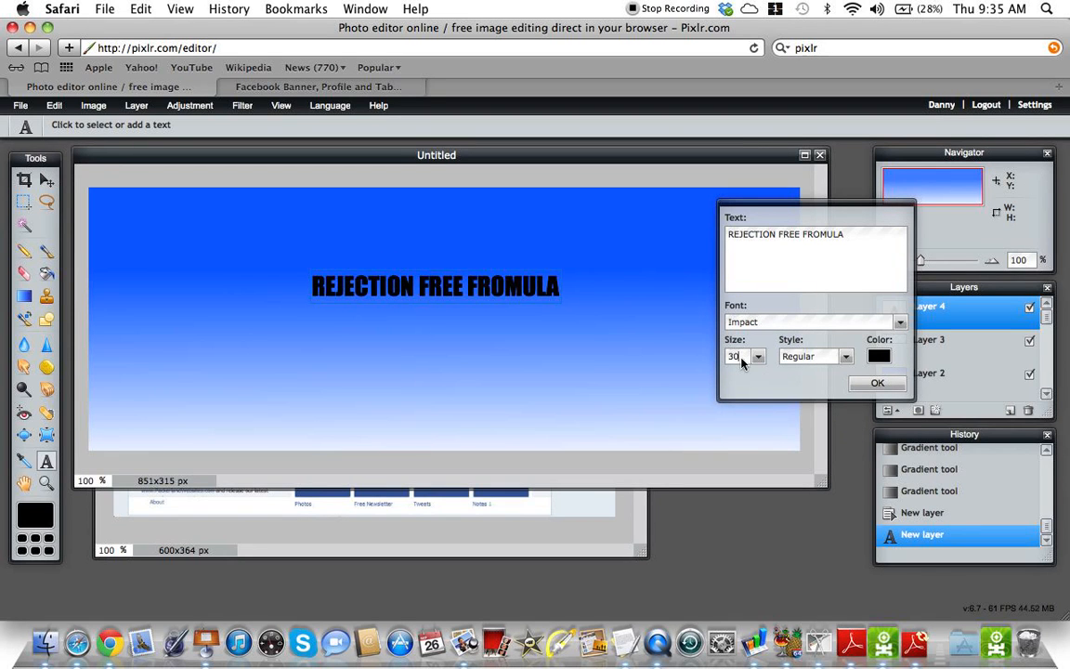
Step: Enlarge the banner text to size 50 and then 86, shifting it toward the left edge of the canvas
{"action": "key", "text": "BackSpace"}
{"action": "key", "text": "BackSpace"}
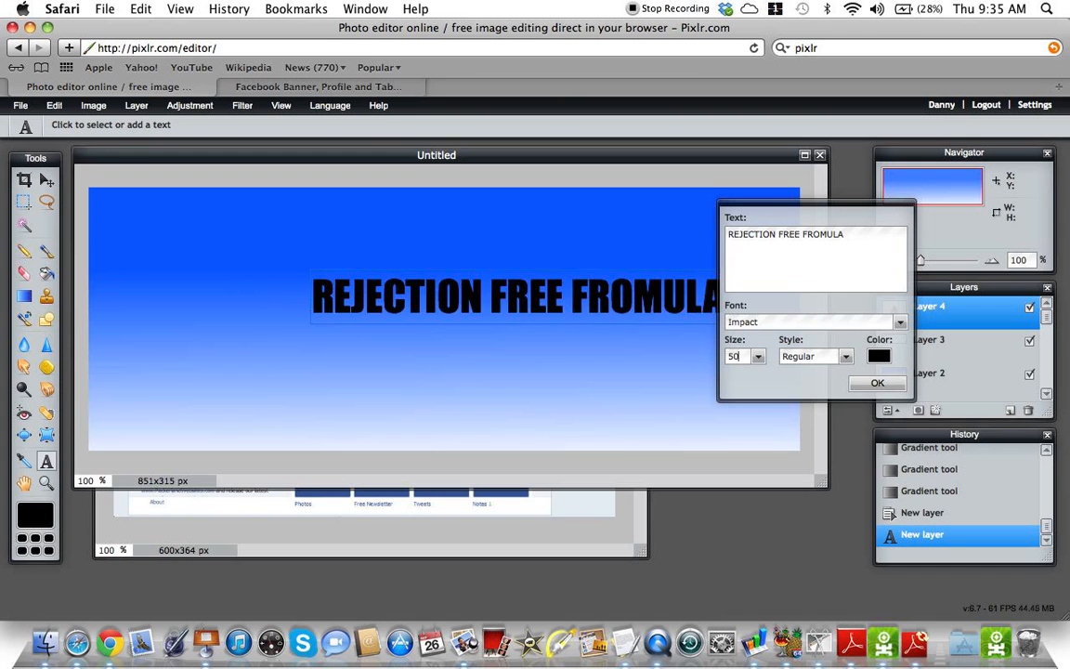
{"action": "left_click_drag", "start_coordinate": [504, 268], "coordinate": [404, 268]}
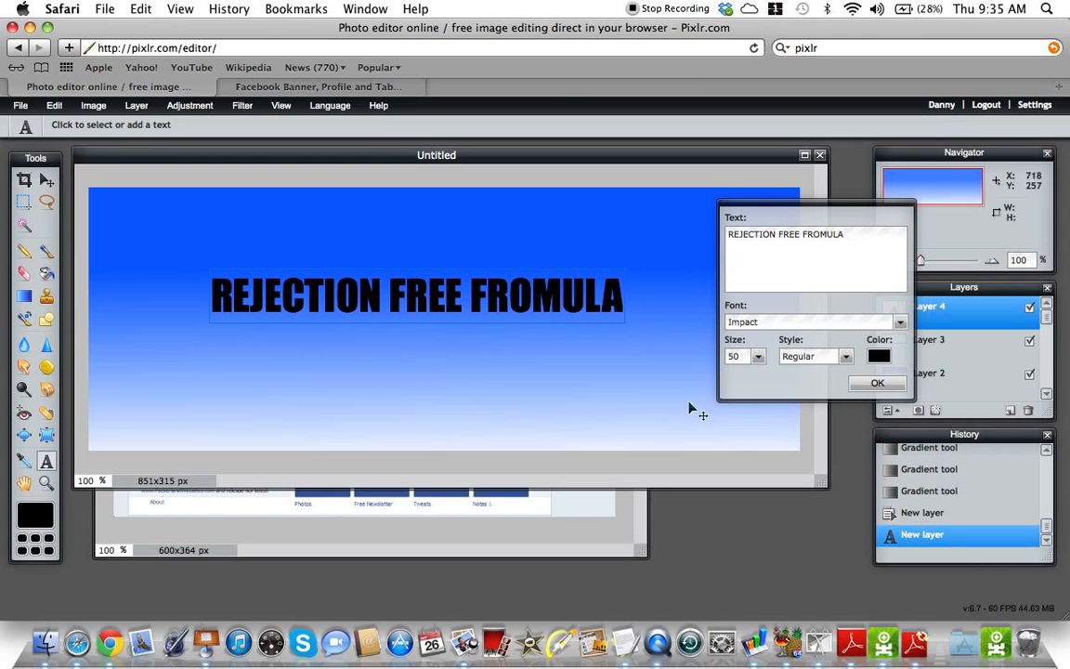
{"action": "left_click", "coordinate": [757, 358]}
{"action": "left_click_drag", "start_coordinate": [710, 376], "coordinate": [737, 373]}
{"action": "left_click_drag", "start_coordinate": [575, 311], "coordinate": [474, 307]}
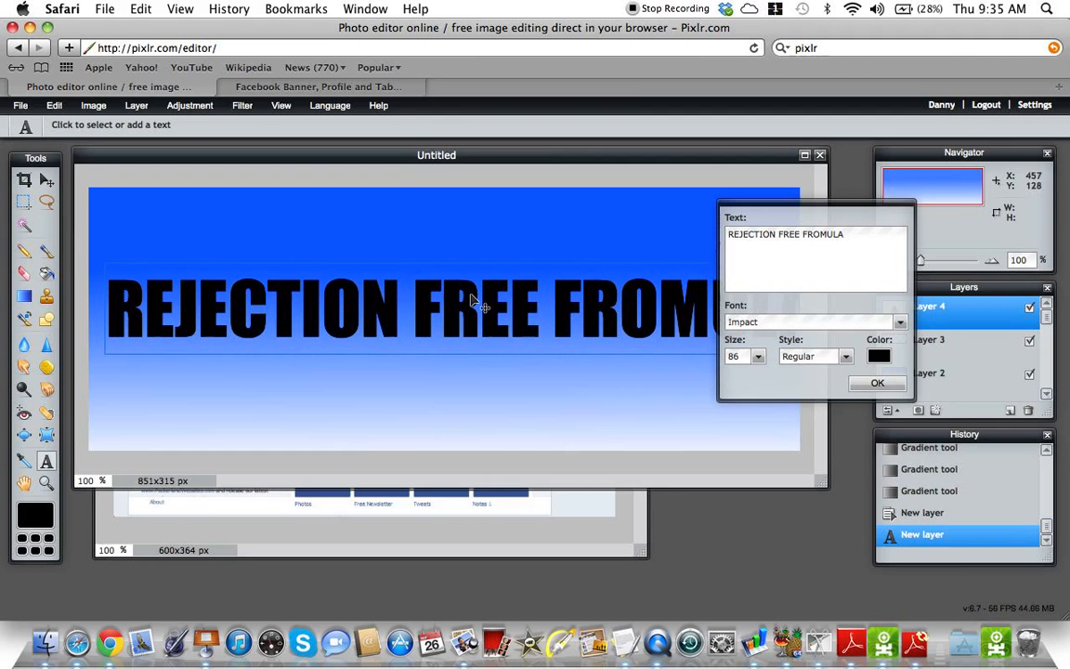
{"action": "left_click", "coordinate": [882, 387]}
Step: Reduce the title text to size 81, move the text dialog clear of the canvas and centre the title across the banner
{"action": "left_click", "coordinate": [335, 311]}
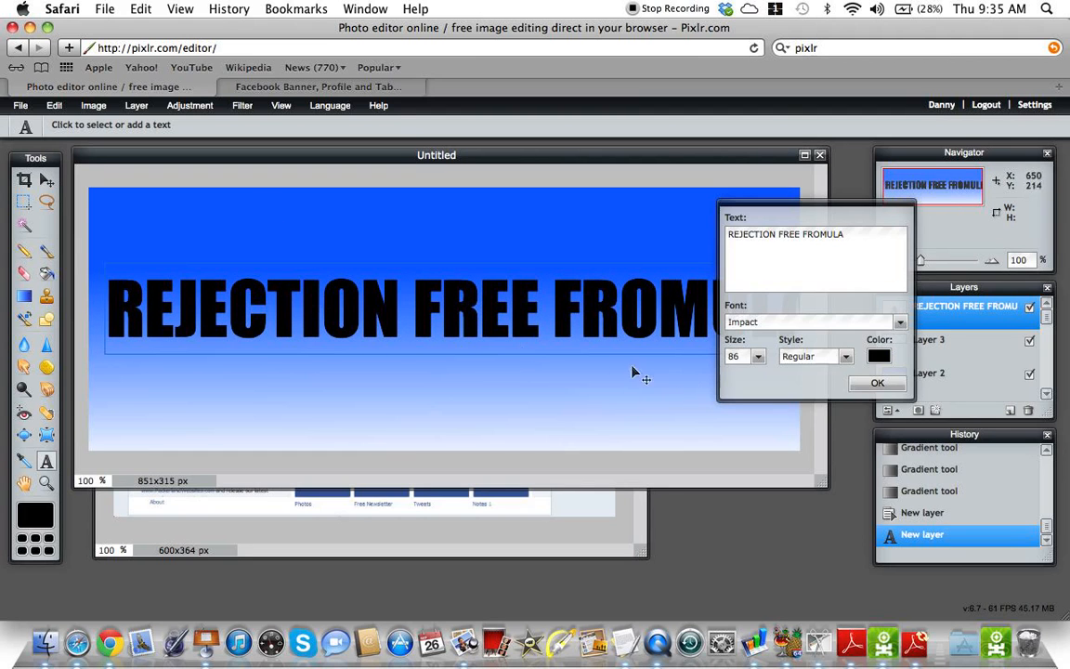
{"action": "left_click", "coordinate": [759, 358]}
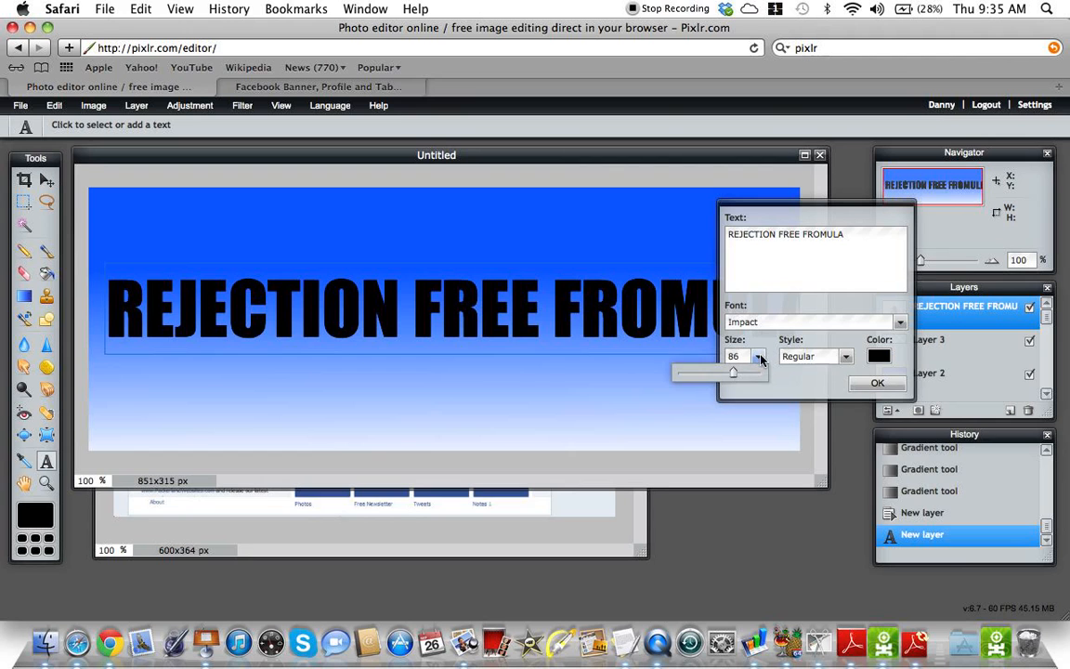
{"action": "left_click_drag", "start_coordinate": [733, 374], "coordinate": [719, 370]}
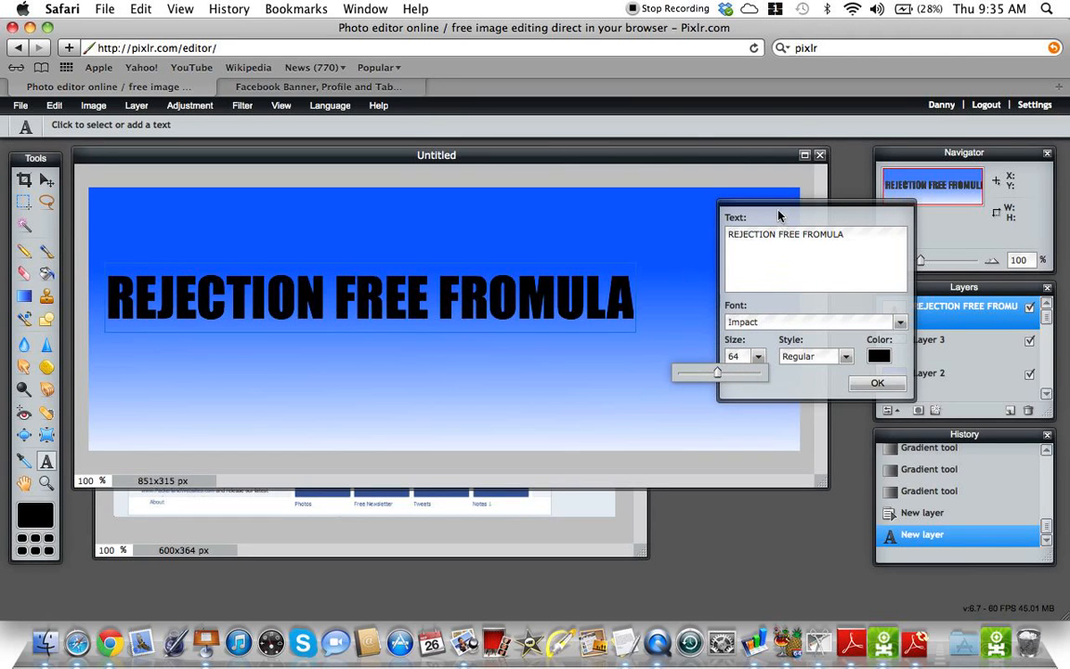
{"action": "left_click_drag", "start_coordinate": [778, 216], "coordinate": [904, 362]}
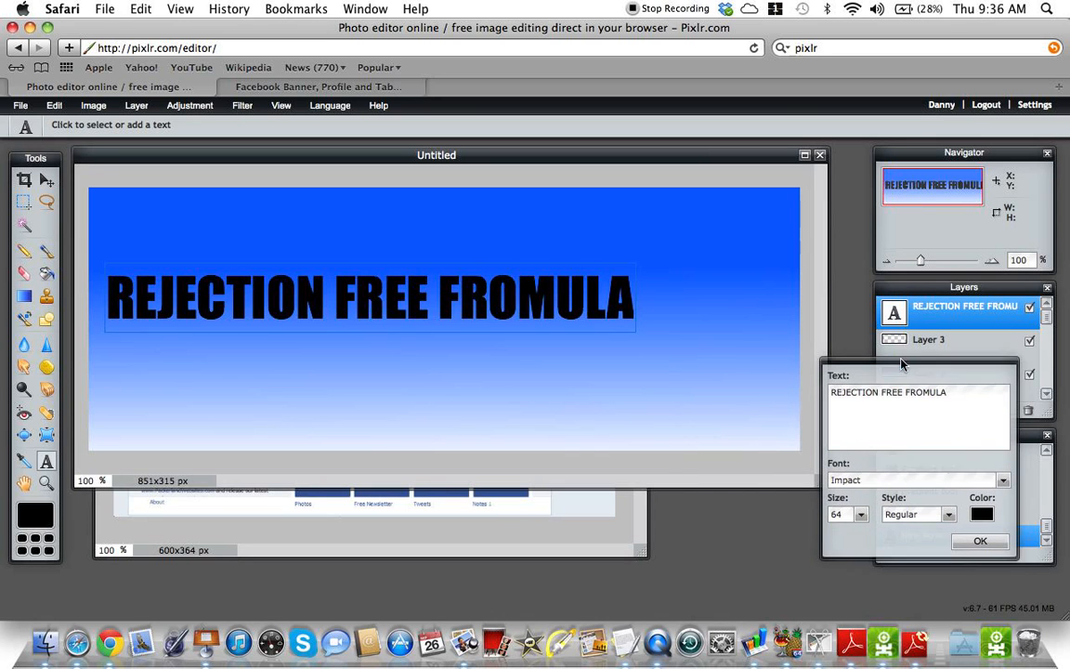
{"action": "left_click", "coordinate": [861, 510]}
{"action": "left_click_drag", "start_coordinate": [821, 529], "coordinate": [832, 530]}
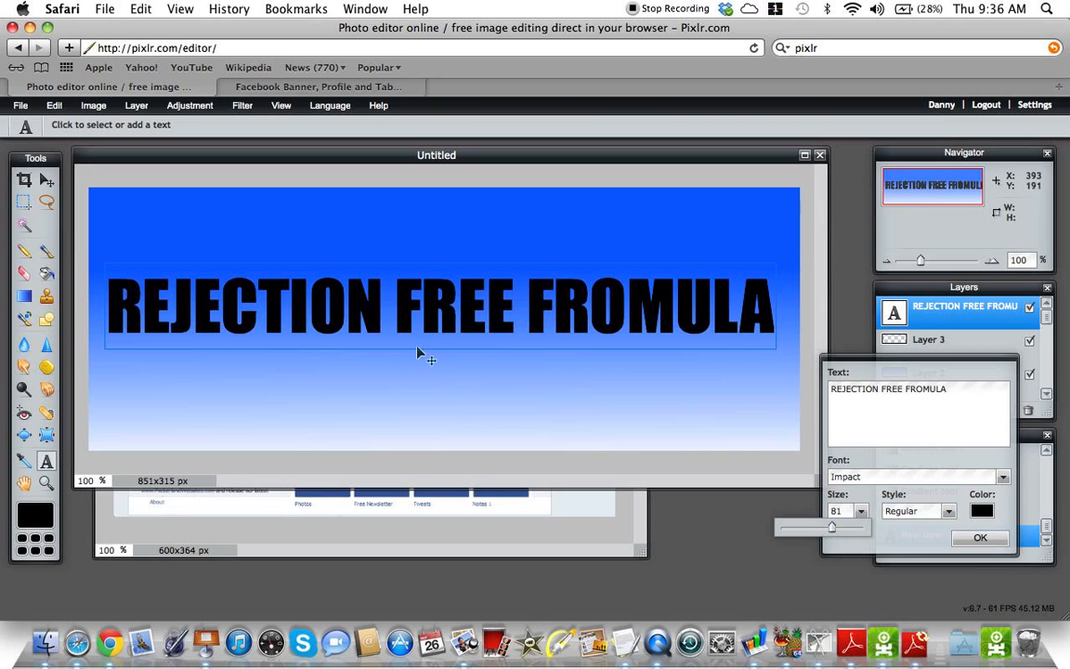
{"action": "left_click_drag", "start_coordinate": [442, 318], "coordinate": [448, 308]}
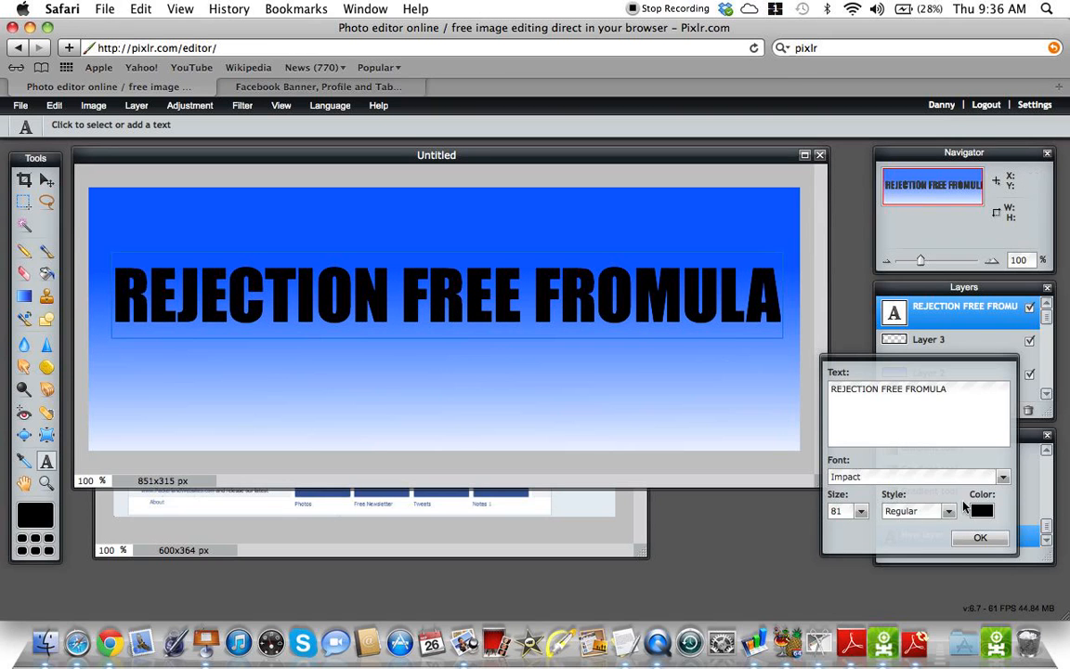
{"action": "left_click", "coordinate": [980, 537]}
Step: Recolor the title text to the pale ivory fffff0 and apply the text change
{"action": "left_click", "coordinate": [582, 271]}
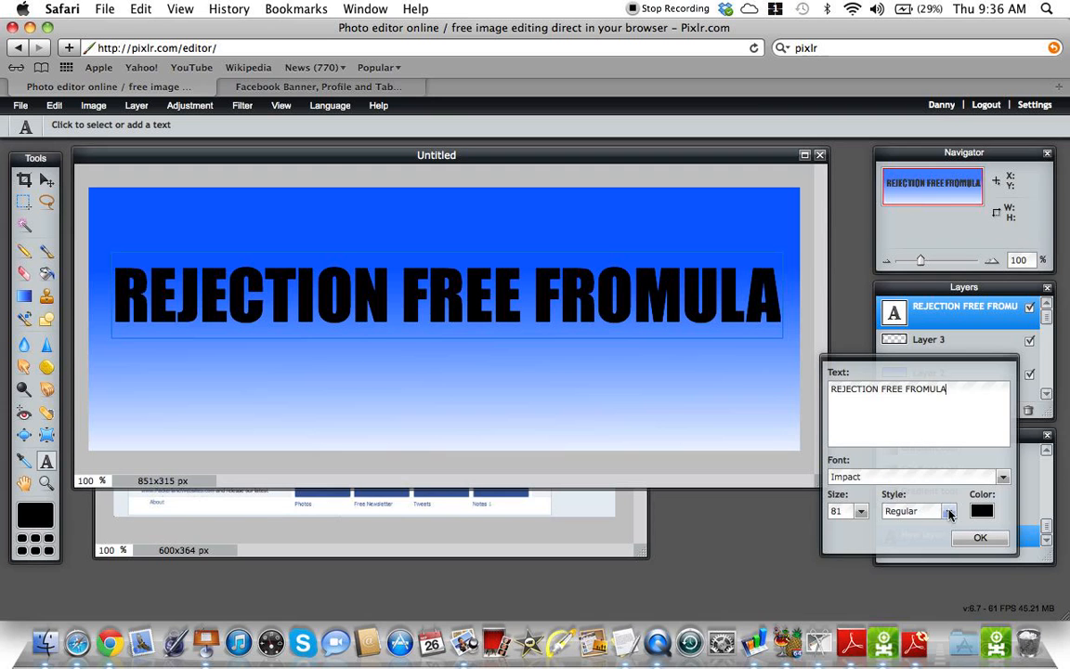
{"action": "left_click", "coordinate": [980, 511]}
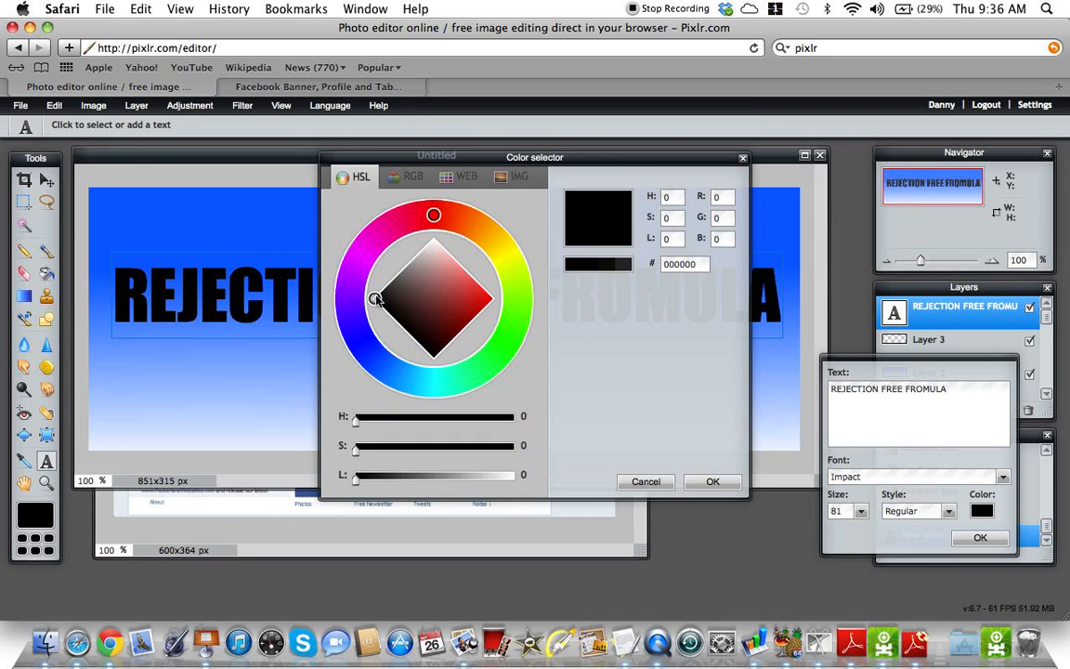
{"action": "left_click", "coordinate": [499, 264]}
{"action": "mouse_move", "coordinate": [381, 300]}
{"action": "left_mouse_down"}
{"action": "mouse_move", "coordinate": [432, 265]}
{"action": "mouse_move", "coordinate": [462, 276]}
{"action": "mouse_move", "coordinate": [439, 245]}
{"action": "left_mouse_up"}
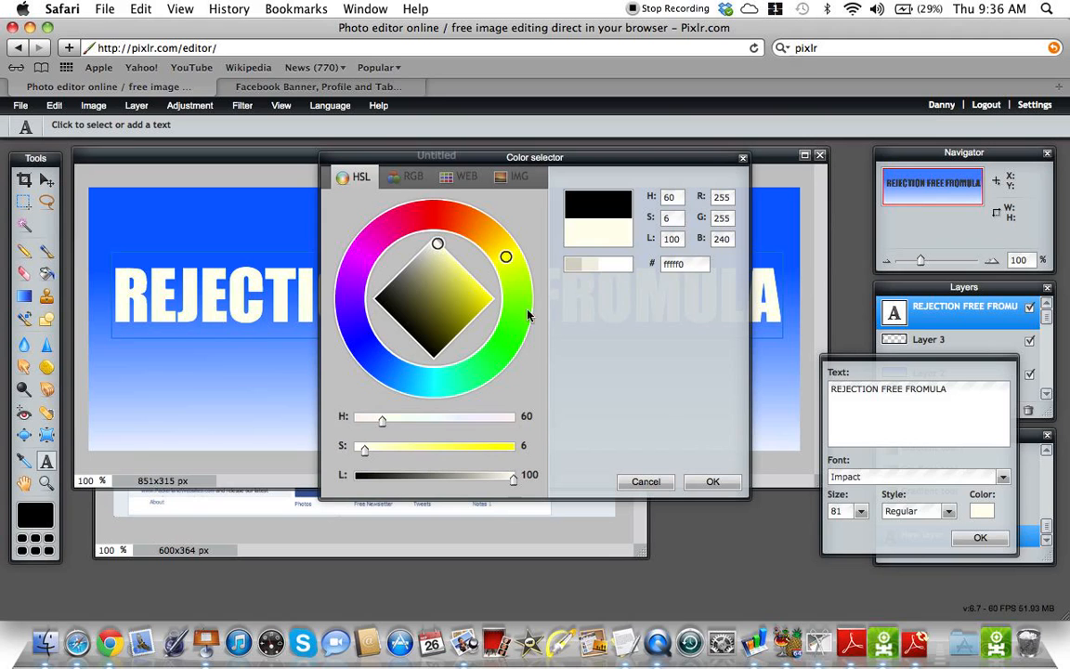
{"action": "left_click", "coordinate": [707, 481]}
{"action": "left_click", "coordinate": [982, 539]}
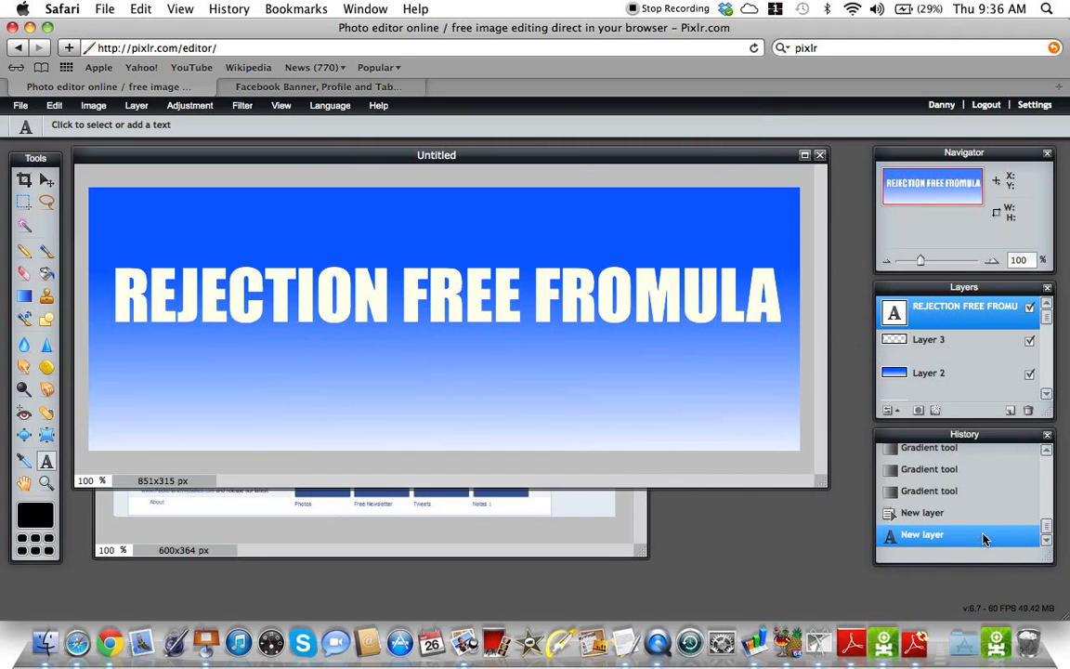
Step: Add an outer glow layer style to the title text with opacity 100, hardness 10 and size 12
{"action": "left_click", "coordinate": [935, 411]}
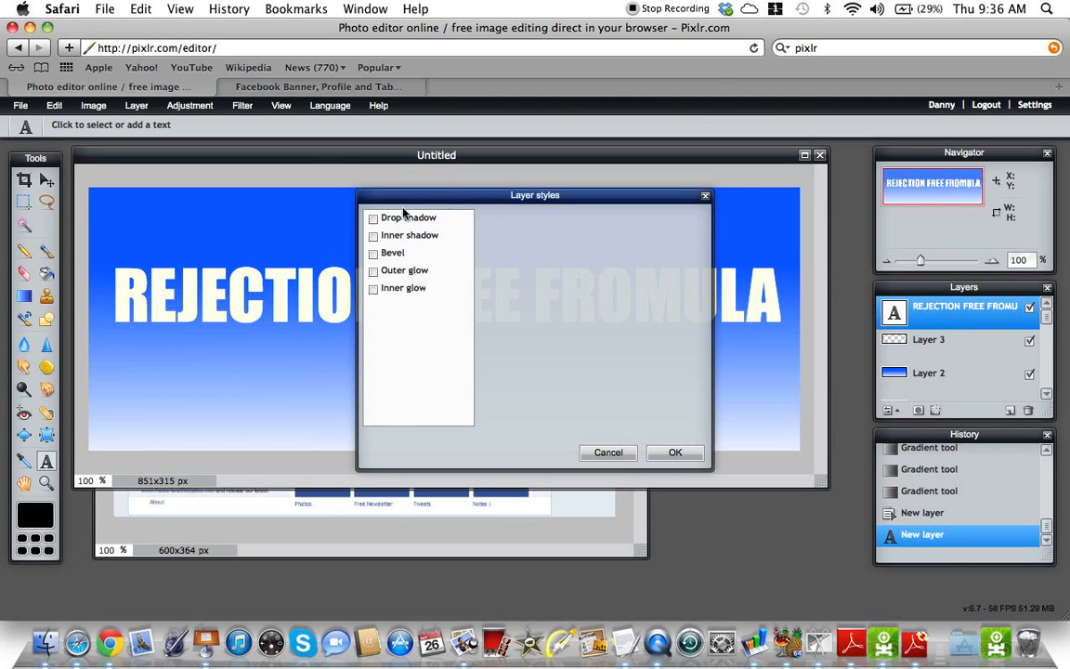
{"action": "left_click_drag", "start_coordinate": [450, 197], "coordinate": [703, 156]}
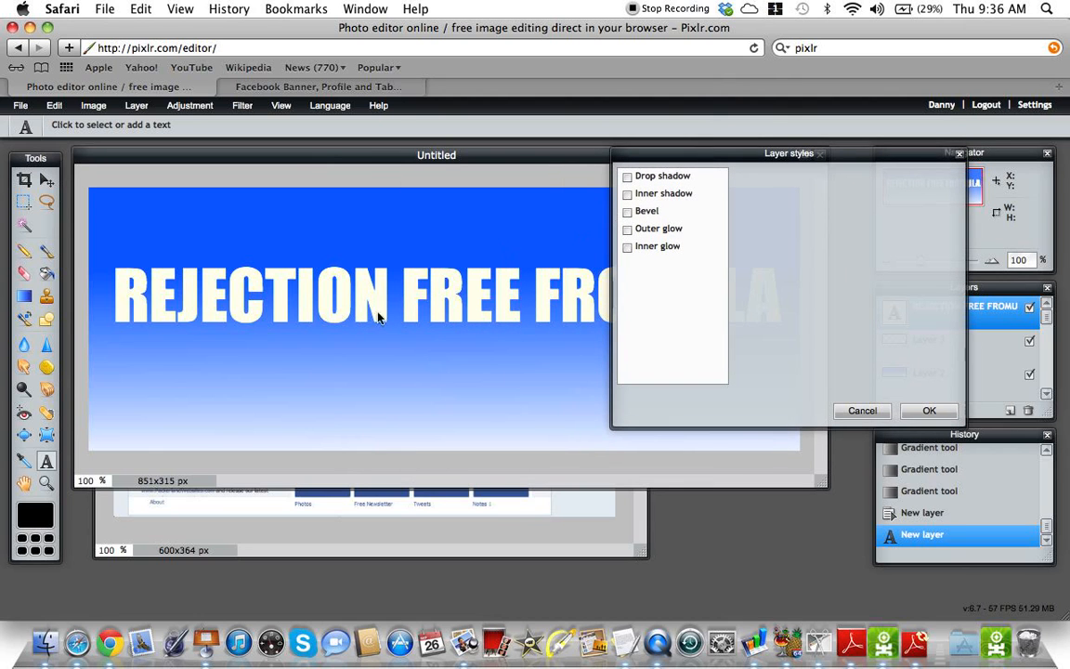
{"action": "left_click", "coordinate": [627, 229]}
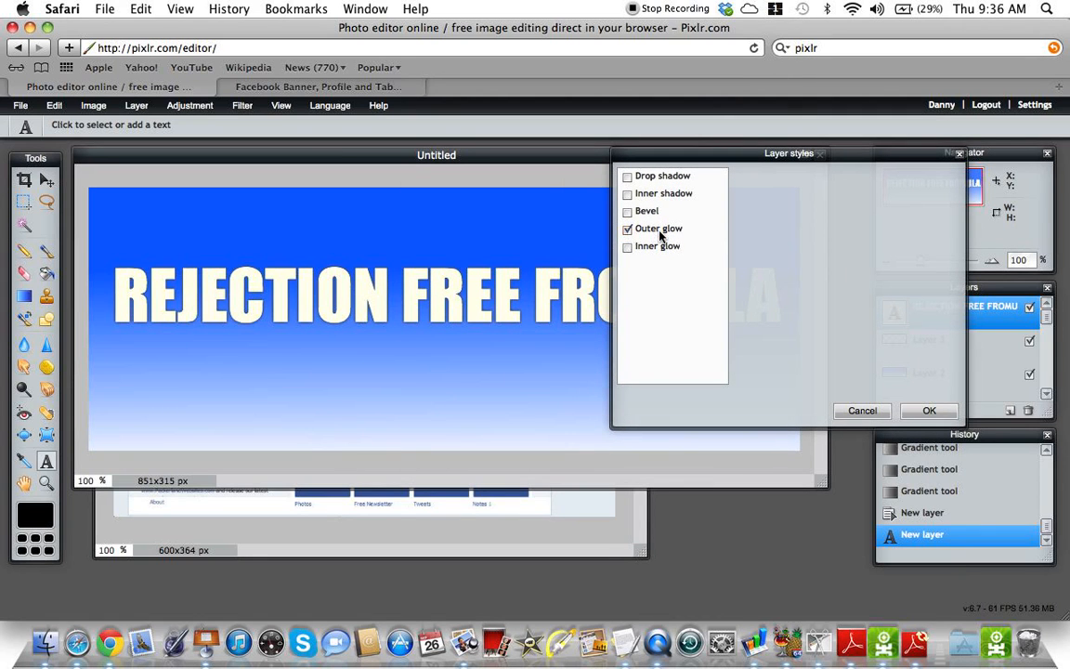
{"action": "left_click", "coordinate": [660, 232]}
{"action": "left_click_drag", "start_coordinate": [844, 217], "coordinate": [903, 216]}
{"action": "left_click_drag", "start_coordinate": [839, 238], "coordinate": [835, 239]}
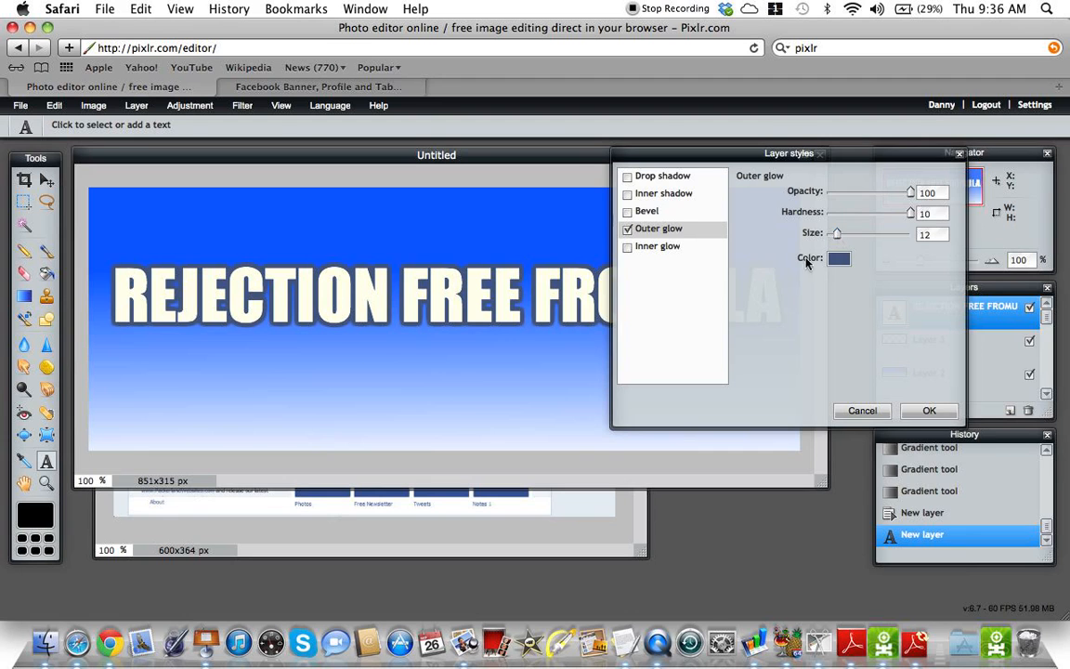
Step: Set the outer glow color to black, 000000
{"action": "left_click", "coordinate": [840, 258]}
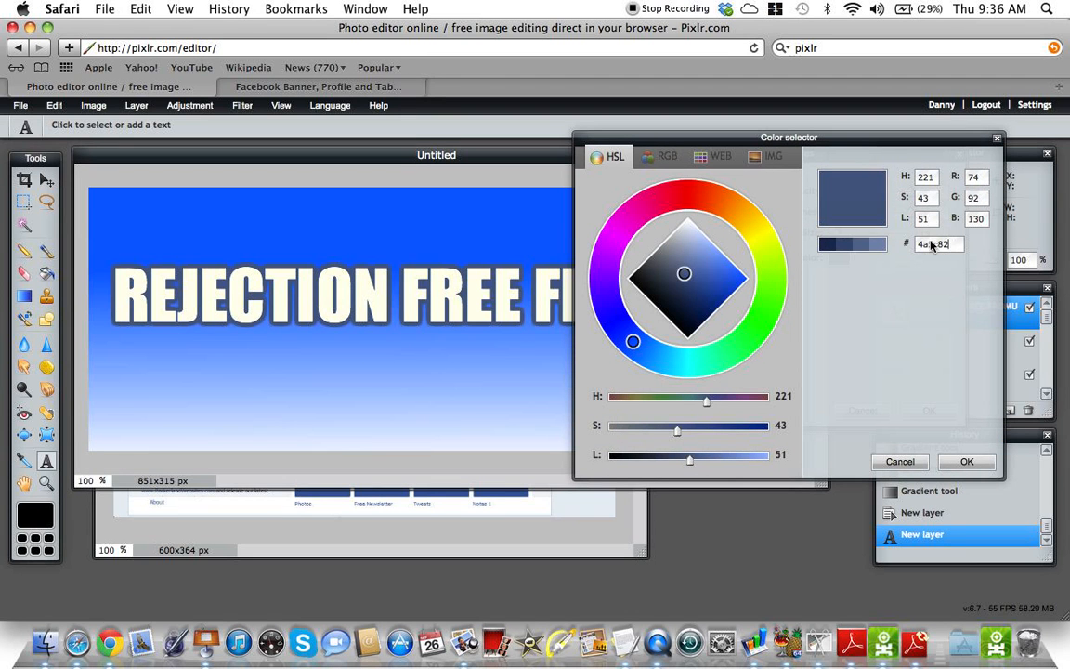
{"action": "type", "text": "000000"}
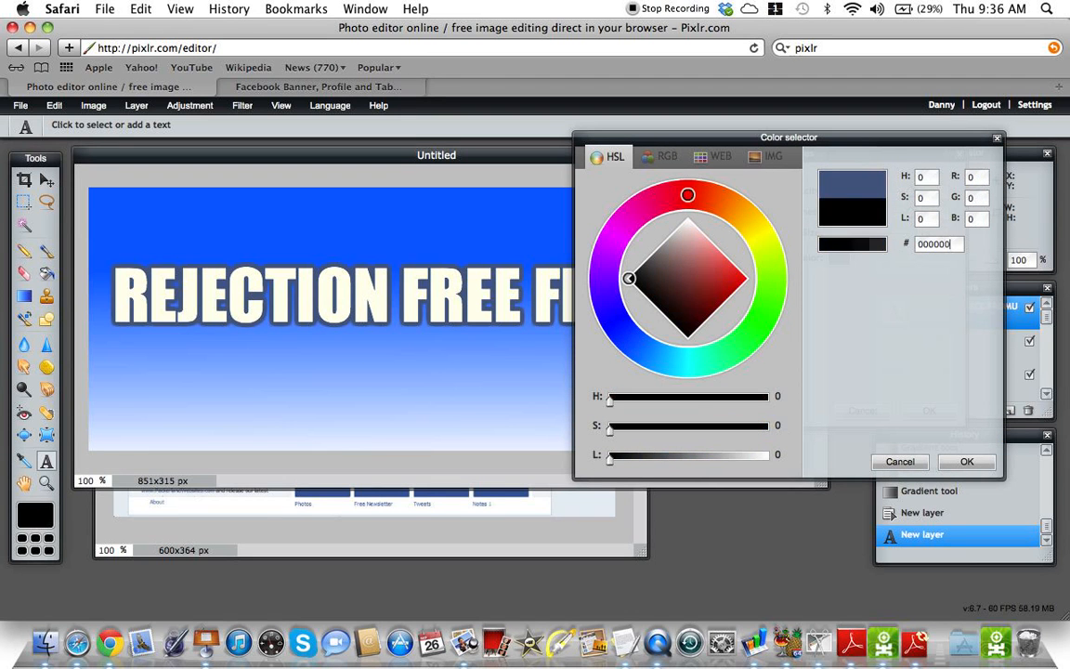
{"action": "left_click", "coordinate": [967, 463]}
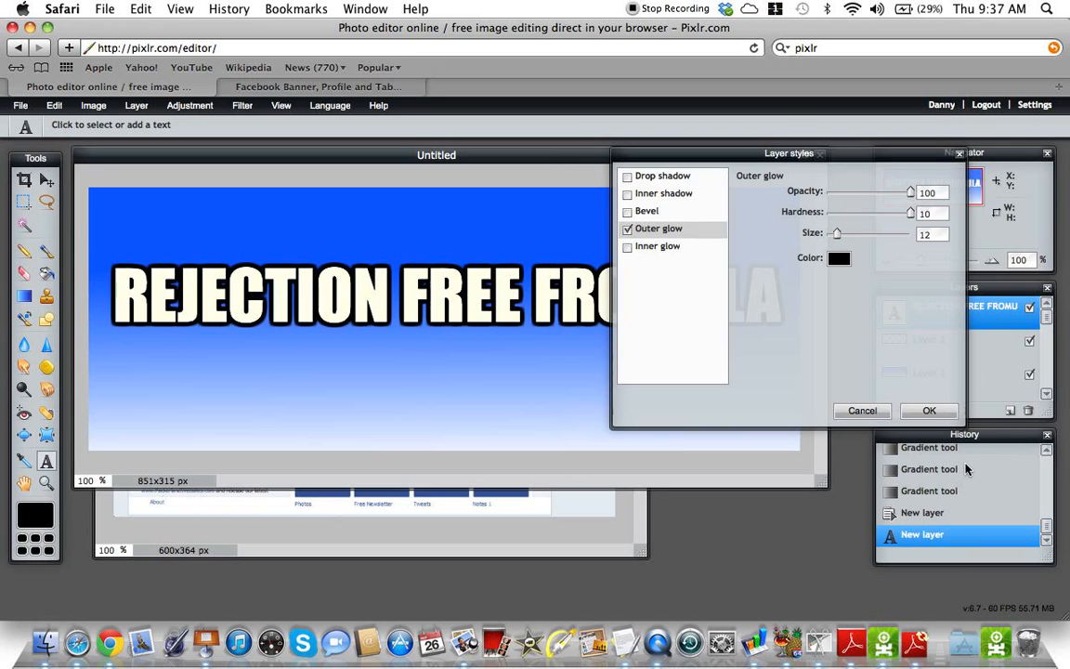
Step: Add a drop shadow with distance 6 to the title text and apply the layer styles
{"action": "left_click", "coordinate": [628, 177]}
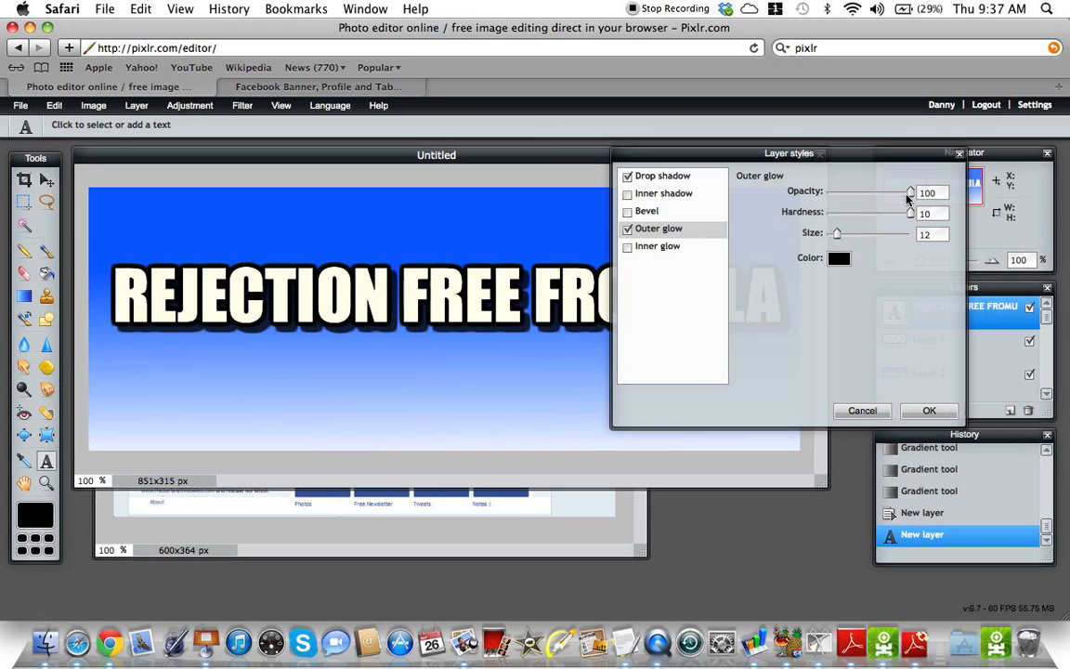
{"action": "left_click", "coordinate": [661, 176]}
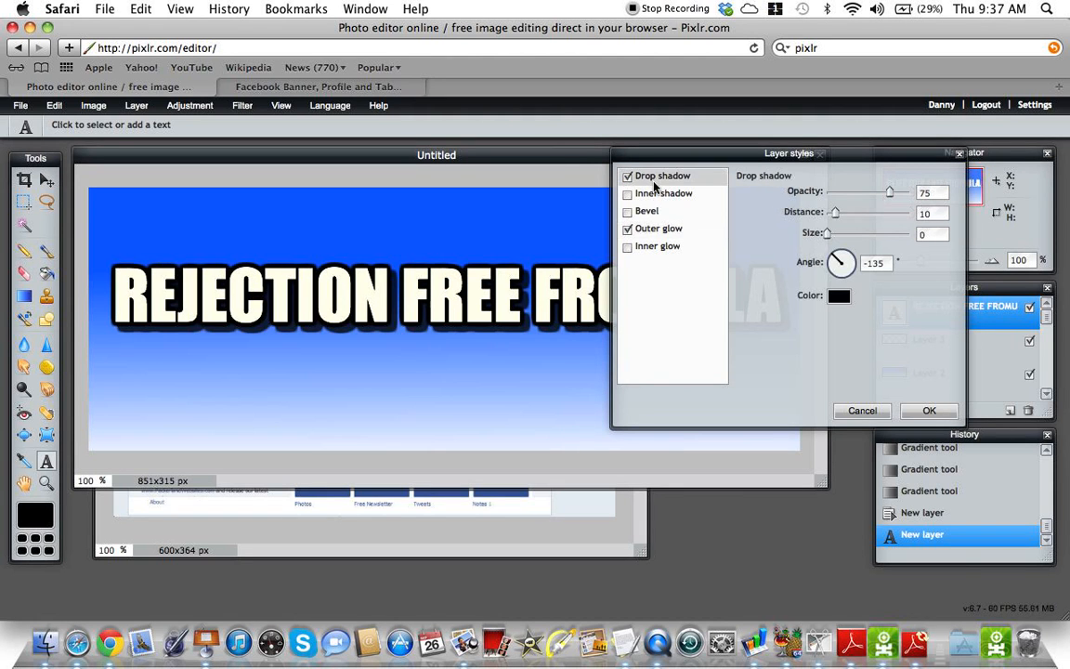
{"action": "left_click_drag", "start_coordinate": [836, 215], "coordinate": [833, 215]}
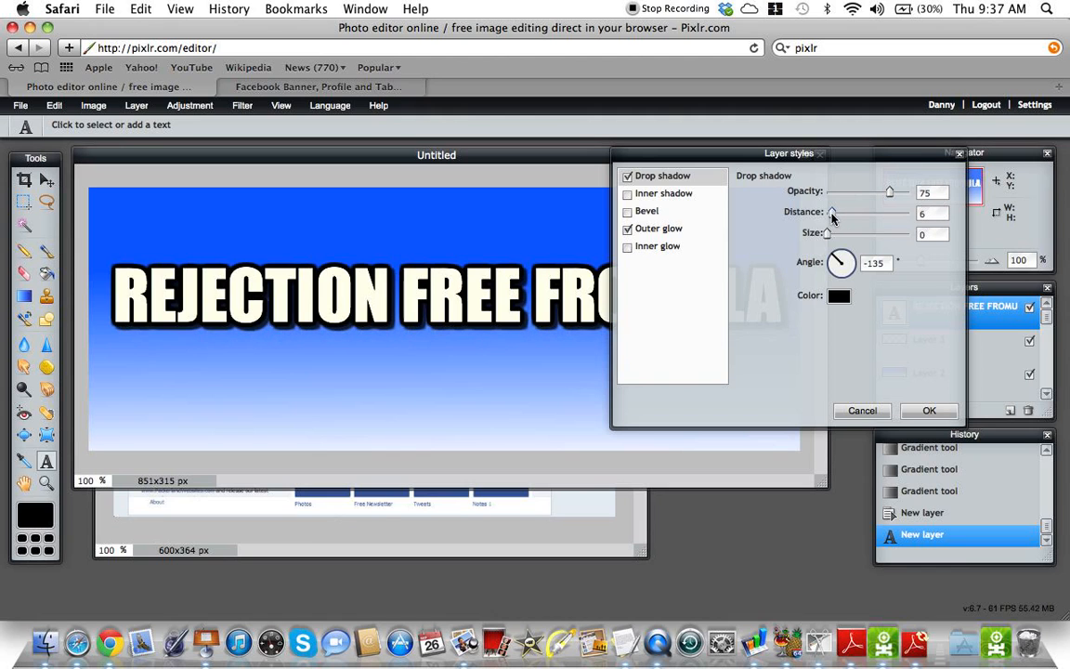
{"action": "left_click", "coordinate": [922, 409]}
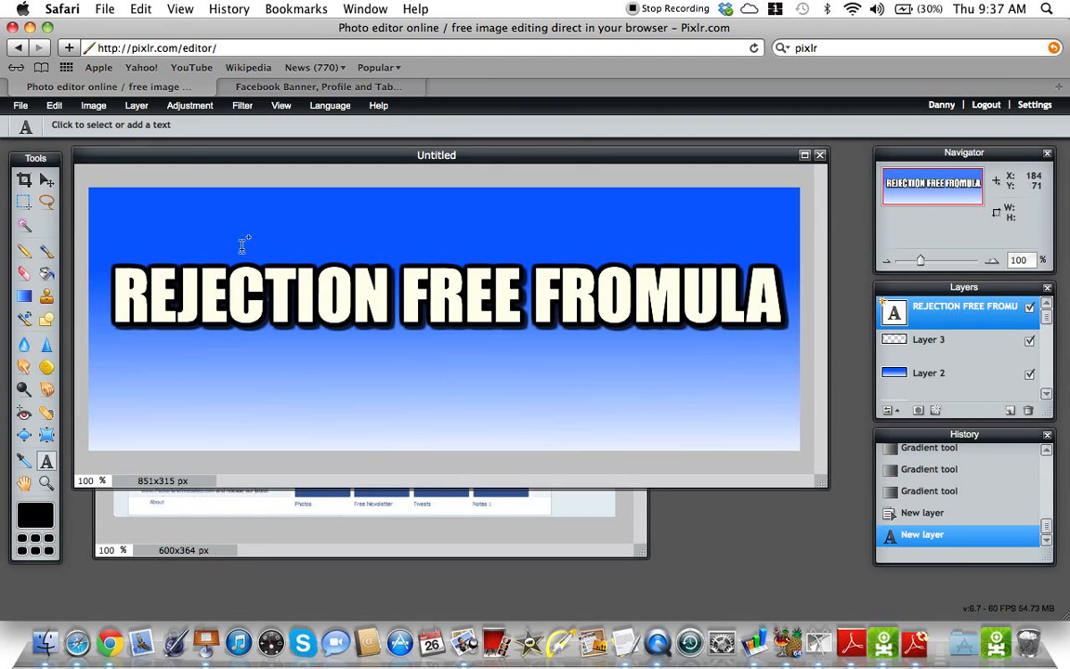
Step: Start opening an image and search the home folder's file names for the person's first name
{"action": "left_click", "coordinate": [20, 105]}
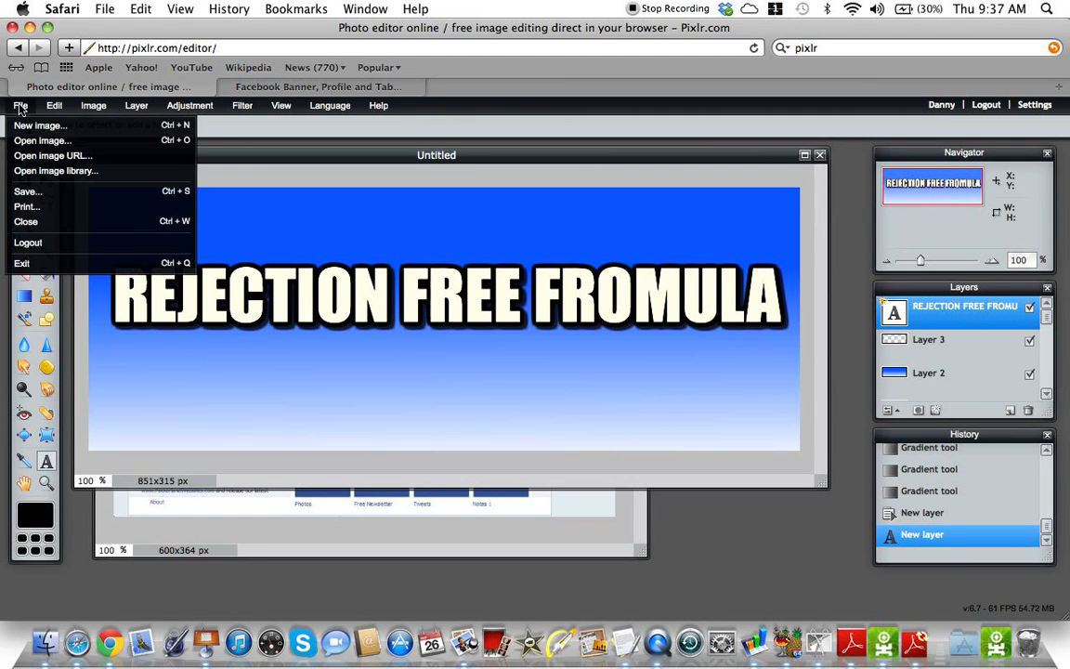
{"action": "left_click", "coordinate": [25, 140]}
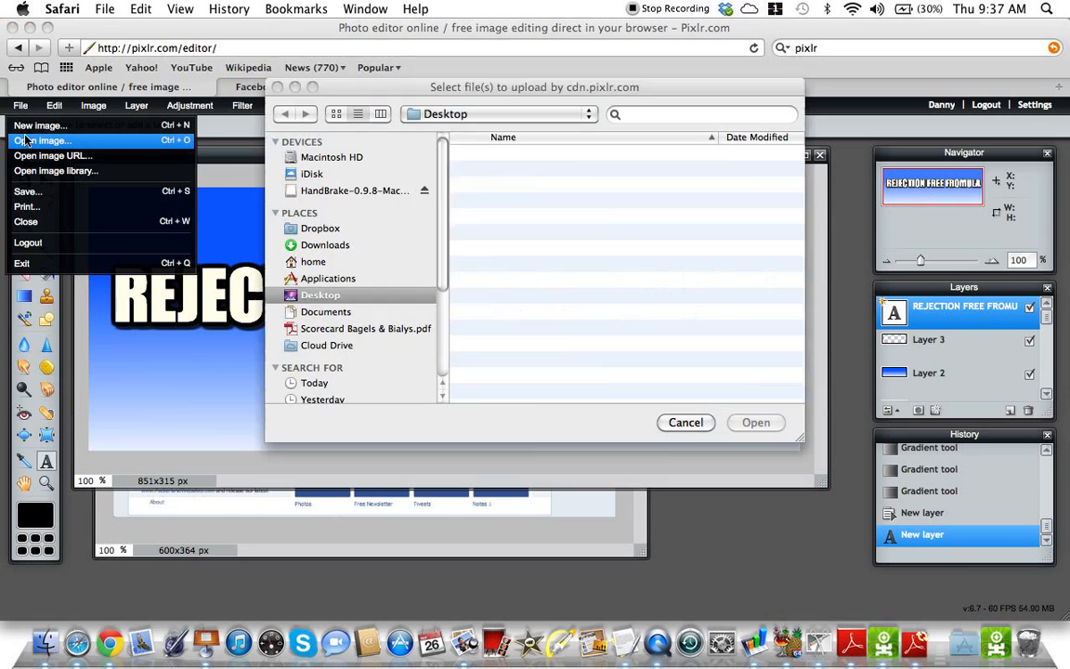
{"action": "left_click", "coordinate": [665, 113]}
{"action": "type", "text": "dann"}
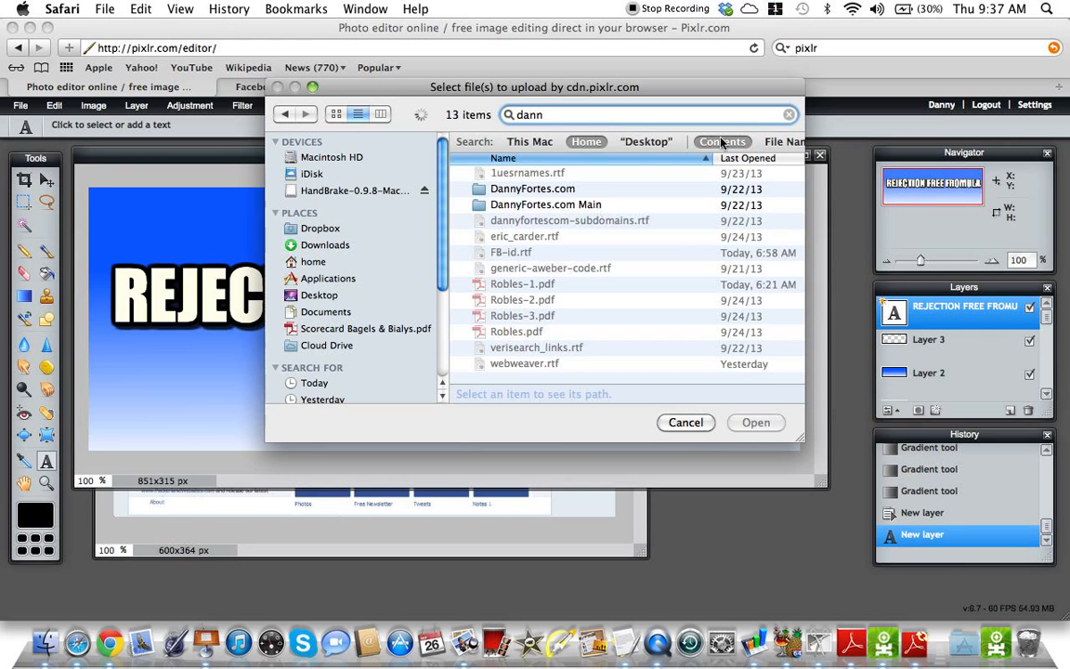
{"action": "left_click", "coordinate": [654, 141]}
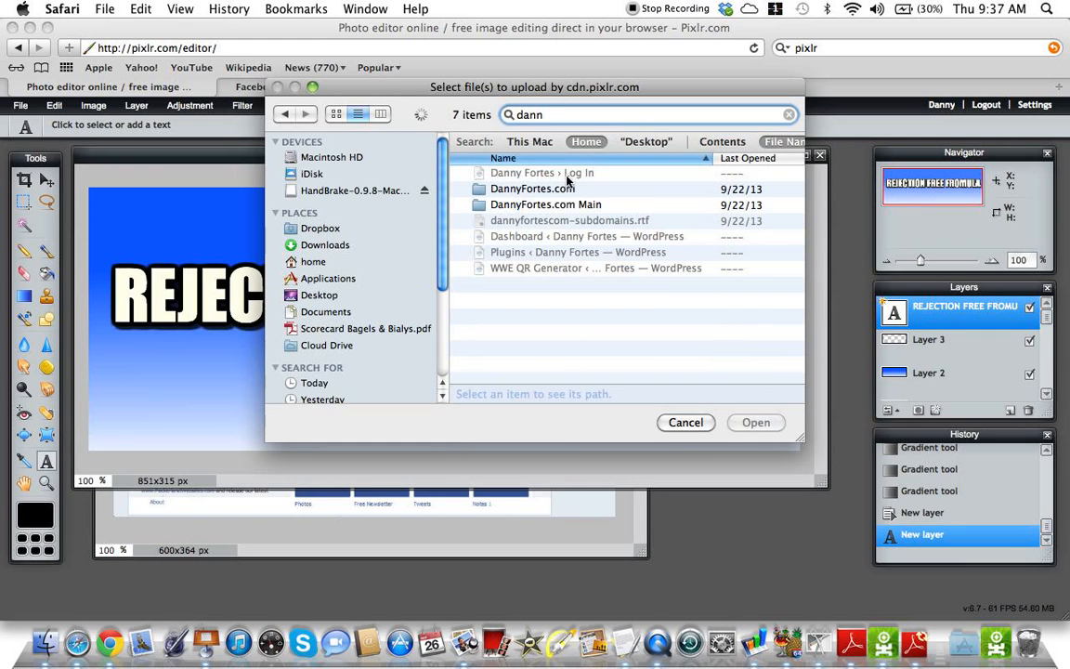
{"action": "type", "text": "y"}
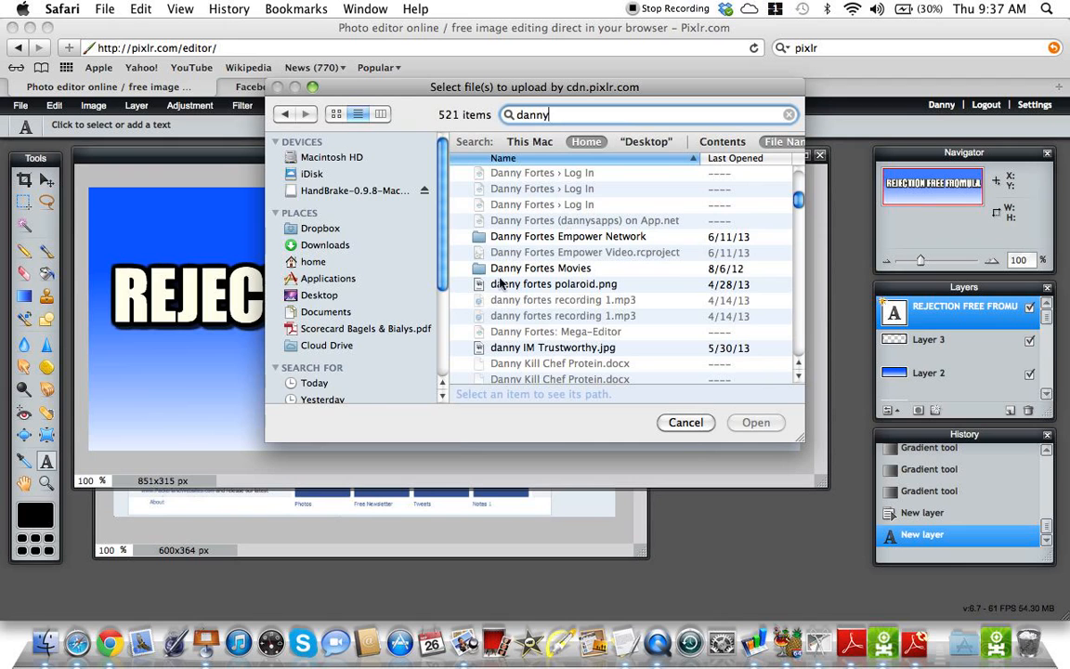
{"action": "scroll", "coordinate": [367, 385], "scroll_direction": "down", "scroll_amount": 3}
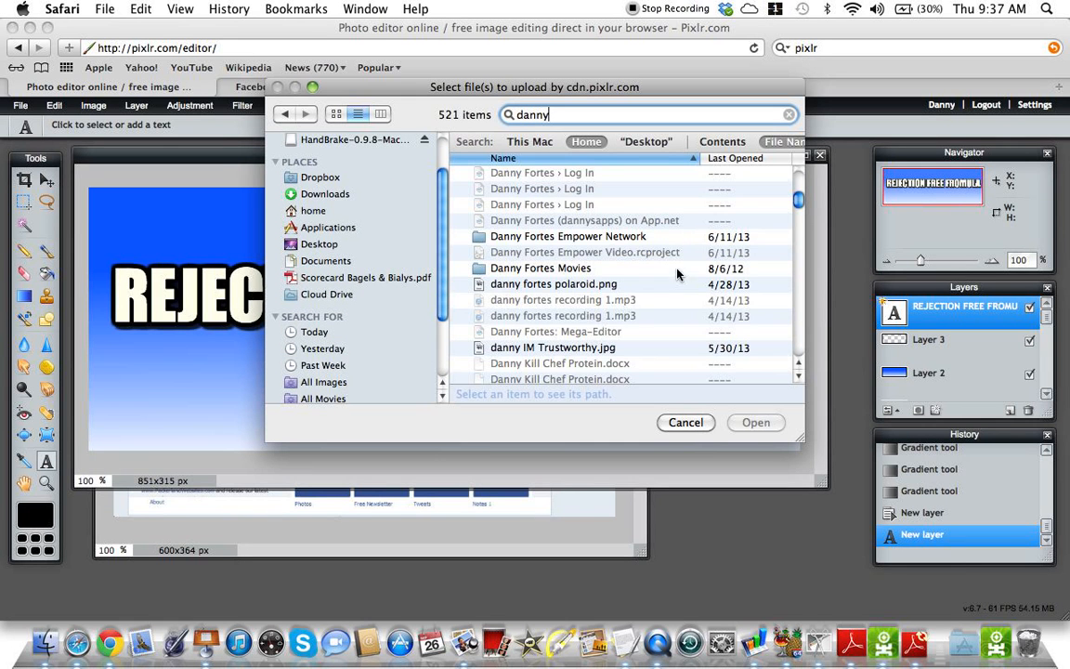
{"action": "scroll", "coordinate": [612, 247], "scroll_direction": "down", "scroll_amount": 5}
Step: Preview the banner and photo files among the search results, then close the preview and cancel opening an image
{"action": "left_click", "coordinate": [617, 246]}
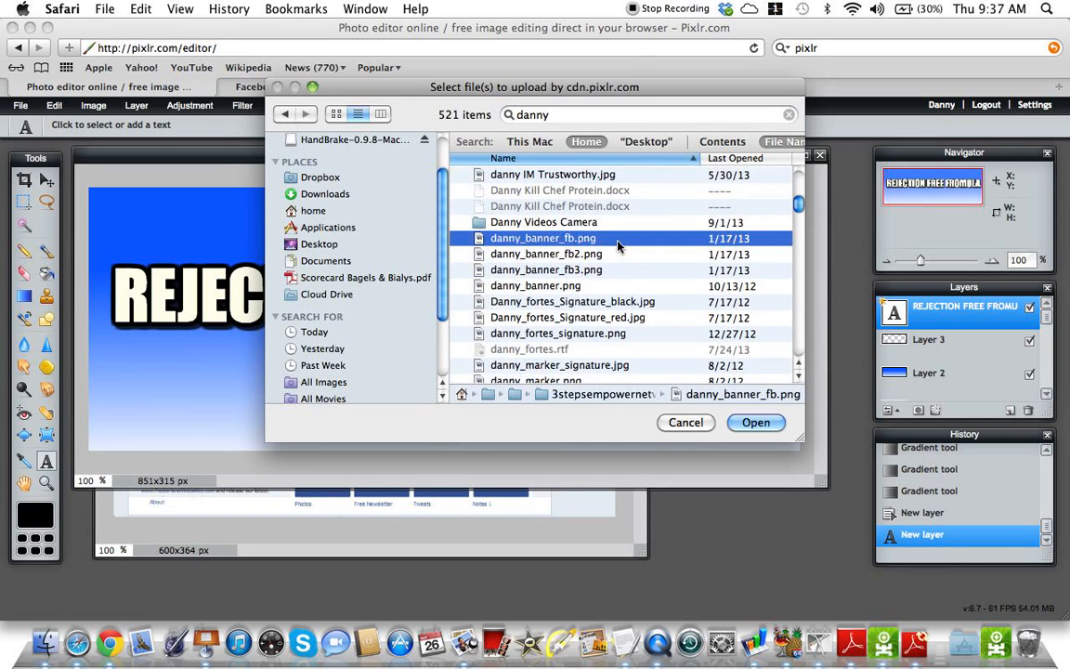
{"action": "key", "text": "space"}
{"action": "key", "text": "Down"}
{"action": "key", "text": "Down"}
{"action": "key", "text": "Down"}
{"action": "key", "text": "Down"}
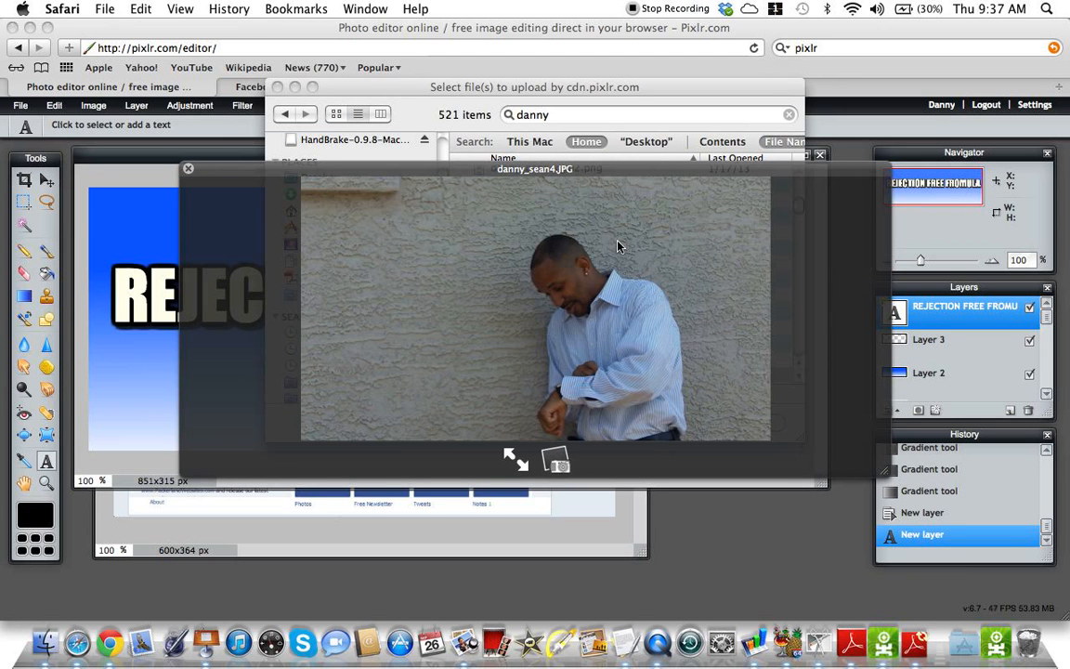
{"action": "left_click", "coordinate": [188, 170]}
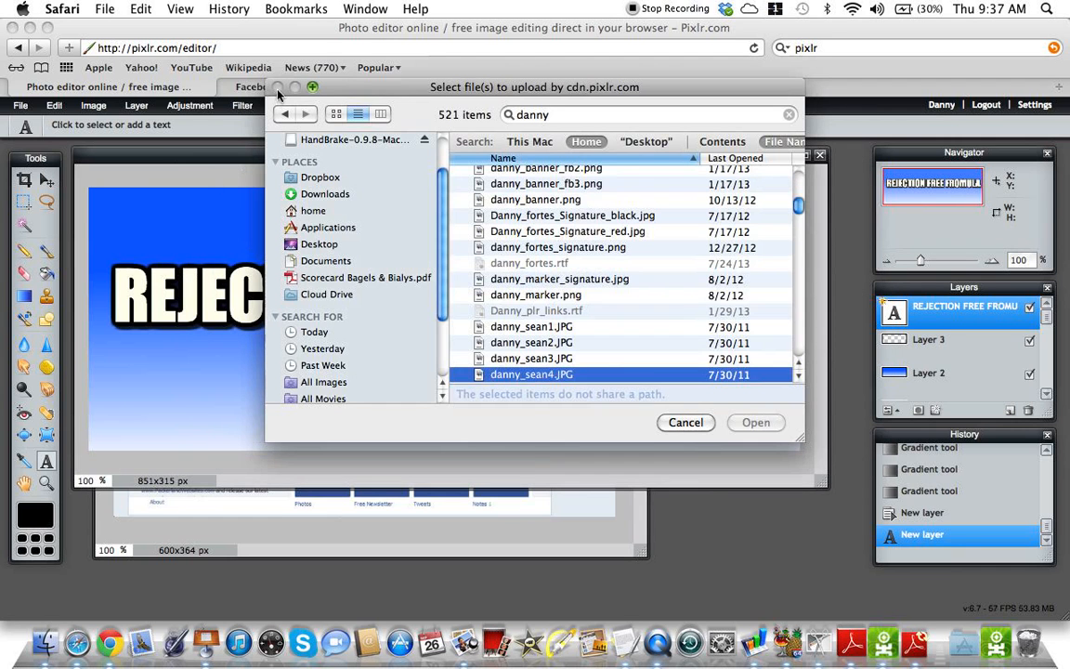
{"action": "left_click", "coordinate": [687, 423]}
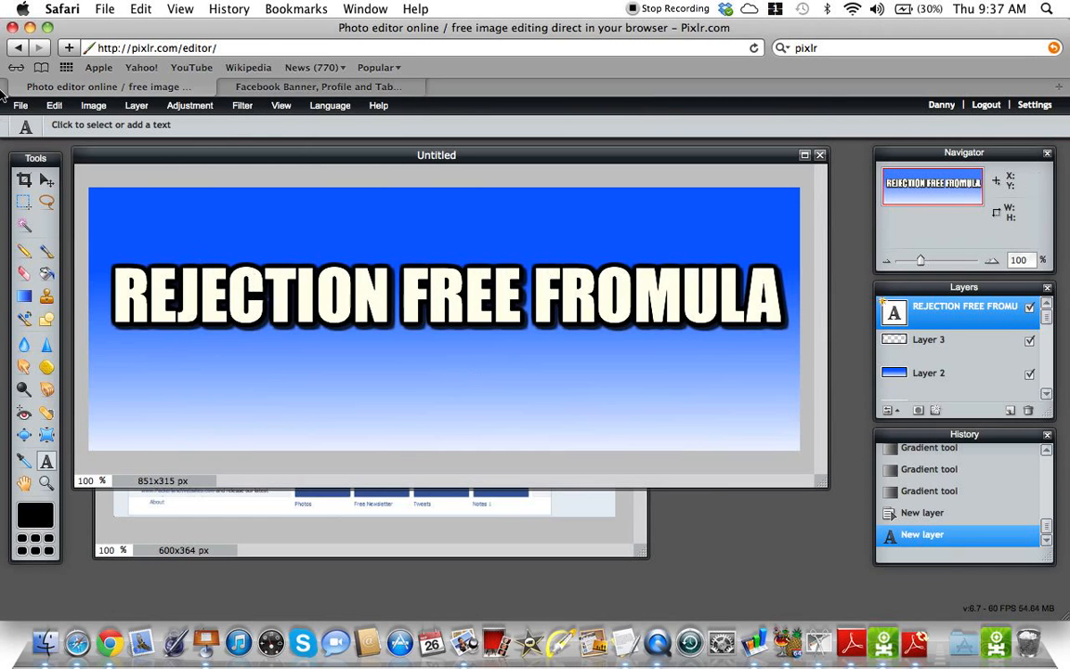
Step: Find the photo of the man in the striped shirt by searching for its file name, and open it
{"action": "left_click", "coordinate": [21, 105]}
{"action": "left_click", "coordinate": [39, 141]}
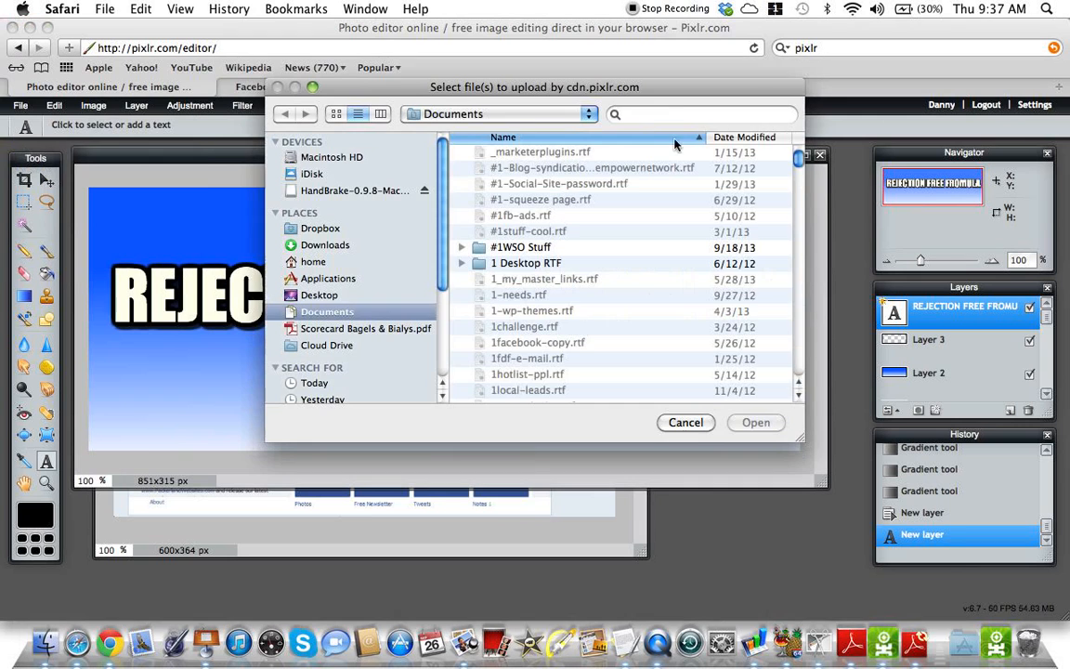
{"action": "left_click", "coordinate": [663, 114]}
{"action": "type", "text": "danny"}
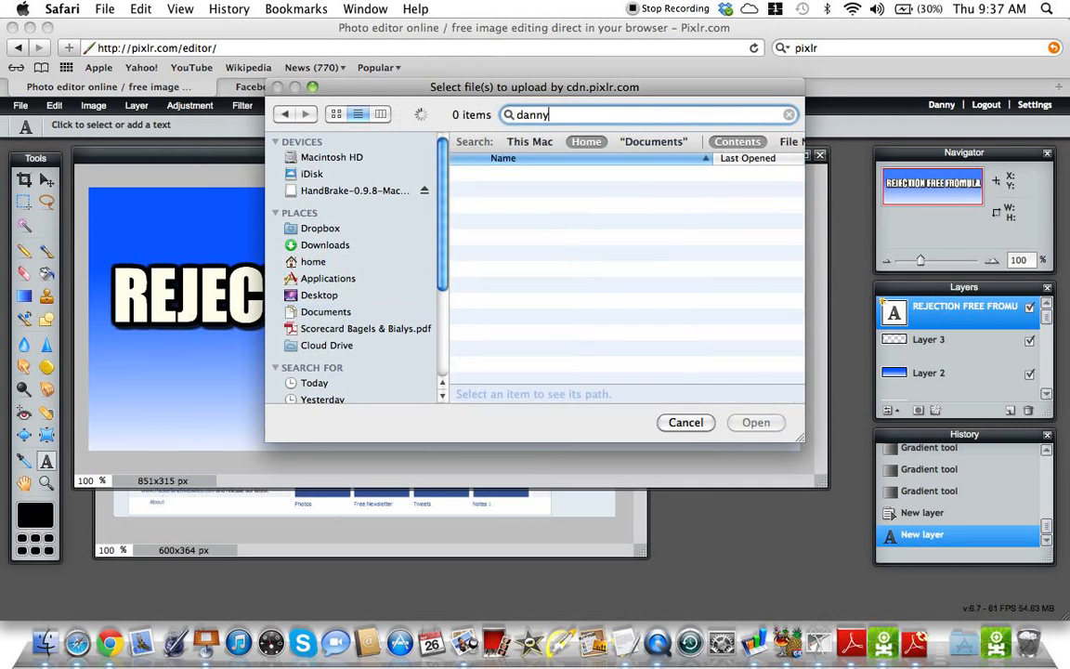
{"action": "type", "text": "-sean4"}
{"action": "left_click", "coordinate": [554, 114]}
{"action": "key", "text": "BackSpace"}
{"action": "type", "text": "_"}
{"action": "left_click", "coordinate": [546, 173]}
{"action": "left_click", "coordinate": [756, 424]}
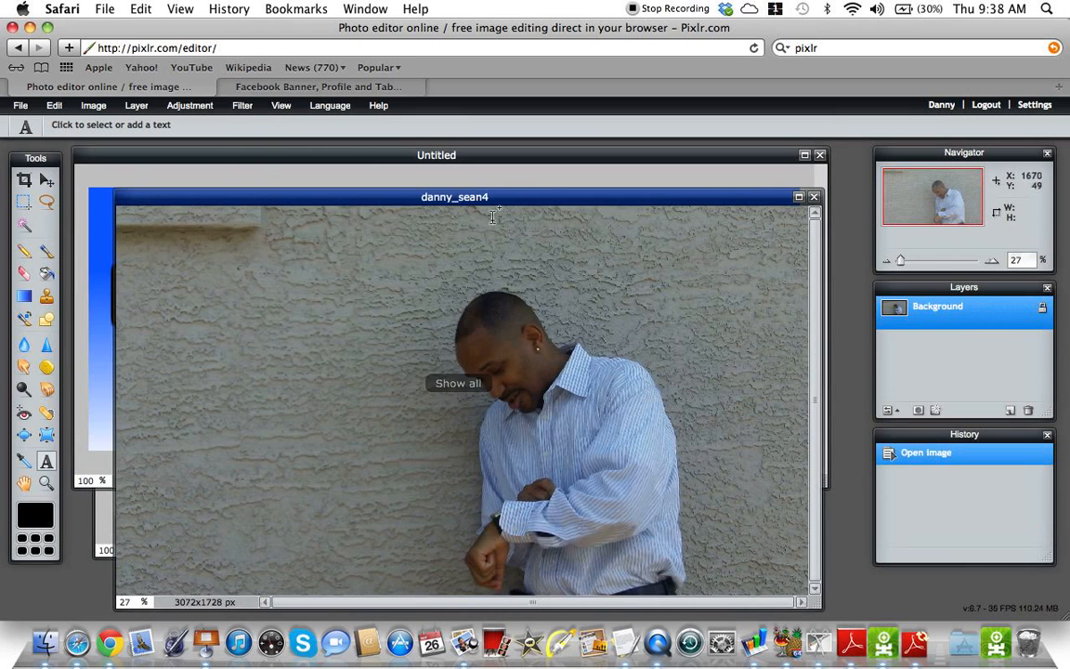
Step: Select the entire photo with the rectangular marquee, copy it, and close the photo without saving
{"action": "left_click_drag", "start_coordinate": [480, 200], "coordinate": [434, 144]}
{"action": "left_click_drag", "start_coordinate": [769, 545], "coordinate": [835, 595]}
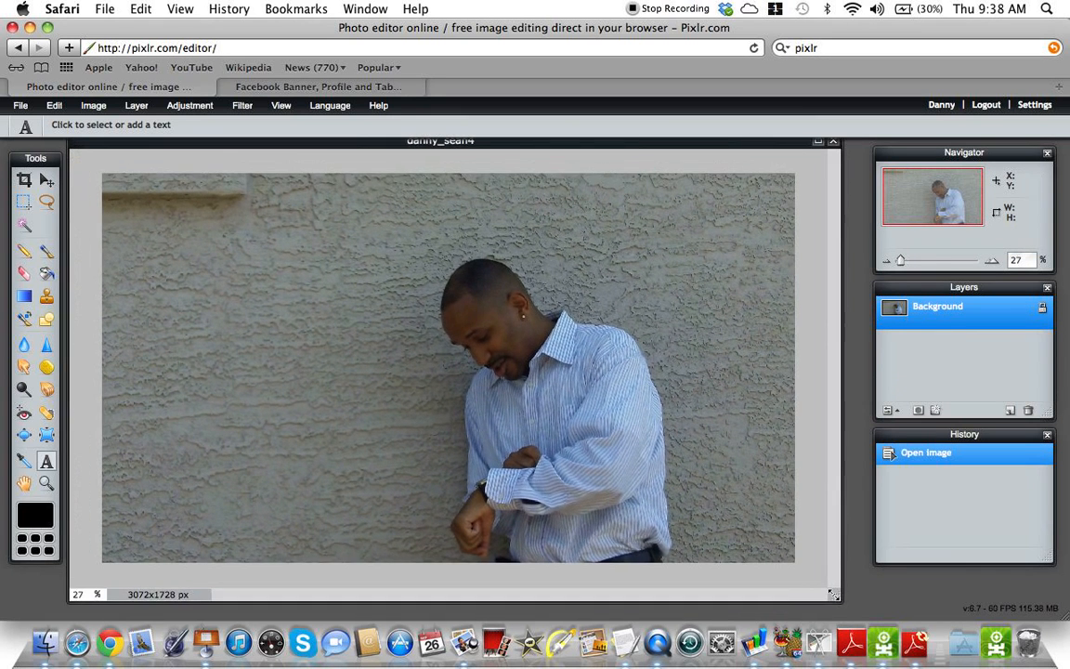
{"action": "left_click", "coordinate": [24, 200]}
{"action": "left_click_drag", "start_coordinate": [88, 160], "coordinate": [807, 575]}
{"action": "key", "text": "super+c"}
{"action": "left_click", "coordinate": [804, 528]}
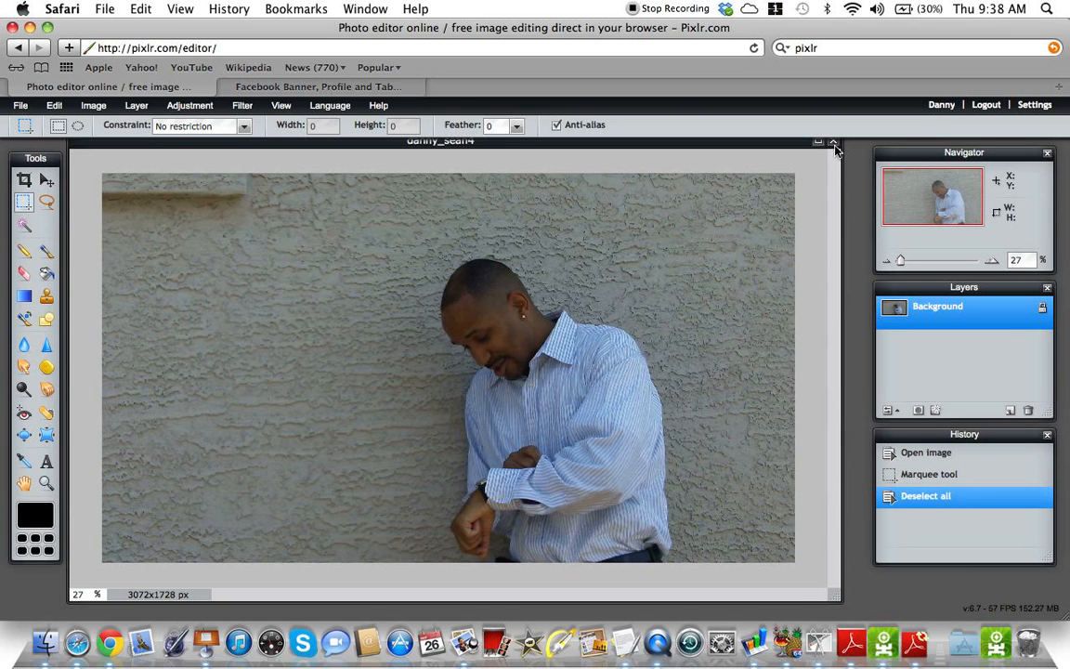
{"action": "left_click", "coordinate": [834, 144]}
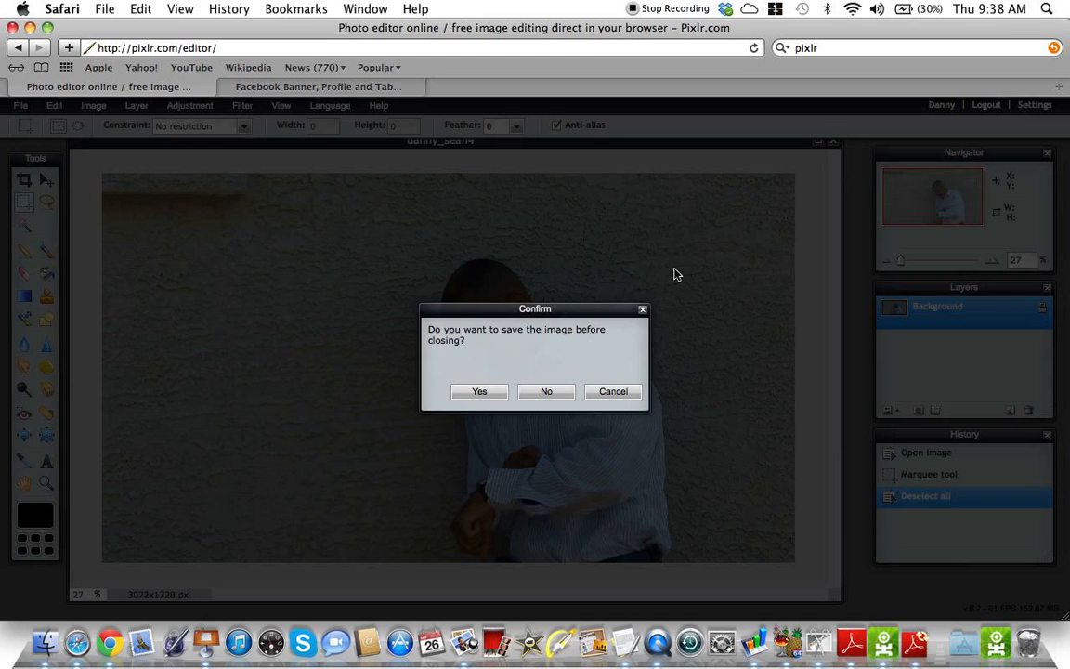
{"action": "left_click", "coordinate": [550, 390]}
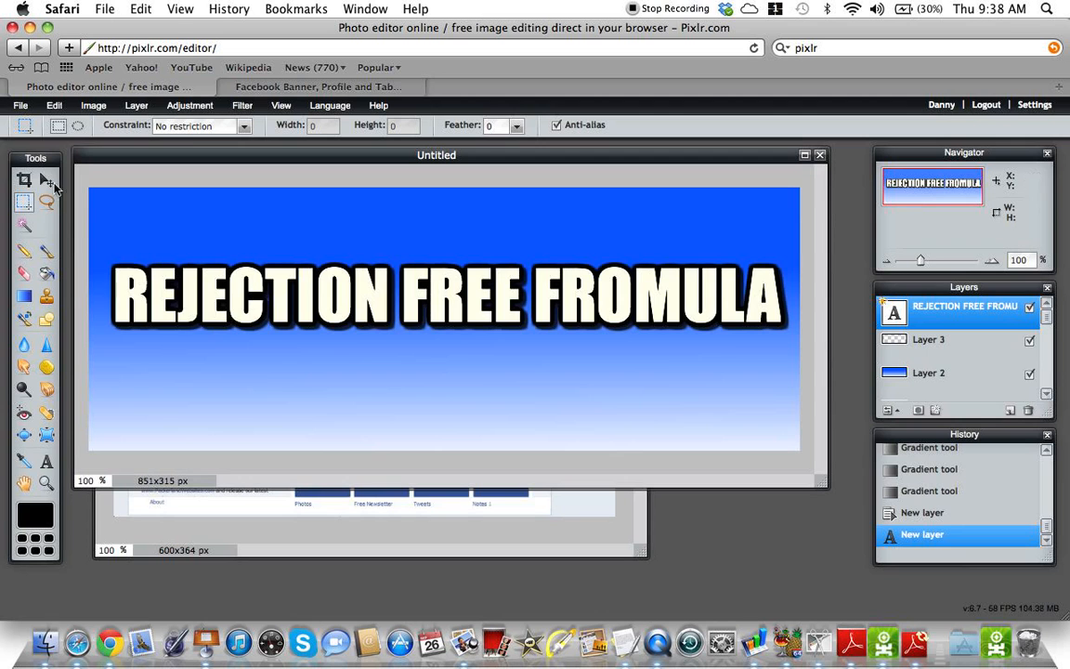
Step: Create a new transparent 3072 x 1728 pixel image and paste the copied photo into it
{"action": "left_click", "coordinate": [21, 104]}
{"action": "left_click", "coordinate": [41, 123]}
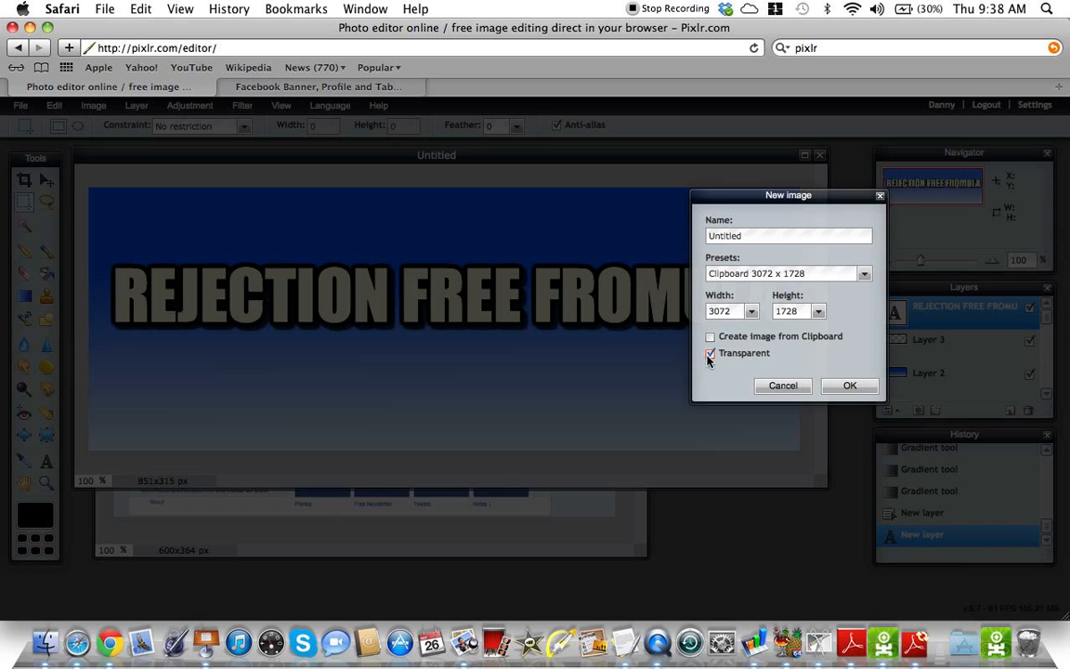
{"action": "left_click", "coordinate": [847, 385]}
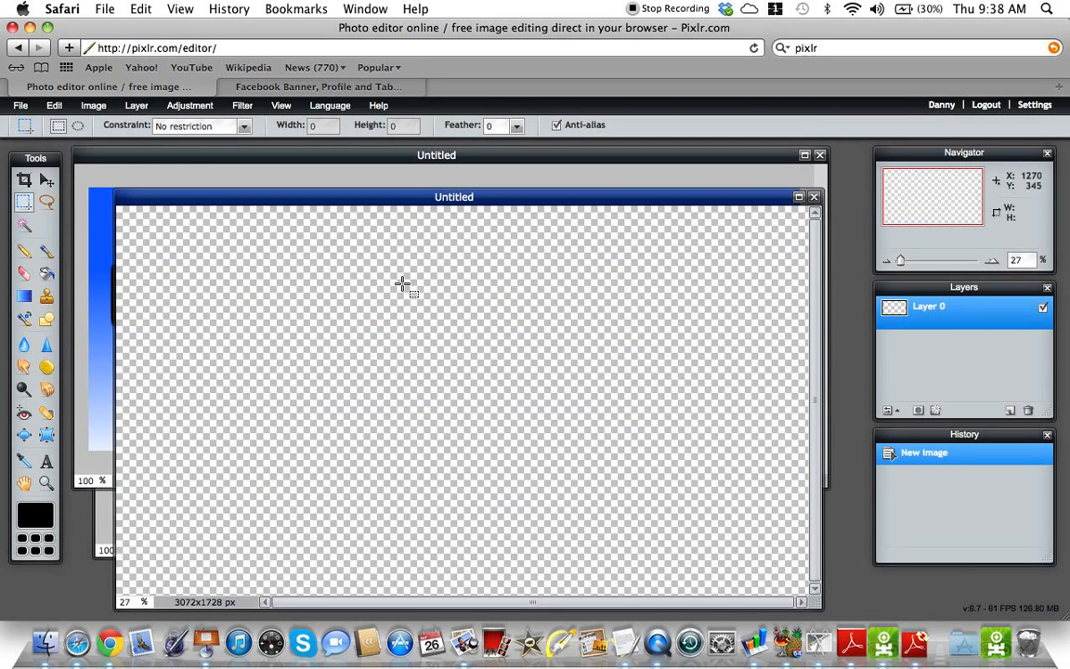
{"action": "left_click_drag", "start_coordinate": [378, 197], "coordinate": [363, 166]}
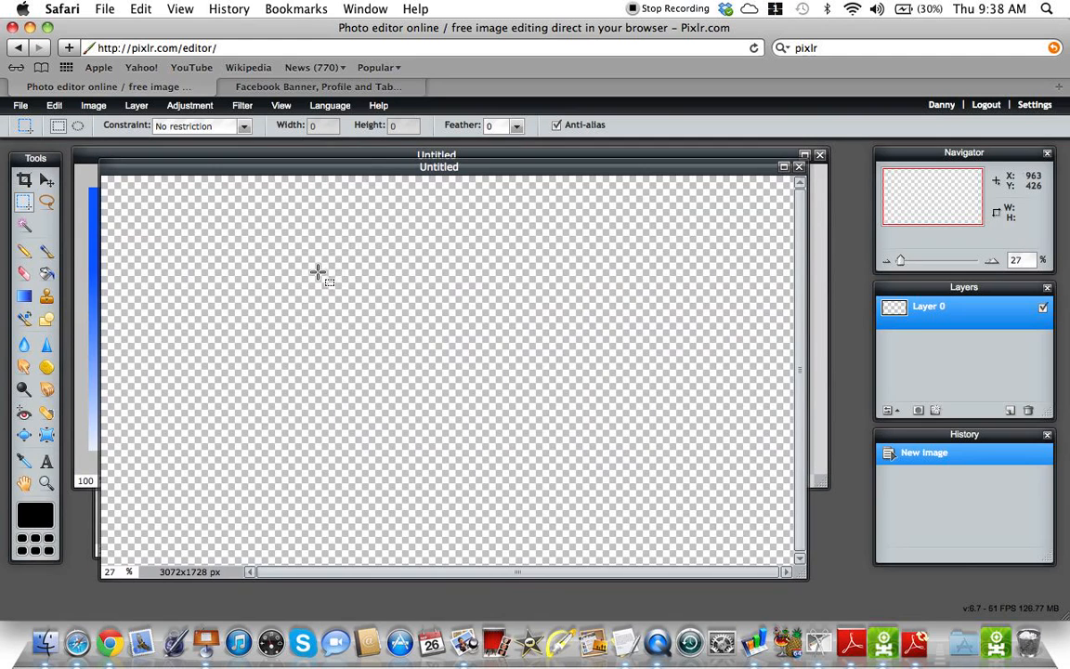
{"action": "key", "text": "super+v"}
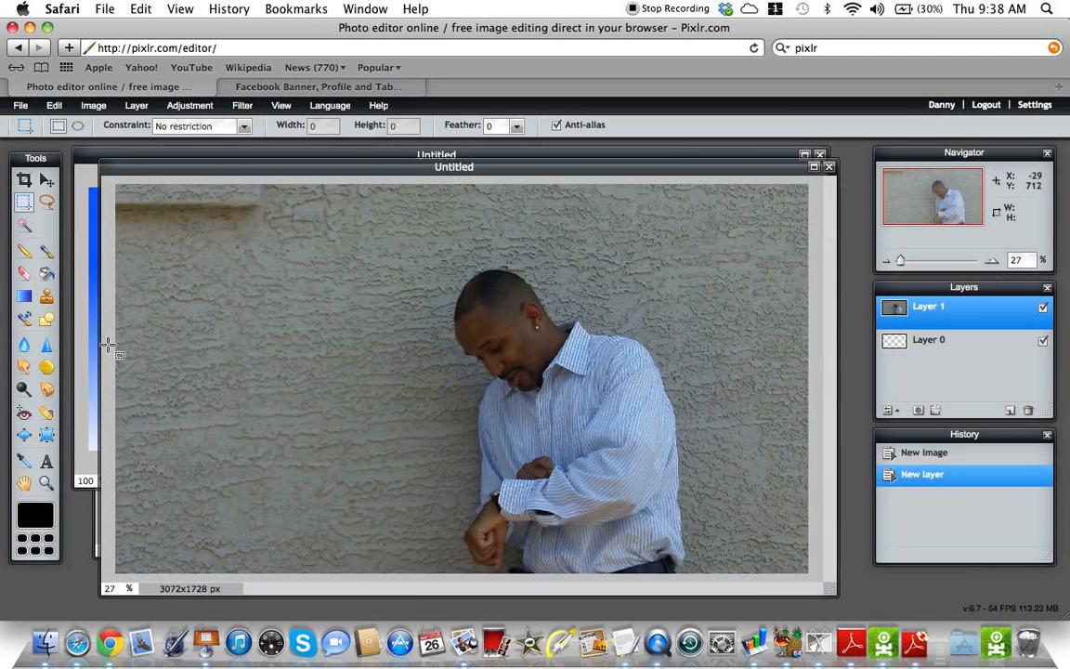
Step: Select the wall area in front of the man's face and chest with the Wand tool and delete it
{"action": "left_click", "coordinate": [24, 226]}
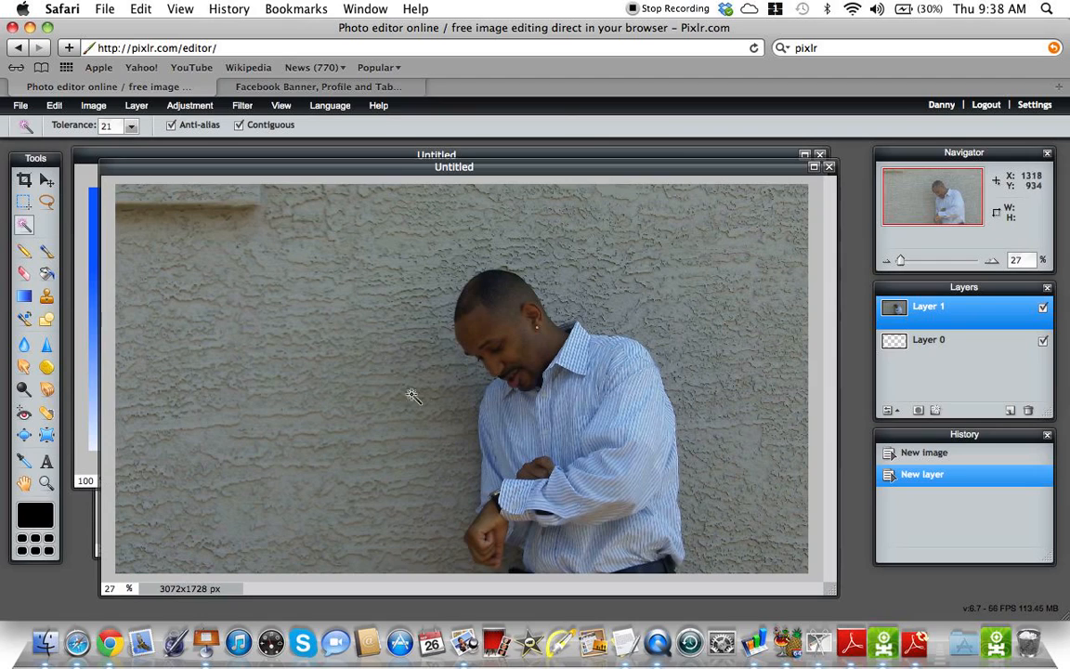
{"action": "left_click", "coordinate": [446, 409]}
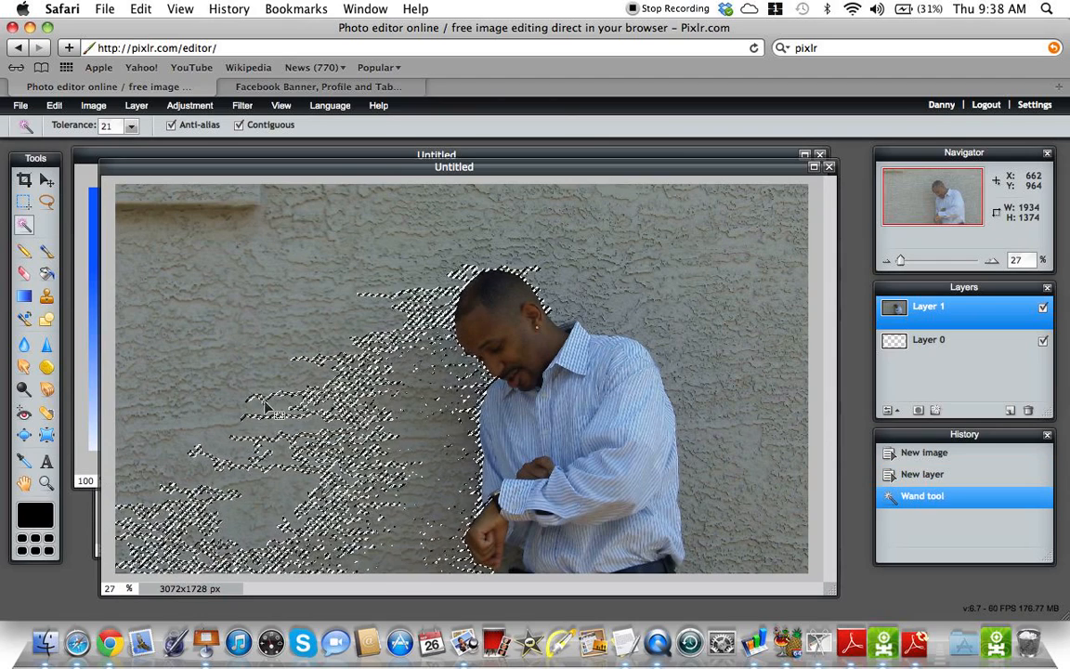
{"action": "key", "text": "Delete"}
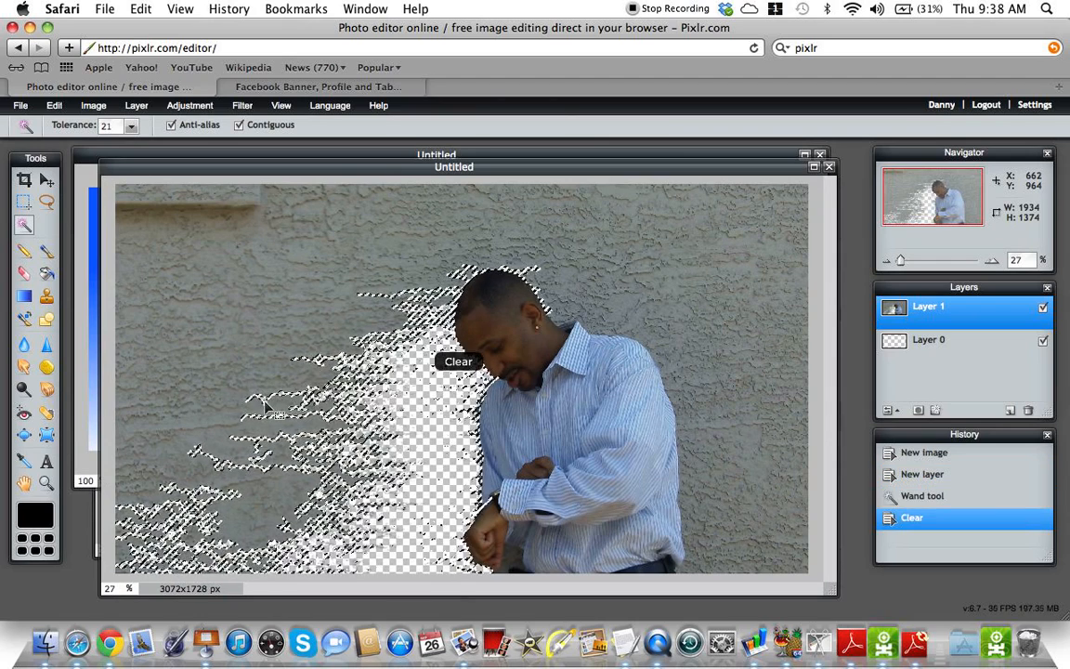
{"action": "left_click", "coordinate": [655, 257]}
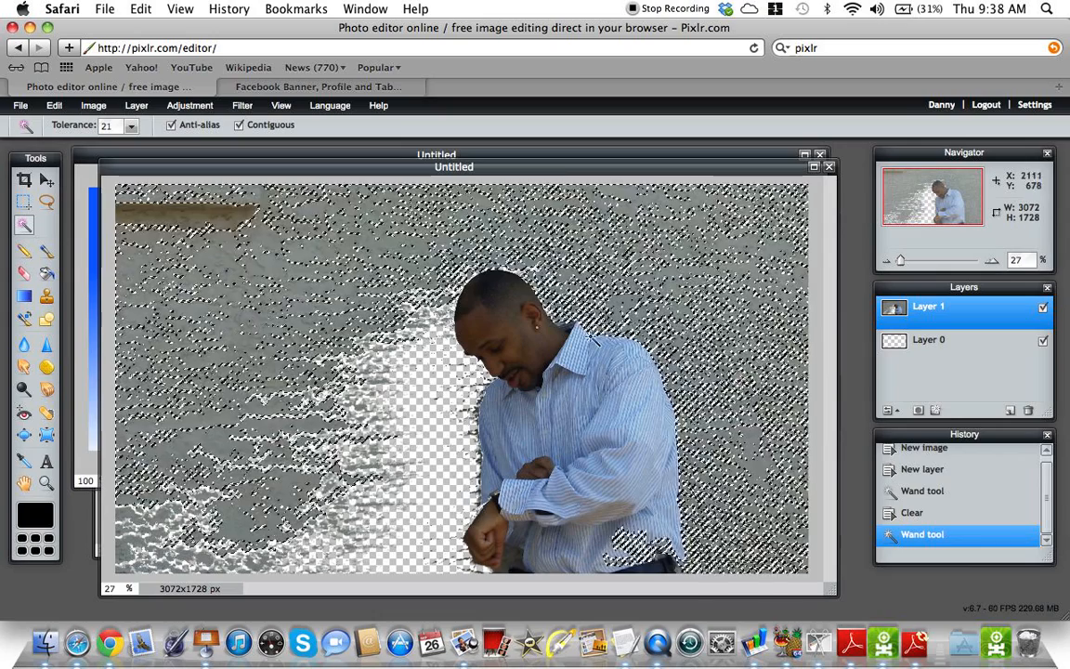
{"action": "left_click", "coordinate": [810, 439]}
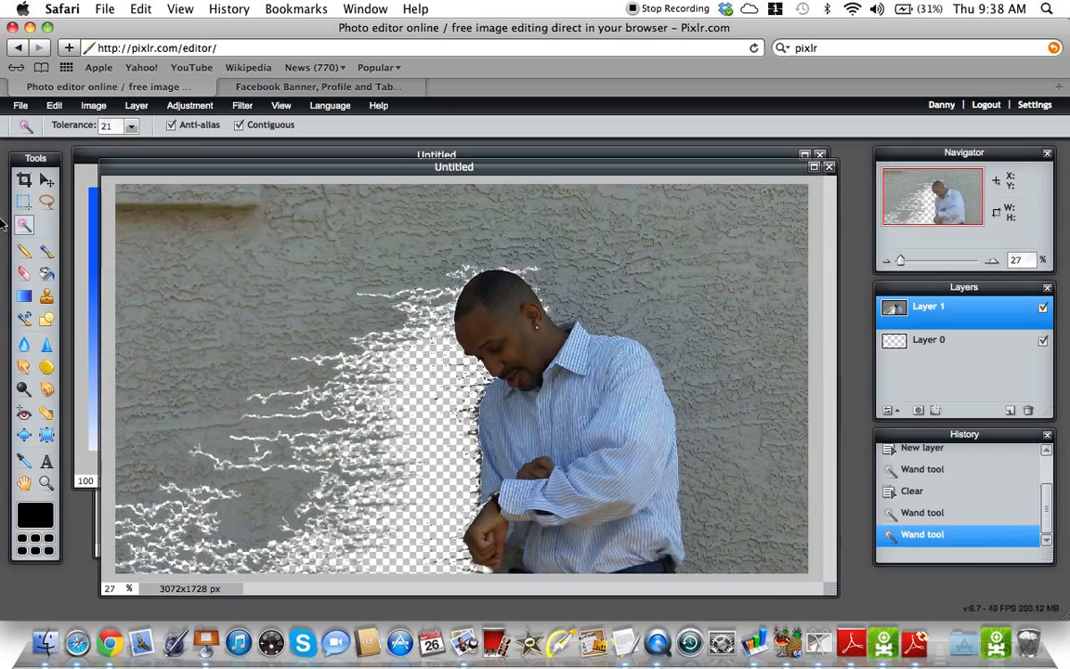
Step: Erase the wall behind the man's head and back using the Eraser with the hard round 200 brush
{"action": "left_click", "coordinate": [24, 273]}
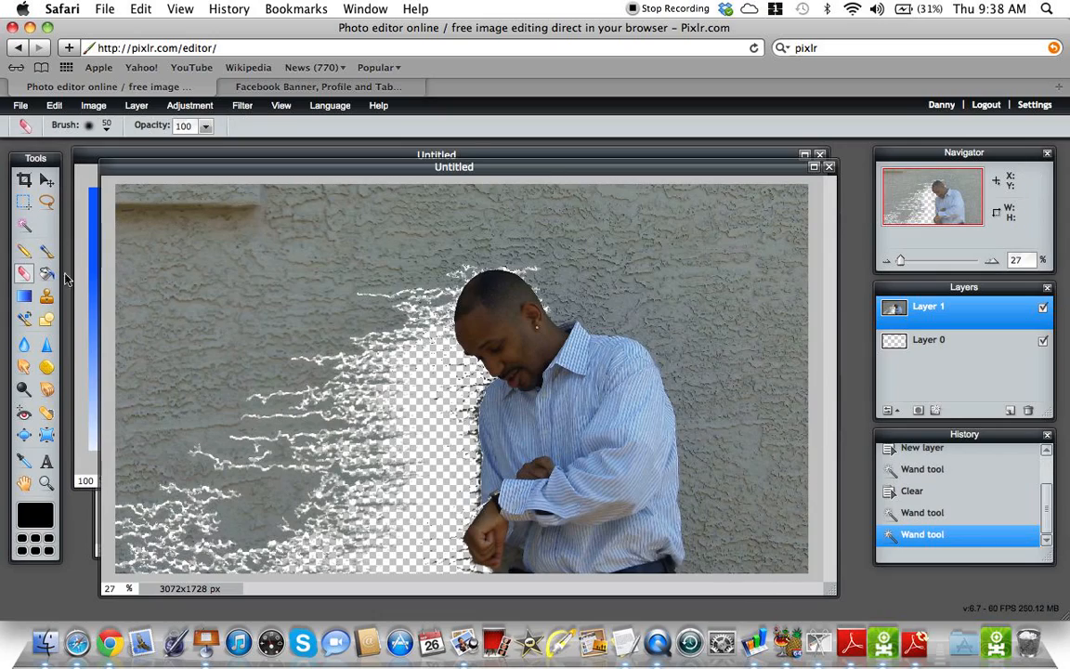
{"action": "left_click", "coordinate": [106, 131]}
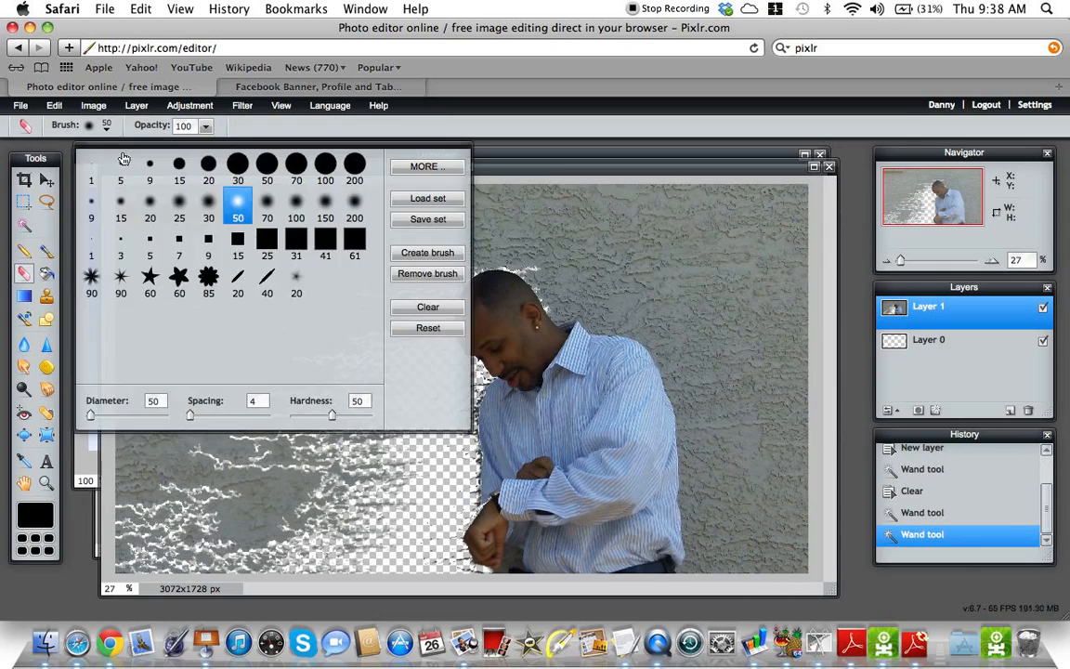
{"action": "left_click", "coordinate": [352, 169]}
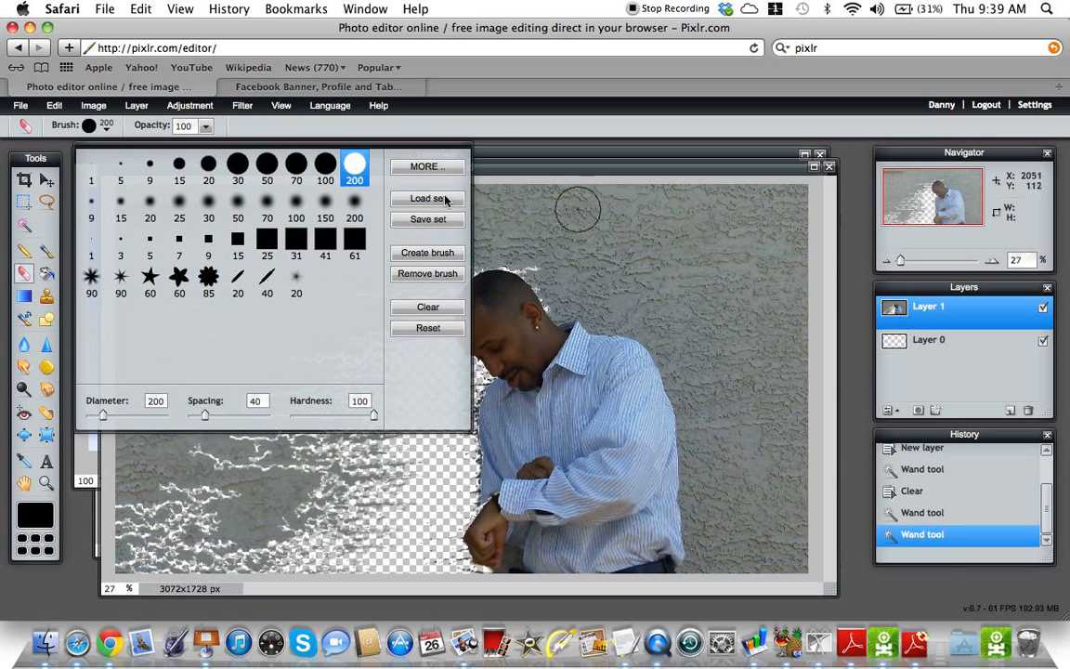
{"action": "left_click", "coordinate": [714, 251]}
{"action": "mouse_move", "coordinate": [692, 190]}
{"action": "left_mouse_down"}
{"action": "mouse_move", "coordinate": [578, 246]}
{"action": "mouse_move", "coordinate": [616, 193]}
{"action": "mouse_move", "coordinate": [719, 184]}
{"action": "mouse_move", "coordinate": [610, 193]}
{"action": "mouse_move", "coordinate": [586, 210]}
{"action": "mouse_move", "coordinate": [817, 221]}
{"action": "mouse_move", "coordinate": [808, 200]}
{"action": "mouse_move", "coordinate": [801, 192]}
{"action": "mouse_move", "coordinate": [804, 393]}
{"action": "mouse_move", "coordinate": [782, 530]}
{"action": "mouse_move", "coordinate": [794, 557]}
{"action": "mouse_move", "coordinate": [712, 564]}
{"action": "mouse_move", "coordinate": [703, 420]}
{"action": "mouse_move", "coordinate": [677, 341]}
{"action": "mouse_move", "coordinate": [643, 306]}
{"action": "mouse_move", "coordinate": [570, 281]}
{"action": "mouse_move", "coordinate": [492, 199]}
{"action": "mouse_move", "coordinate": [576, 209]}
{"action": "mouse_move", "coordinate": [602, 243]}
{"action": "mouse_move", "coordinate": [676, 290]}
{"action": "mouse_move", "coordinate": [743, 442]}
{"action": "mouse_move", "coordinate": [748, 527]}
{"action": "mouse_move", "coordinate": [773, 324]}
{"action": "mouse_move", "coordinate": [766, 231]}
{"action": "mouse_move", "coordinate": [711, 292]}
{"action": "mouse_move", "coordinate": [747, 360]}
{"action": "mouse_move", "coordinate": [735, 231]}
{"action": "mouse_move", "coordinate": [622, 254]}
{"action": "mouse_move", "coordinate": [693, 262]}
{"action": "left_mouse_up"}
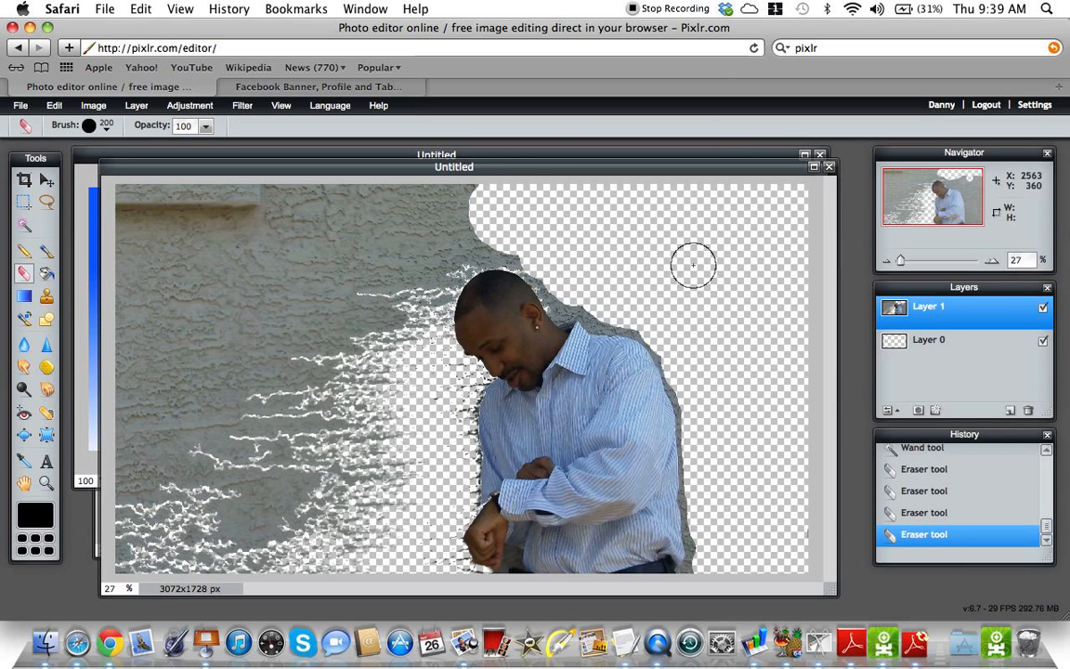
Step: Erase the large wall area above and in front of the man, including the ledge in the corner
{"action": "mouse_move", "coordinate": [489, 176]}
{"action": "left_mouse_down"}
{"action": "mouse_move", "coordinate": [382, 202]}
{"action": "mouse_move", "coordinate": [262, 184]}
{"action": "mouse_move", "coordinate": [119, 195]}
{"action": "mouse_move", "coordinate": [129, 306]}
{"action": "mouse_move", "coordinate": [114, 552]}
{"action": "mouse_move", "coordinate": [364, 572]}
{"action": "mouse_move", "coordinate": [362, 450]}
{"action": "mouse_move", "coordinate": [380, 295]}
{"action": "mouse_move", "coordinate": [455, 215]}
{"action": "mouse_move", "coordinate": [476, 217]}
{"action": "mouse_move", "coordinate": [115, 219]}
{"action": "mouse_move", "coordinate": [266, 269]}
{"action": "mouse_move", "coordinate": [366, 246]}
{"action": "left_mouse_up"}
{"action": "mouse_move", "coordinate": [365, 229]}
{"action": "left_mouse_down"}
{"action": "mouse_move", "coordinate": [258, 235]}
{"action": "mouse_move", "coordinate": [99, 277]}
{"action": "mouse_move", "coordinate": [317, 299]}
{"action": "mouse_move", "coordinate": [361, 274]}
{"action": "mouse_move", "coordinate": [278, 496]}
{"action": "mouse_move", "coordinate": [283, 519]}
{"action": "mouse_move", "coordinate": [321, 549]}
{"action": "mouse_move", "coordinate": [323, 477]}
{"action": "mouse_move", "coordinate": [352, 385]}
{"action": "left_mouse_up"}
{"action": "mouse_move", "coordinate": [353, 336]}
{"action": "left_mouse_down"}
{"action": "mouse_move", "coordinate": [259, 332]}
{"action": "mouse_move", "coordinate": [248, 354]}
{"action": "mouse_move", "coordinate": [235, 545]}
{"action": "mouse_move", "coordinate": [289, 496]}
{"action": "mouse_move", "coordinate": [291, 334]}
{"action": "mouse_move", "coordinate": [232, 431]}
{"action": "mouse_move", "coordinate": [224, 315]}
{"action": "mouse_move", "coordinate": [153, 348]}
{"action": "mouse_move", "coordinate": [131, 341]}
{"action": "mouse_move", "coordinate": [143, 324]}
{"action": "mouse_move", "coordinate": [161, 318]}
{"action": "mouse_move", "coordinate": [181, 350]}
{"action": "mouse_move", "coordinate": [205, 493]}
{"action": "mouse_move", "coordinate": [222, 502]}
{"action": "mouse_move", "coordinate": [234, 430]}
{"action": "left_mouse_up"}
{"action": "mouse_move", "coordinate": [152, 391]}
{"action": "left_mouse_down"}
{"action": "mouse_move", "coordinate": [152, 512]}
{"action": "mouse_move", "coordinate": [221, 520]}
{"action": "left_mouse_up"}
{"action": "mouse_move", "coordinate": [158, 455]}
{"action": "left_mouse_down"}
{"action": "mouse_move", "coordinate": [187, 503]}
{"action": "mouse_move", "coordinate": [143, 334]}
{"action": "left_mouse_up"}
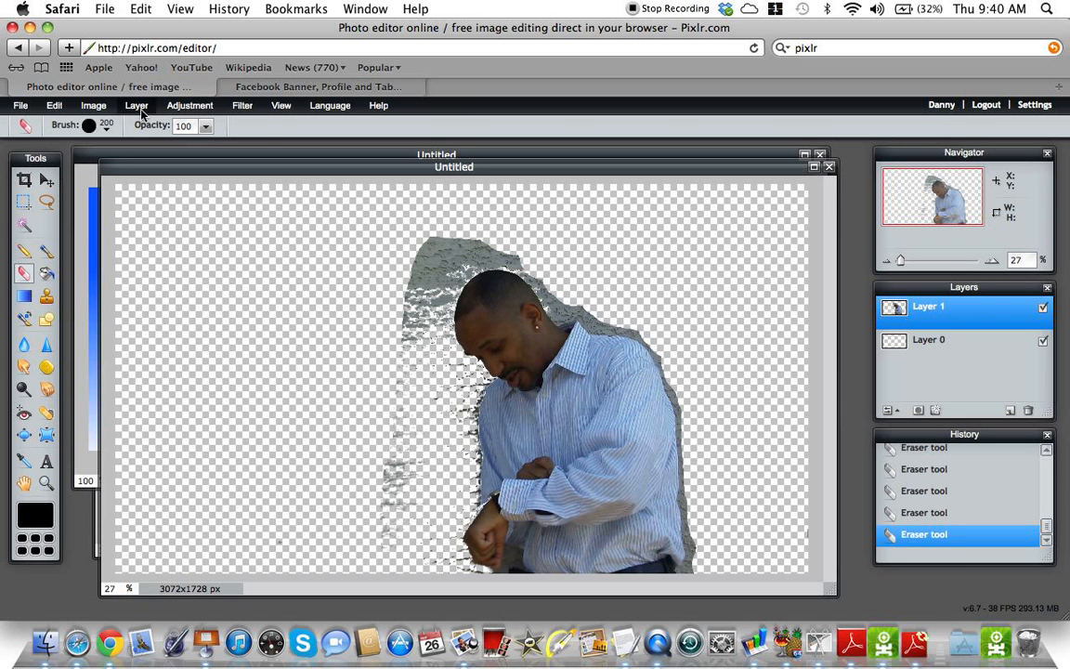
Step: Resize the cutout image to 1000 pixels wide with its proportions constrained
{"action": "left_click", "coordinate": [94, 105]}
{"action": "left_click", "coordinate": [88, 115]}
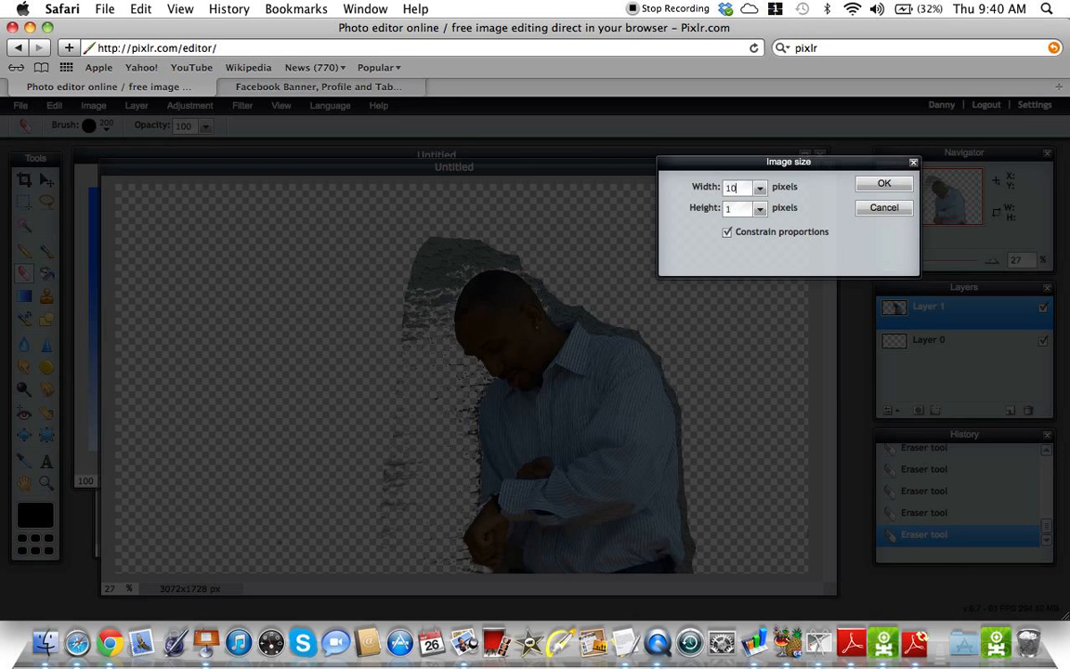
{"action": "type", "text": "1000"}
{"action": "left_click", "coordinate": [881, 185]}
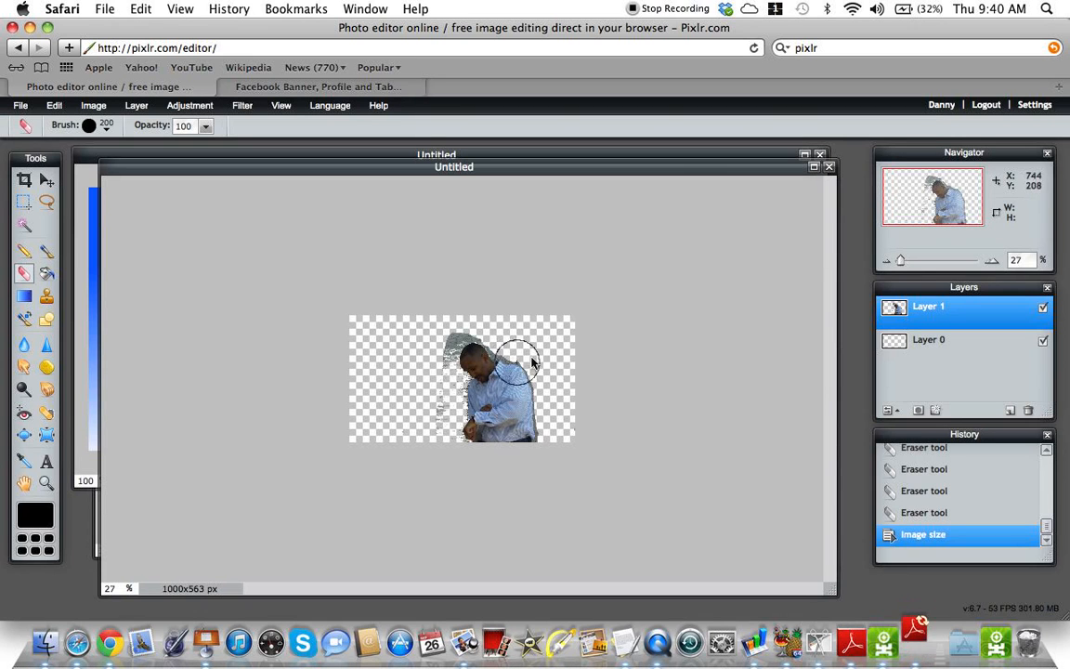
Step: Erase more wall remnants around the man's outline, switching the Eraser to the hard round 50 brush for closer trimming
{"action": "left_click_drag", "start_coordinate": [899, 264], "coordinate": [913, 264]}
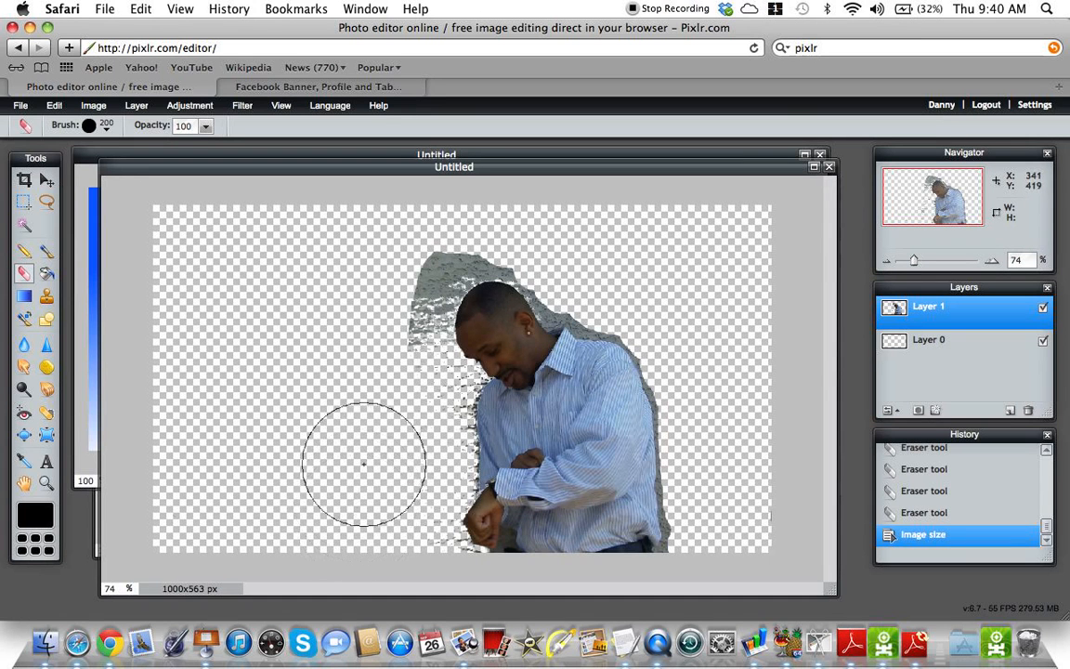
{"action": "mouse_move", "coordinate": [381, 287]}
{"action": "left_mouse_down"}
{"action": "mouse_move", "coordinate": [409, 225]}
{"action": "mouse_move", "coordinate": [434, 213]}
{"action": "mouse_move", "coordinate": [336, 198]}
{"action": "left_mouse_up"}
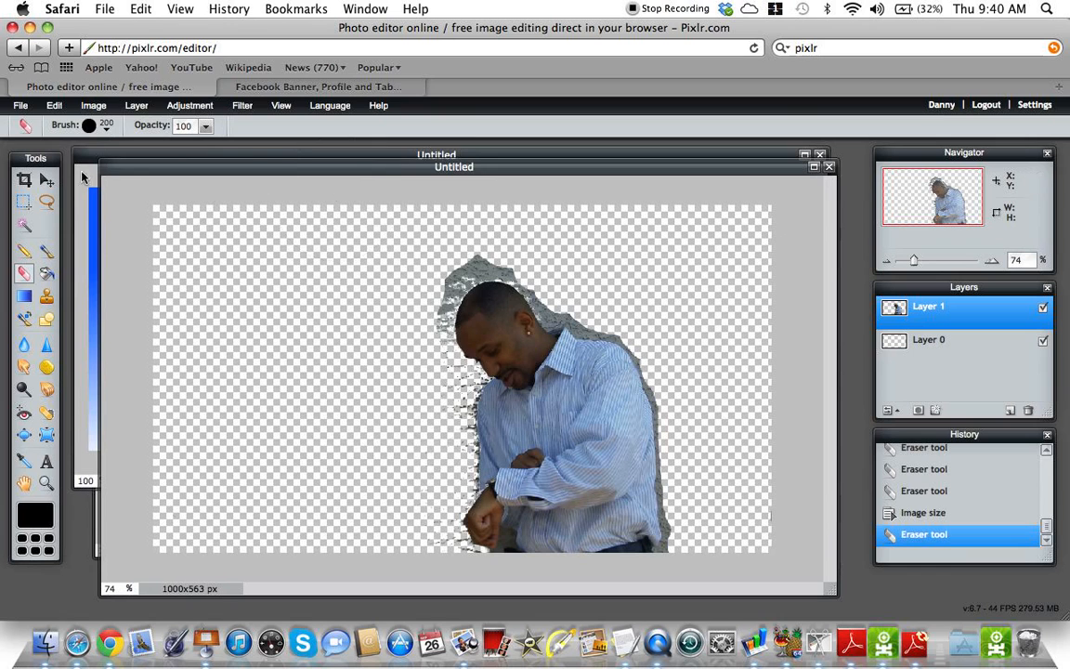
{"action": "left_click", "coordinate": [107, 124]}
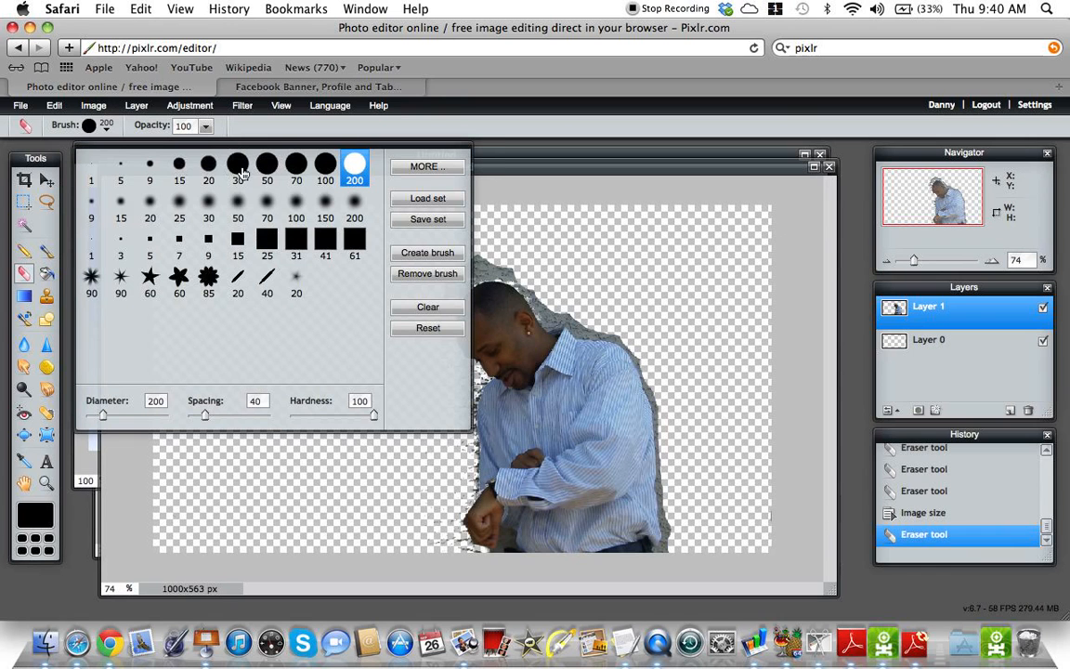
{"action": "left_click", "coordinate": [204, 169]}
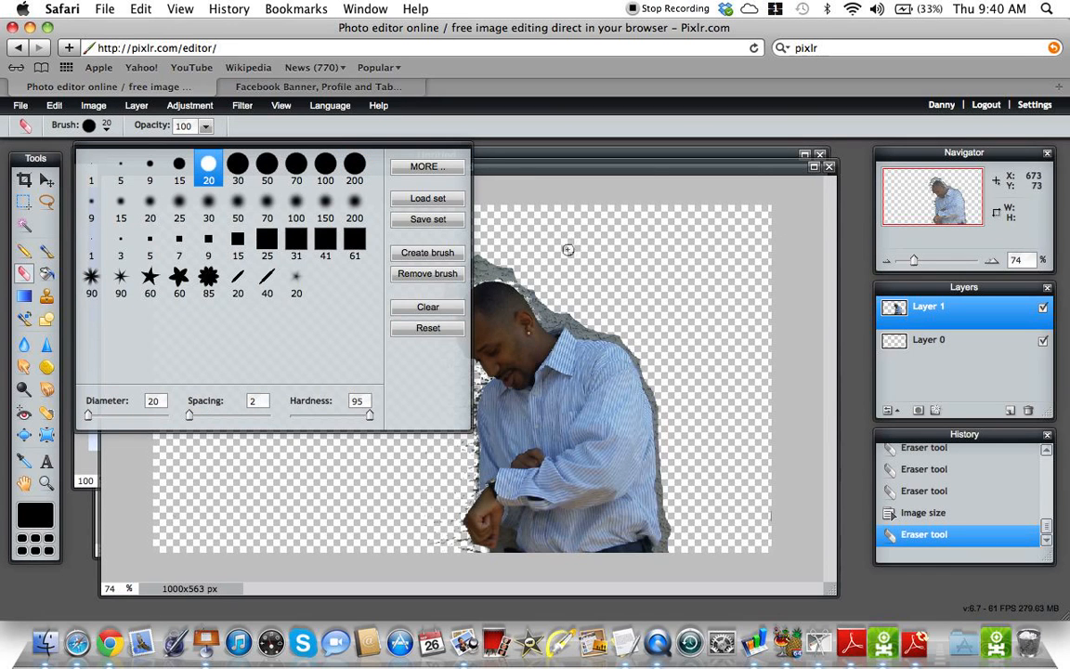
{"action": "left_click", "coordinate": [268, 167]}
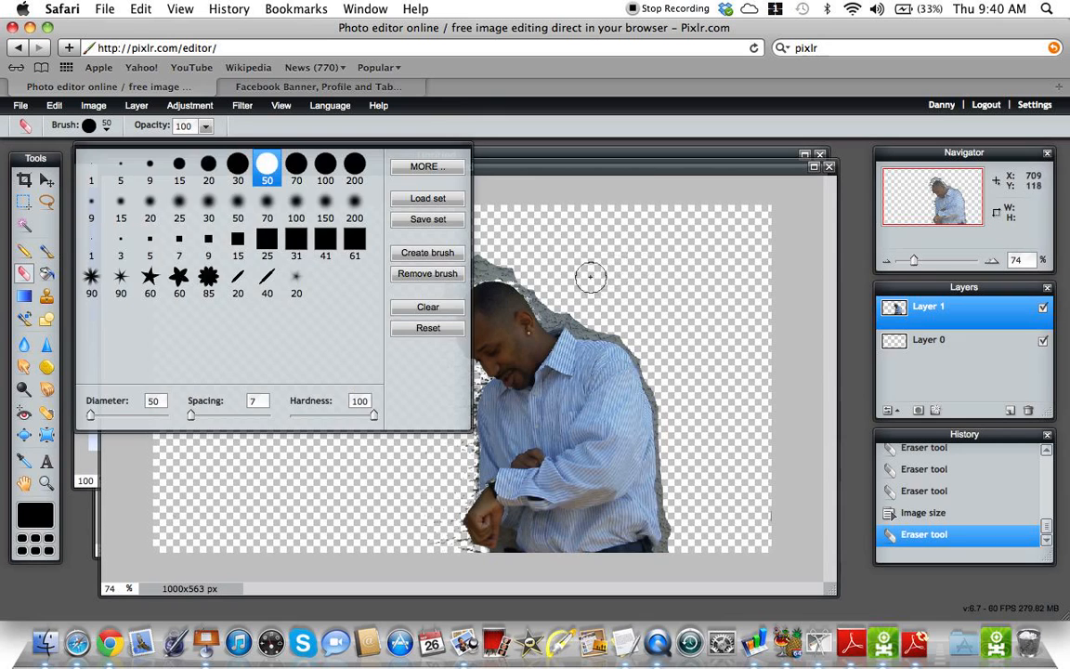
{"action": "left_click_drag", "start_coordinate": [590, 277], "coordinate": [570, 267]}
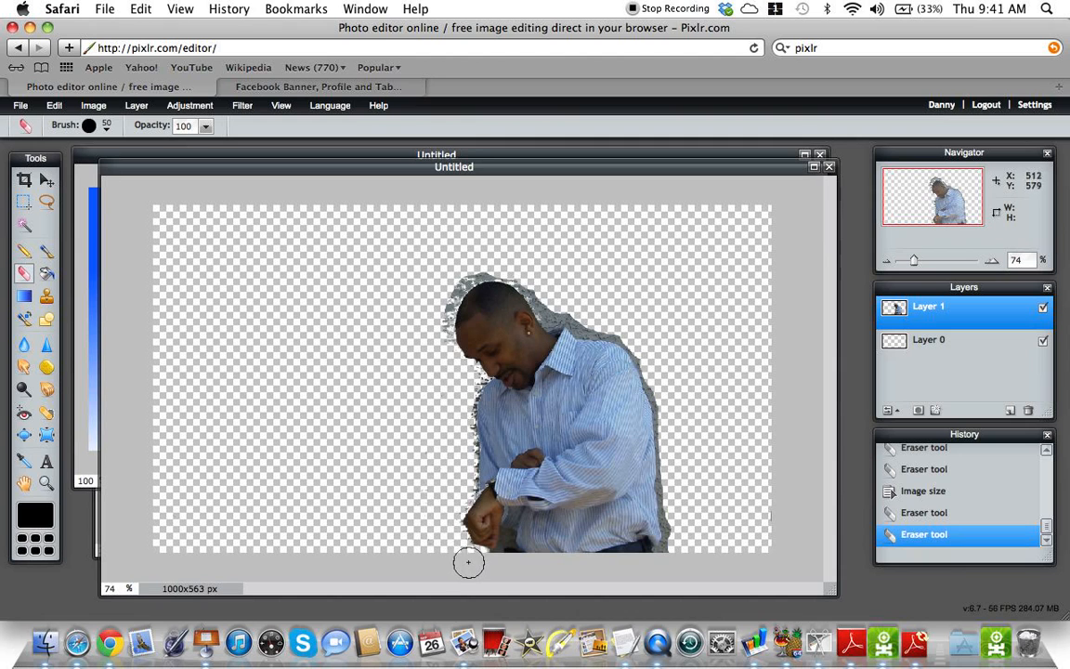
{"action": "left_click", "coordinate": [473, 565]}
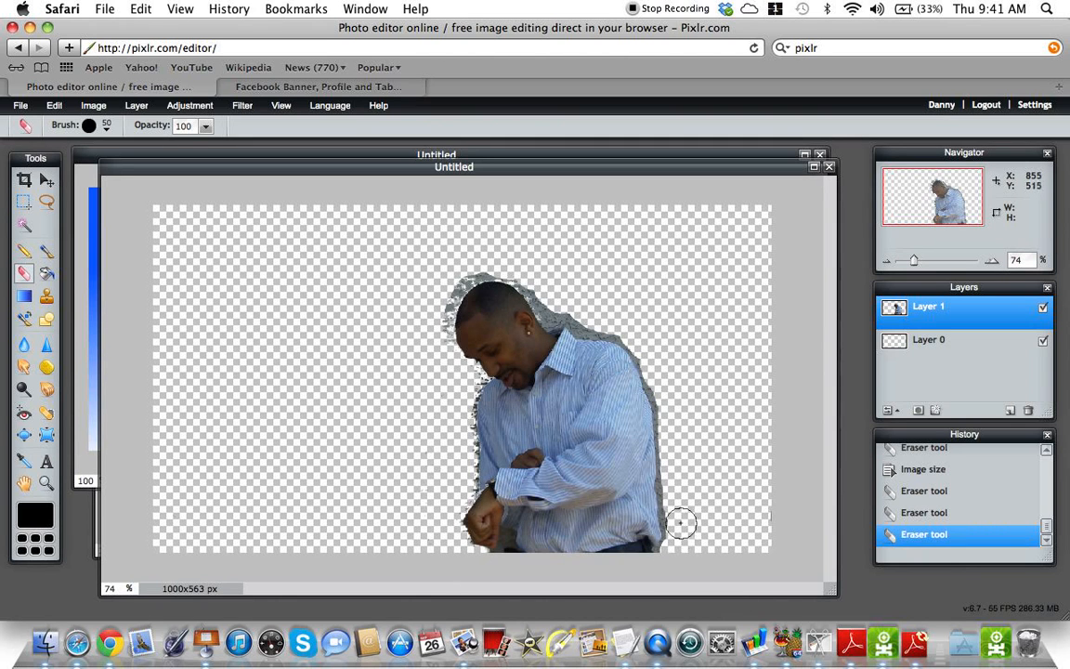
{"action": "left_click_drag", "start_coordinate": [676, 511], "coordinate": [694, 450]}
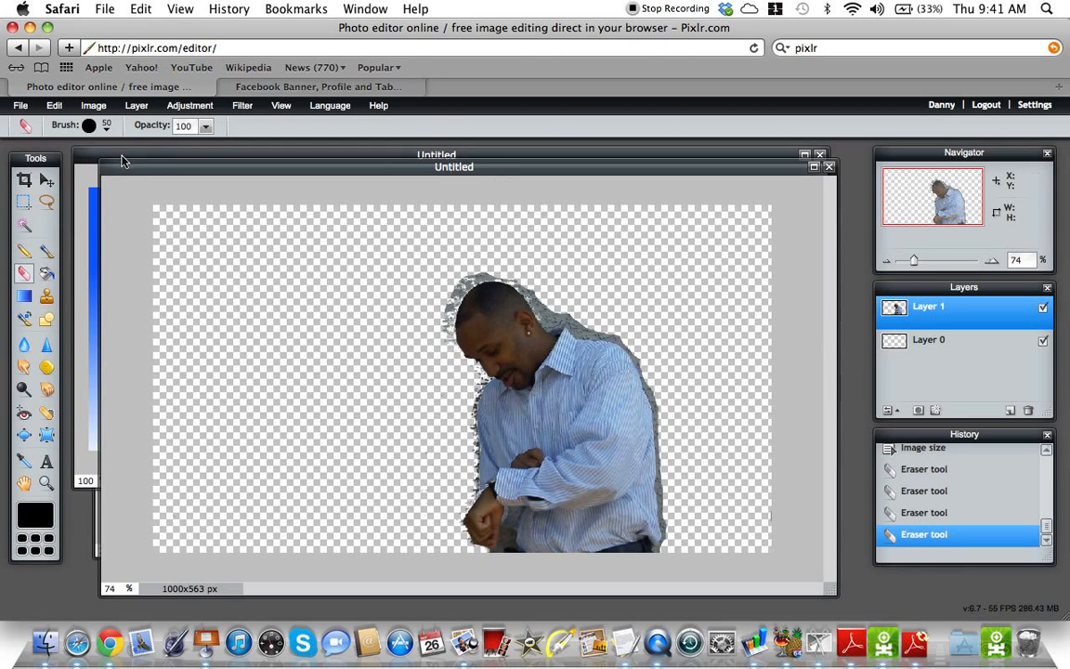
Step: Try to select the remaining wall fringe and the transparent background around the man with the Wand tool
{"action": "left_click", "coordinate": [25, 225]}
{"action": "left_click", "coordinate": [548, 330]}
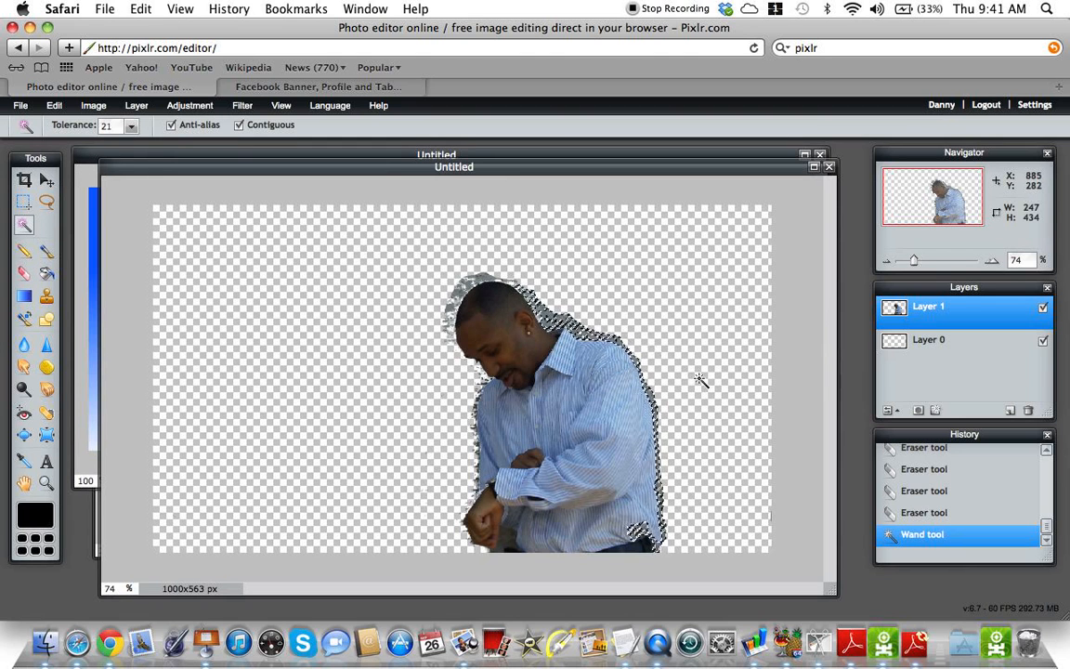
{"action": "left_click", "coordinate": [716, 454]}
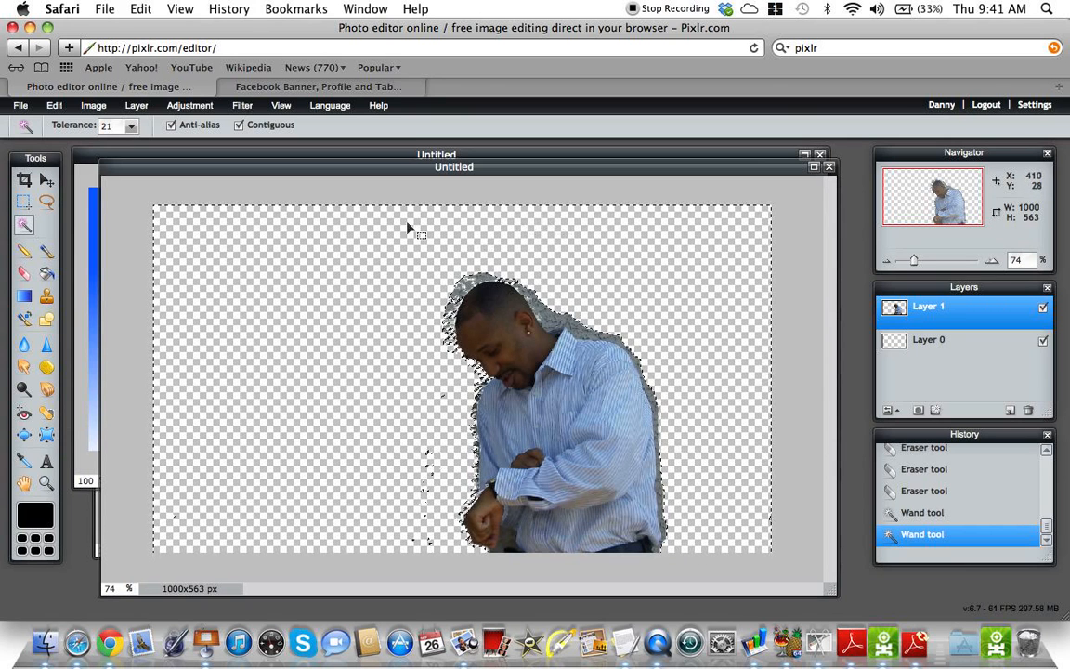
{"action": "left_click", "coordinate": [272, 184]}
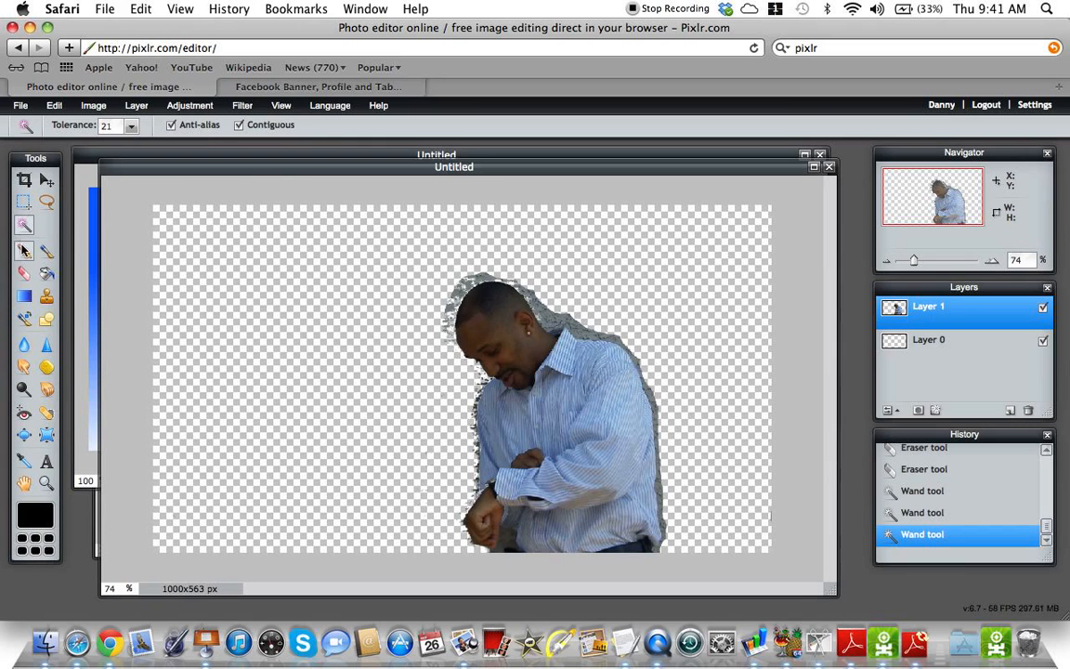
{"action": "left_click", "coordinate": [25, 250]}
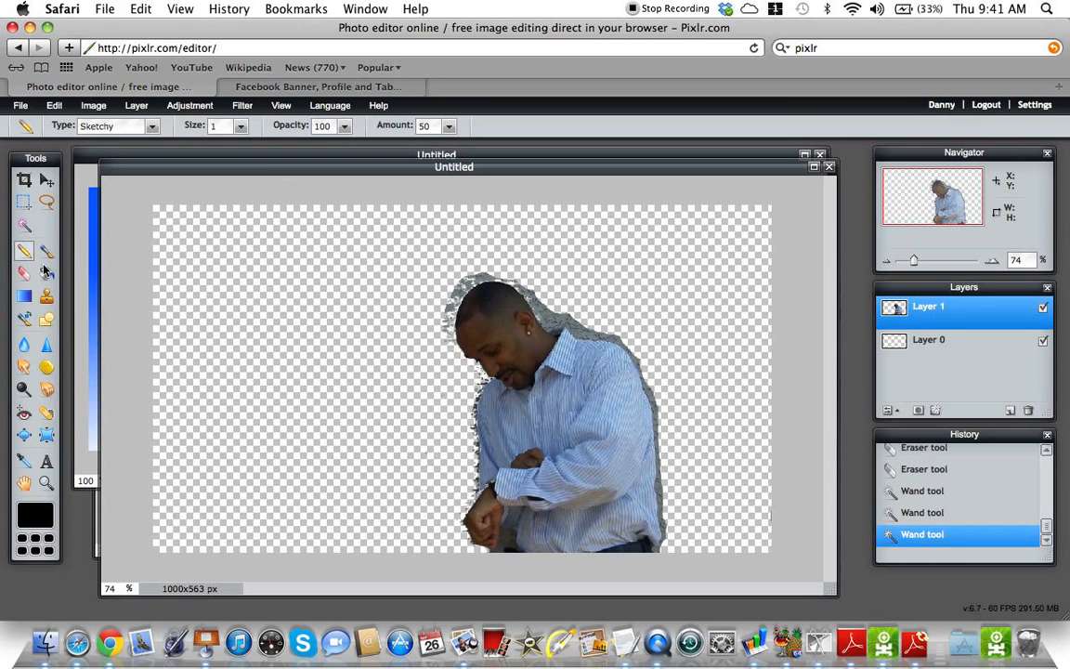
Step: Erase the wall fringe behind and above the man's head using the Eraser's round 50 brush at hardness 50
{"action": "left_click", "coordinate": [23, 274]}
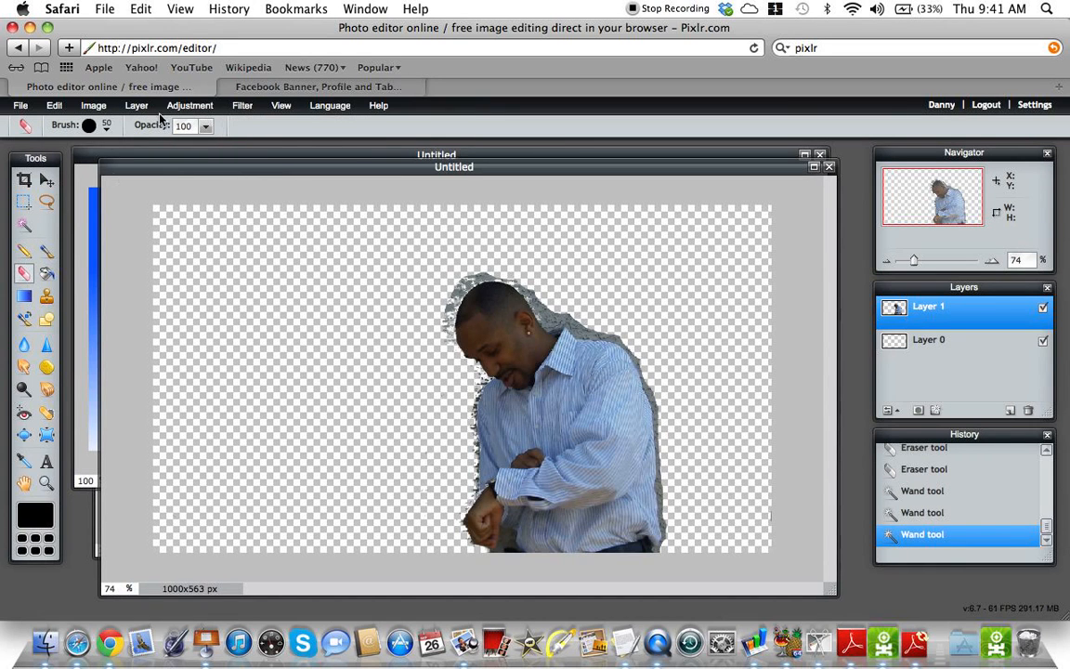
{"action": "left_click", "coordinate": [106, 125]}
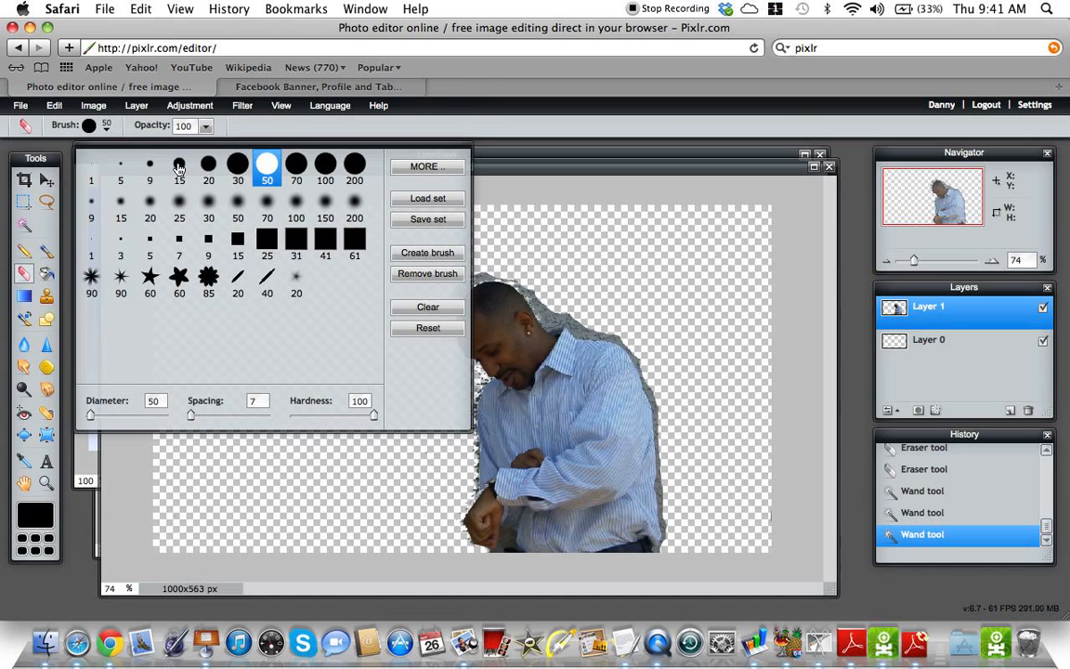
{"action": "left_click", "coordinate": [179, 165]}
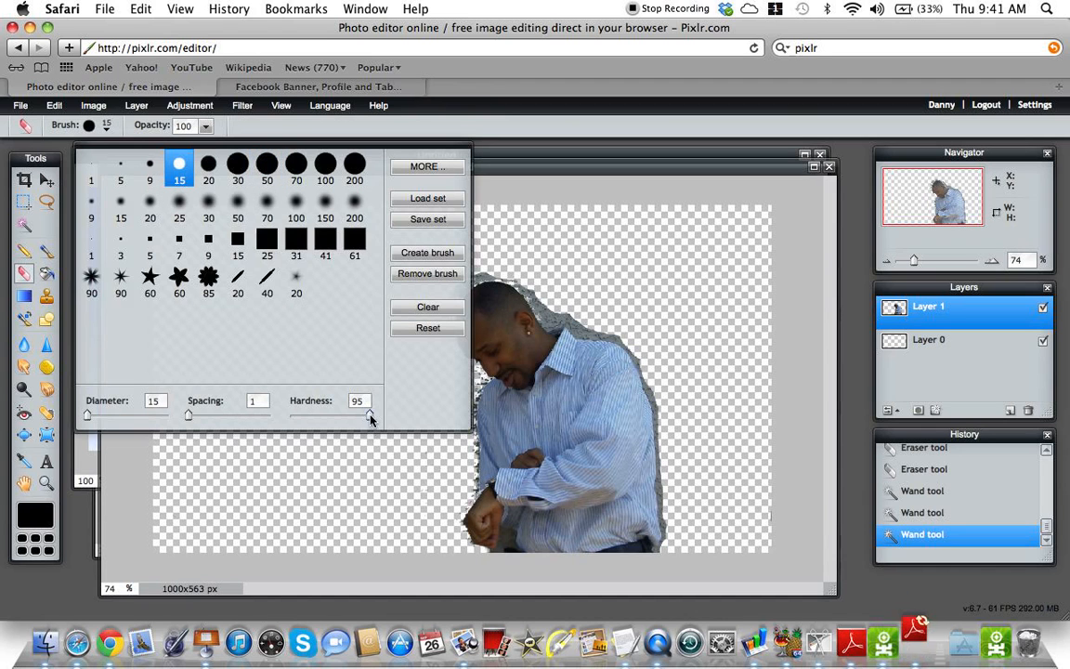
{"action": "left_click_drag", "start_coordinate": [345, 419], "coordinate": [339, 418]}
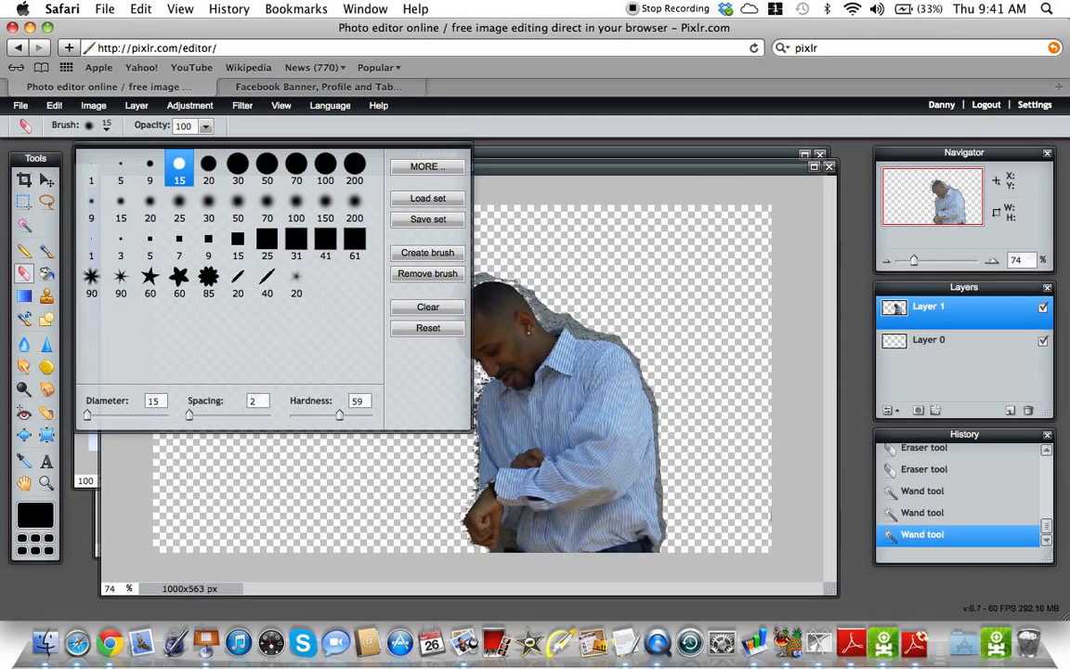
{"action": "left_click", "coordinate": [266, 168]}
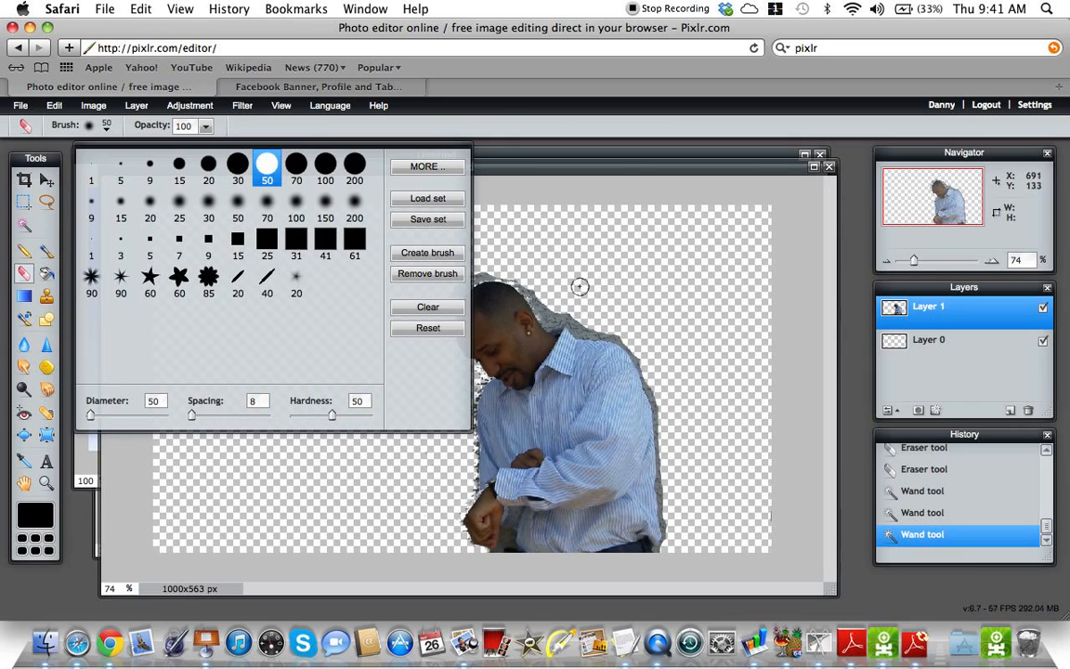
{"action": "left_click", "coordinate": [555, 311]}
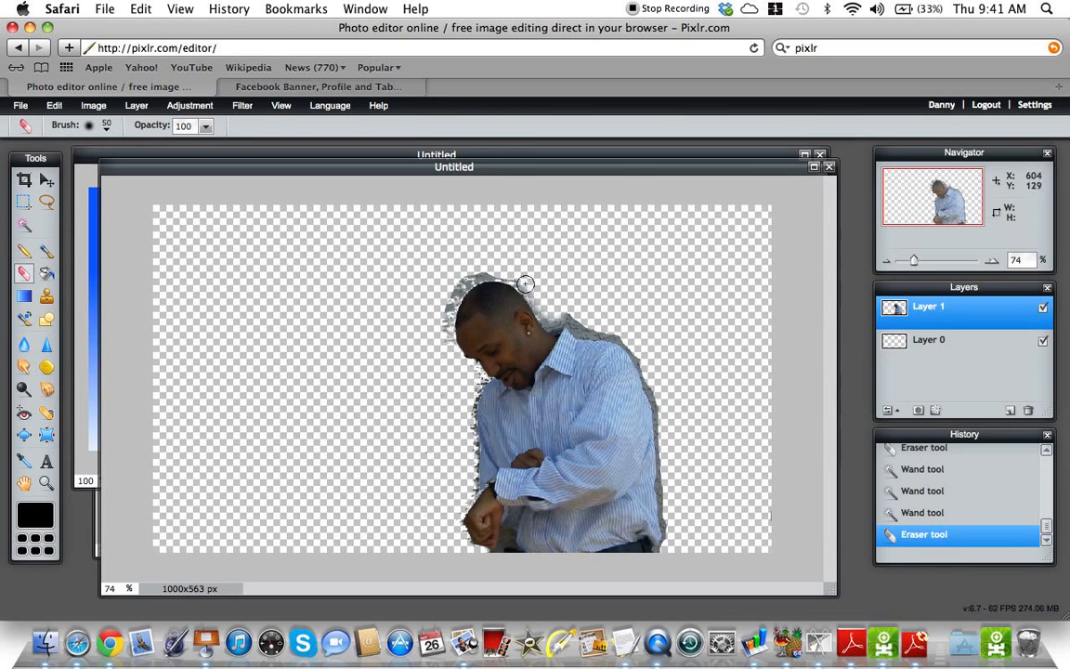
{"action": "left_click_drag", "start_coordinate": [479, 270], "coordinate": [483, 267]}
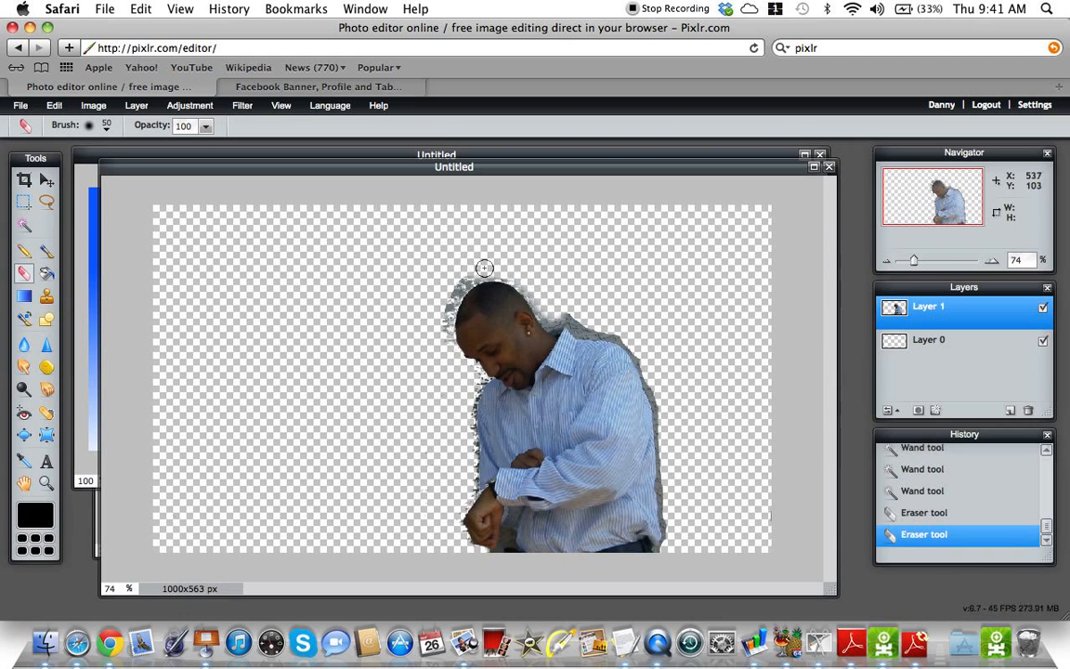
Step: Erase the wall remnants closely around the man's head, raising the Eraser brush hardness to 77 for tighter trimming
{"action": "left_click_drag", "start_coordinate": [914, 261], "coordinate": [942, 261]}
{"action": "left_click_drag", "start_coordinate": [936, 197], "coordinate": [940, 189]}
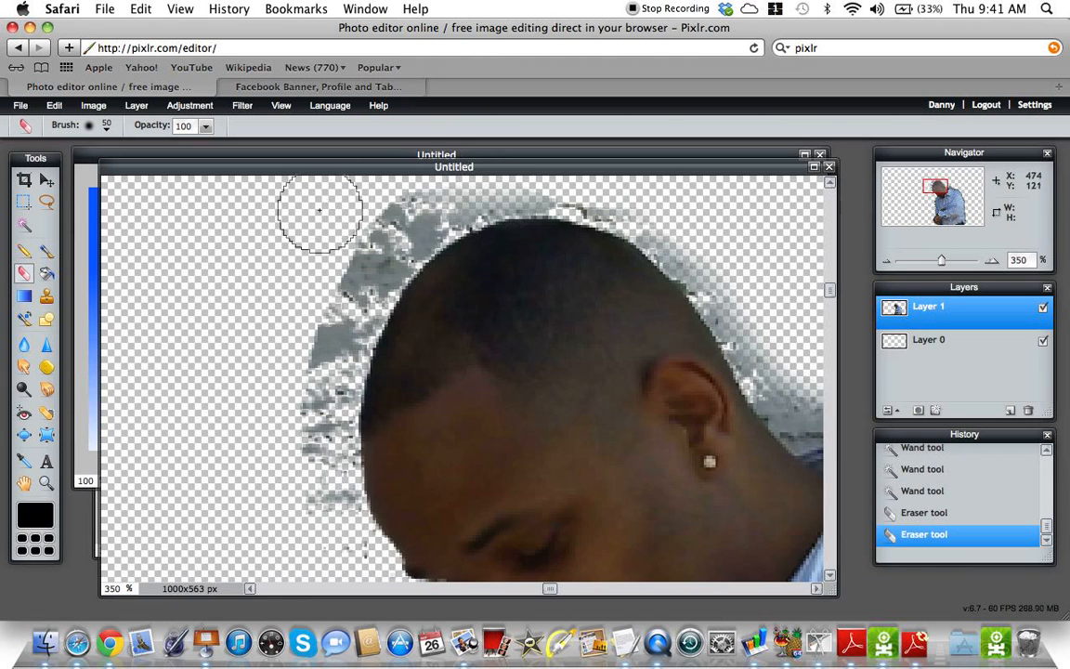
{"action": "mouse_move", "coordinate": [353, 264]}
{"action": "left_mouse_down"}
{"action": "mouse_move", "coordinate": [411, 207]}
{"action": "mouse_move", "coordinate": [347, 284]}
{"action": "mouse_move", "coordinate": [303, 395]}
{"action": "mouse_move", "coordinate": [307, 494]}
{"action": "mouse_move", "coordinate": [337, 568]}
{"action": "mouse_move", "coordinate": [345, 556]}
{"action": "mouse_move", "coordinate": [305, 494]}
{"action": "mouse_move", "coordinate": [310, 368]}
{"action": "mouse_move", "coordinate": [382, 217]}
{"action": "mouse_move", "coordinate": [439, 173]}
{"action": "mouse_move", "coordinate": [551, 168]}
{"action": "mouse_move", "coordinate": [660, 192]}
{"action": "mouse_move", "coordinate": [744, 283]}
{"action": "mouse_move", "coordinate": [738, 260]}
{"action": "mouse_move", "coordinate": [786, 353]}
{"action": "left_mouse_up"}
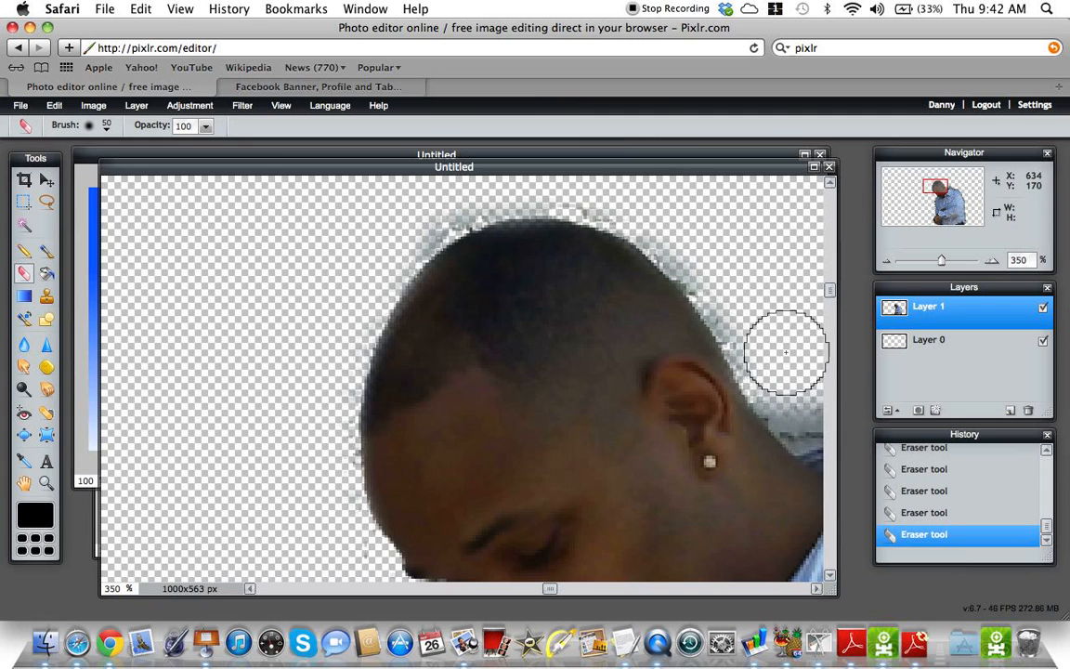
{"action": "left_click", "coordinate": [97, 126]}
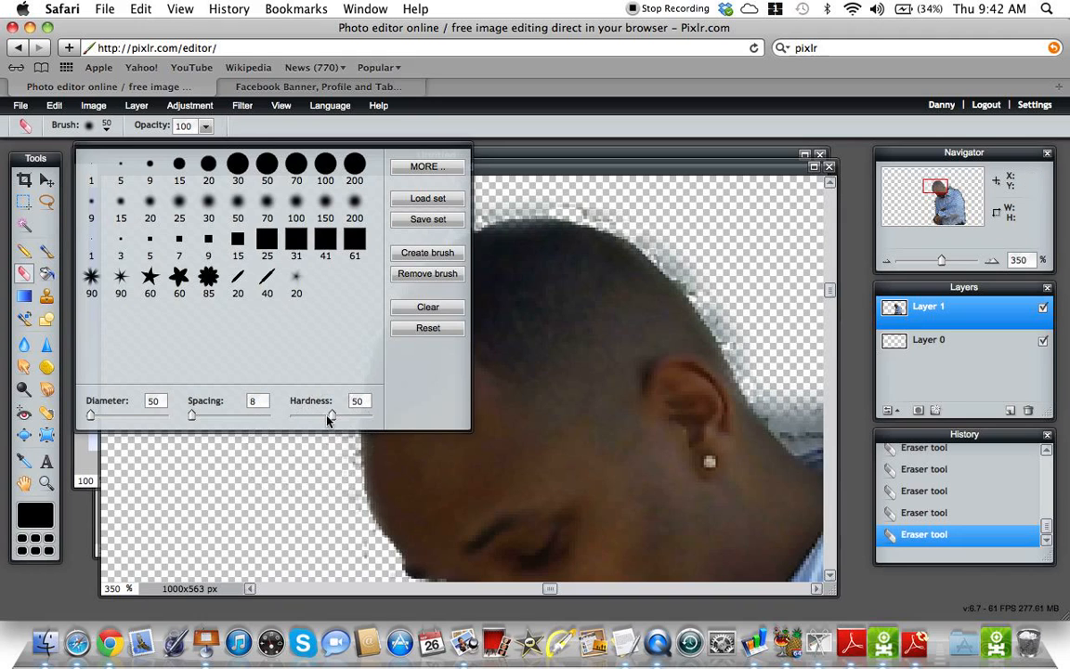
{"action": "left_click_drag", "start_coordinate": [349, 417], "coordinate": [355, 417]}
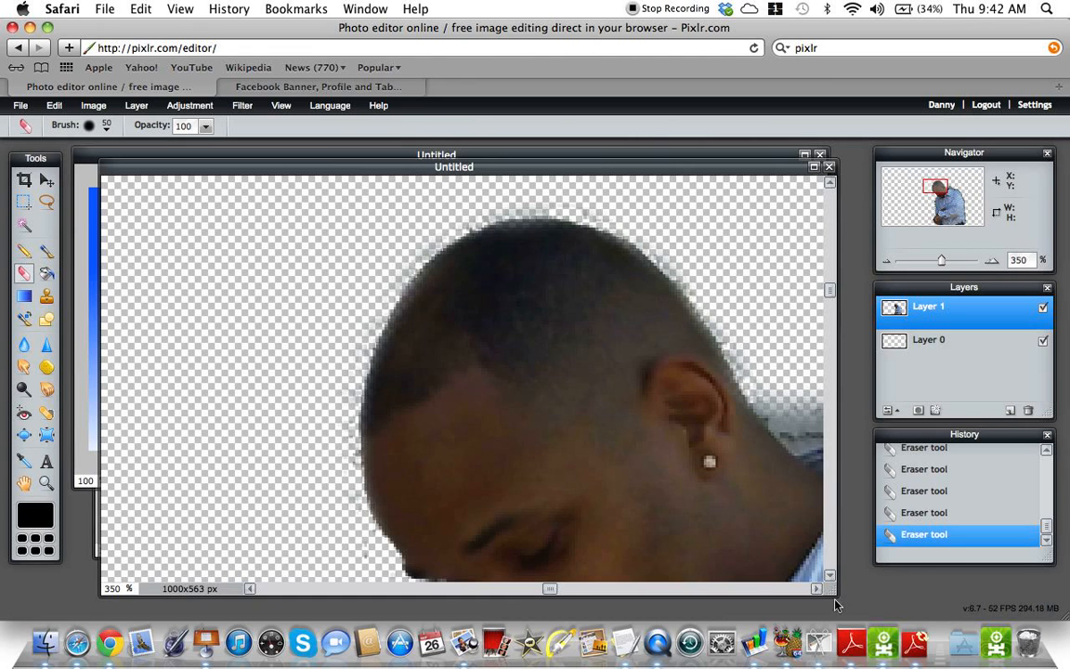
Step: Erase the wall strip behind the man's neck and collar and along the top of his shoulder
{"action": "left_click_drag", "start_coordinate": [832, 593], "coordinate": [1018, 593]}
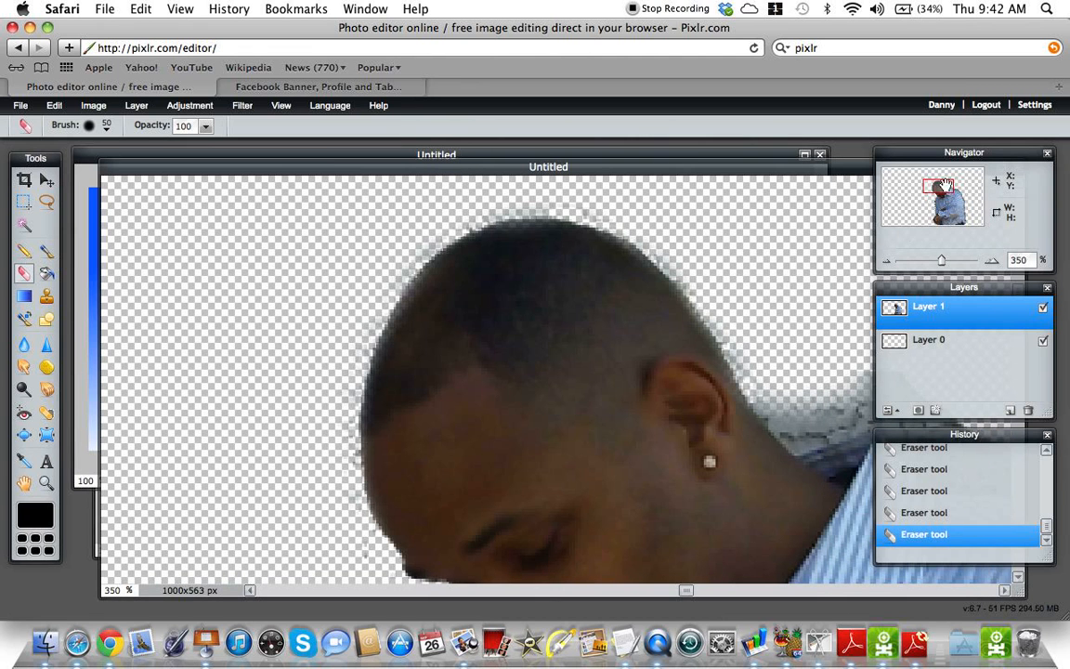
{"action": "left_click_drag", "start_coordinate": [954, 189], "coordinate": [973, 192]}
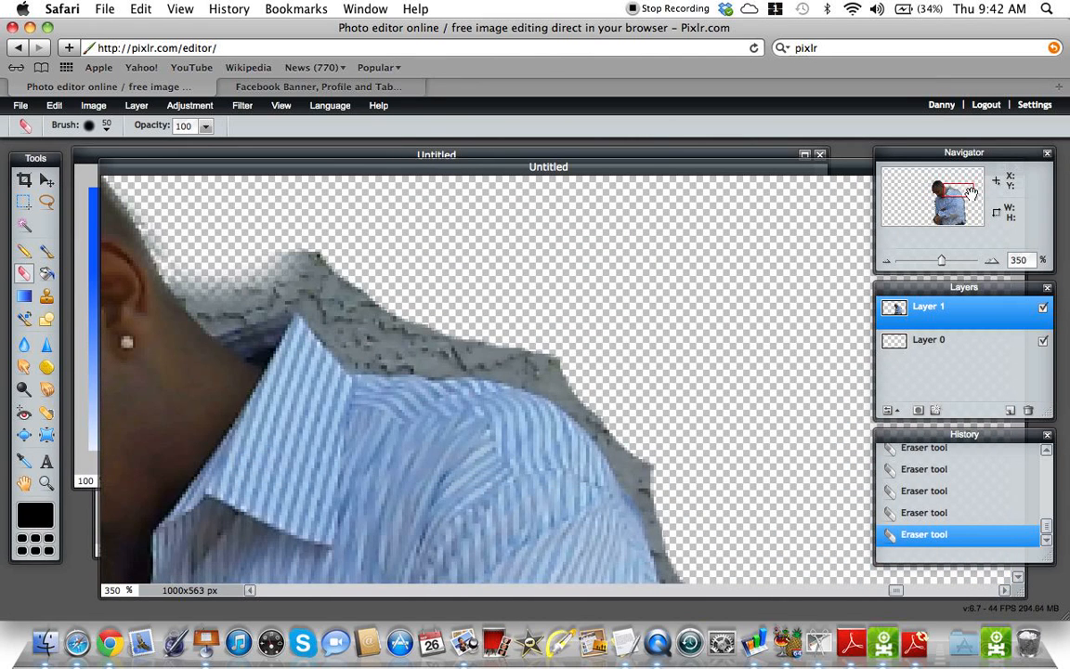
{"action": "mouse_move", "coordinate": [389, 281]}
{"action": "left_mouse_down"}
{"action": "mouse_move", "coordinate": [372, 304]}
{"action": "mouse_move", "coordinate": [337, 243]}
{"action": "mouse_move", "coordinate": [293, 222]}
{"action": "mouse_move", "coordinate": [231, 241]}
{"action": "mouse_move", "coordinate": [216, 260]}
{"action": "mouse_move", "coordinate": [243, 260]}
{"action": "mouse_move", "coordinate": [288, 237]}
{"action": "mouse_move", "coordinate": [204, 239]}
{"action": "mouse_move", "coordinate": [220, 270]}
{"action": "mouse_move", "coordinate": [223, 246]}
{"action": "mouse_move", "coordinate": [418, 220]}
{"action": "mouse_move", "coordinate": [362, 279]}
{"action": "mouse_move", "coordinate": [344, 265]}
{"action": "mouse_move", "coordinate": [375, 298]}
{"action": "mouse_move", "coordinate": [371, 316]}
{"action": "mouse_move", "coordinate": [424, 324]}
{"action": "mouse_move", "coordinate": [430, 308]}
{"action": "mouse_move", "coordinate": [464, 320]}
{"action": "mouse_move", "coordinate": [448, 313]}
{"action": "mouse_move", "coordinate": [503, 310]}
{"action": "mouse_move", "coordinate": [526, 332]}
{"action": "mouse_move", "coordinate": [559, 325]}
{"action": "mouse_move", "coordinate": [606, 371]}
{"action": "mouse_move", "coordinate": [568, 381]}
{"action": "mouse_move", "coordinate": [664, 430]}
{"action": "mouse_move", "coordinate": [534, 311]}
{"action": "mouse_move", "coordinate": [696, 417]}
{"action": "mouse_move", "coordinate": [694, 466]}
{"action": "left_mouse_up"}
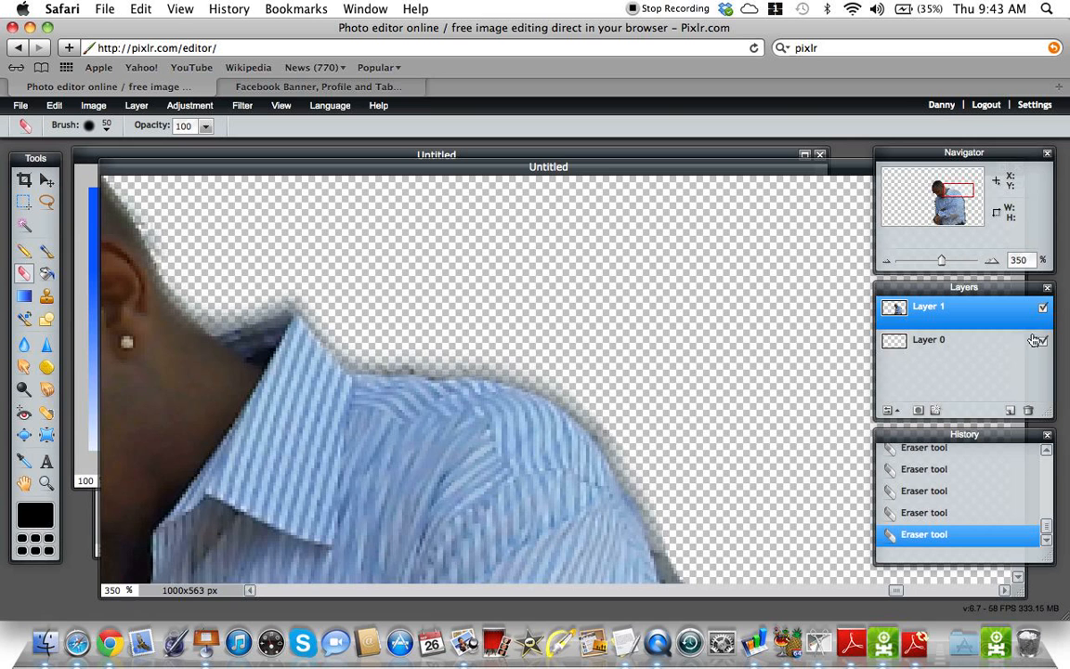
Step: Erase the wall strip along the outer edge of the man's upper sleeve
{"action": "left_click_drag", "start_coordinate": [966, 191], "coordinate": [977, 200]}
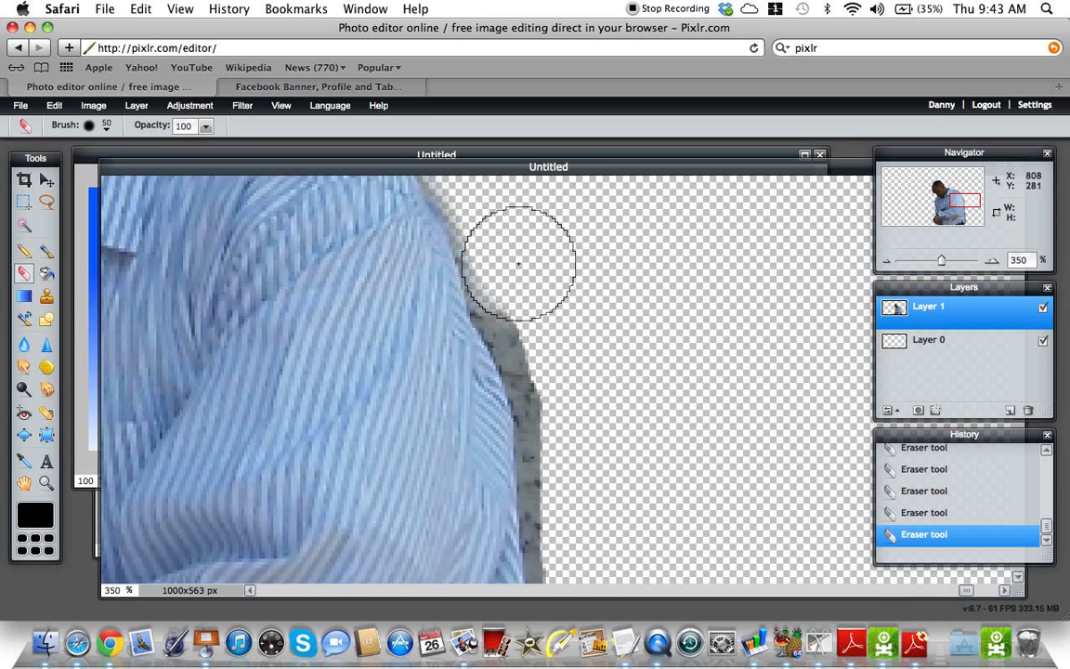
{"action": "mouse_move", "coordinate": [535, 306]}
{"action": "left_mouse_down"}
{"action": "mouse_move", "coordinate": [523, 296]}
{"action": "mouse_move", "coordinate": [537, 317]}
{"action": "left_mouse_up"}
{"action": "left_click", "coordinate": [557, 358]}
{"action": "left_click", "coordinate": [567, 397]}
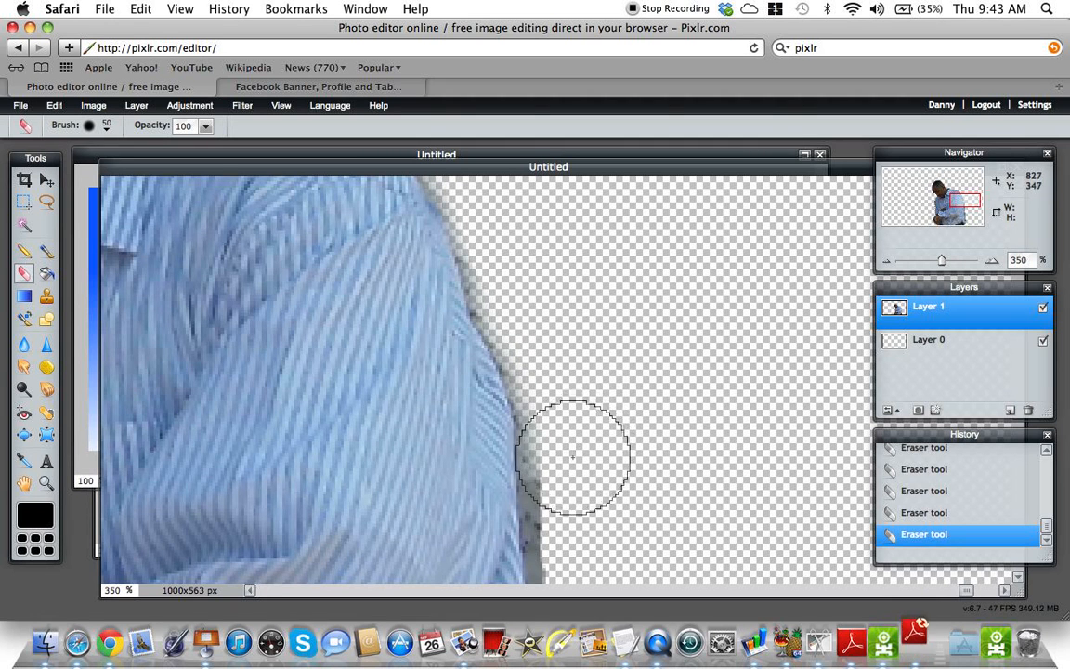
{"action": "left_click", "coordinate": [571, 499]}
{"action": "left_click_drag", "start_coordinate": [571, 510], "coordinate": [578, 583]}
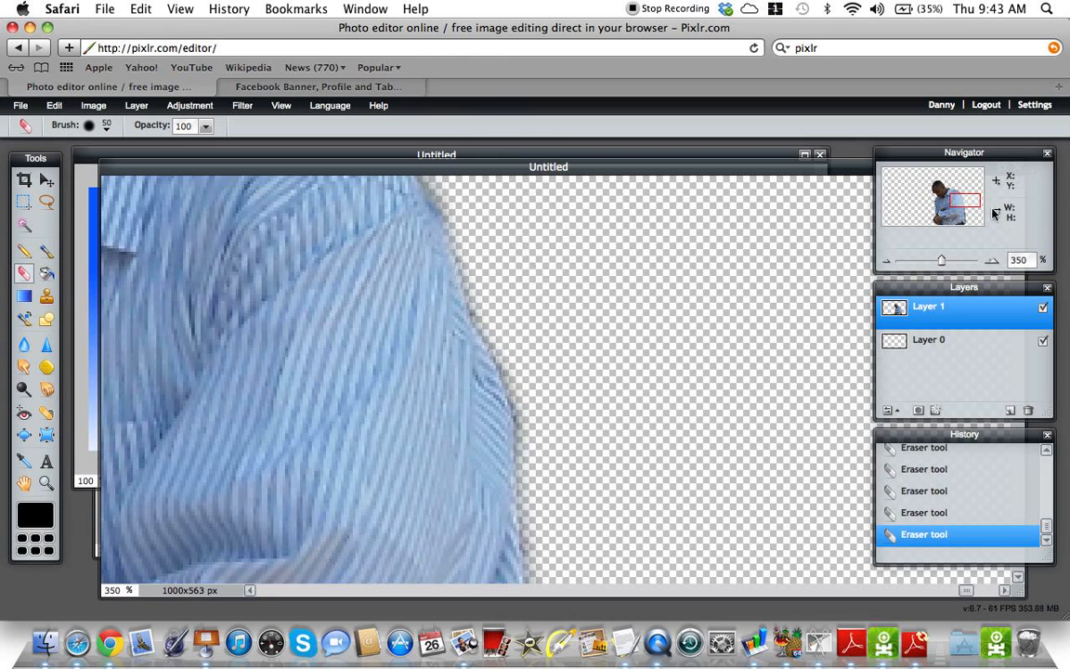
Step: Erase the wall strip along the back of the shirt from the lower sleeve down to the trousers
{"action": "left_click_drag", "start_coordinate": [967, 203], "coordinate": [965, 217]}
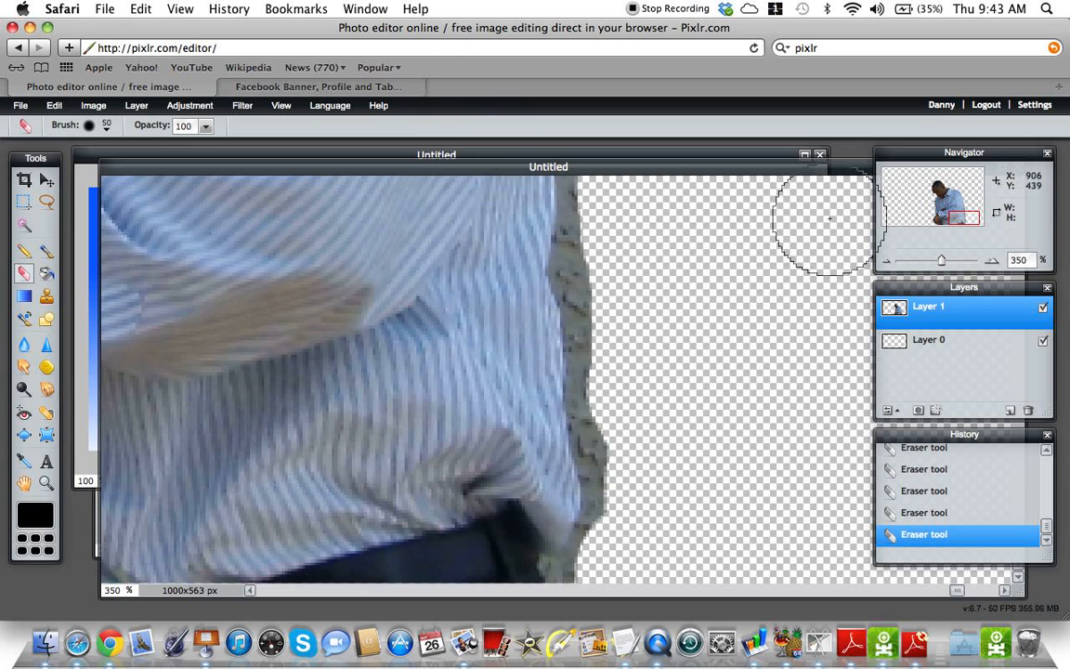
{"action": "left_click_drag", "start_coordinate": [968, 216], "coordinate": [968, 207]}
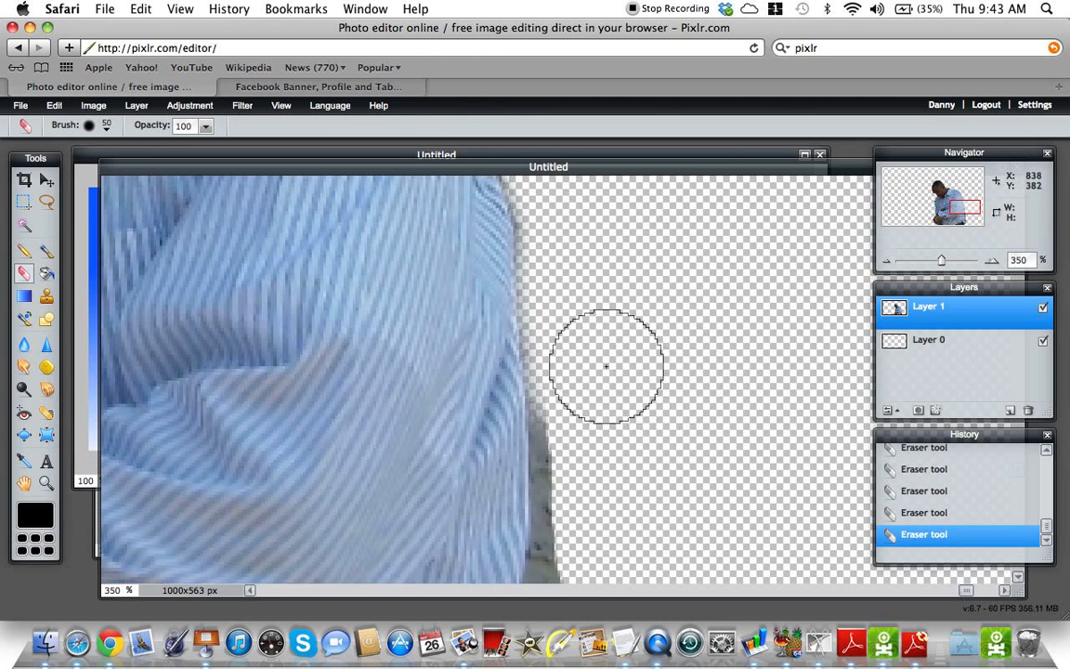
{"action": "mouse_move", "coordinate": [578, 359]}
{"action": "left_mouse_down"}
{"action": "mouse_move", "coordinate": [595, 425]}
{"action": "mouse_move", "coordinate": [587, 569]}
{"action": "left_mouse_up"}
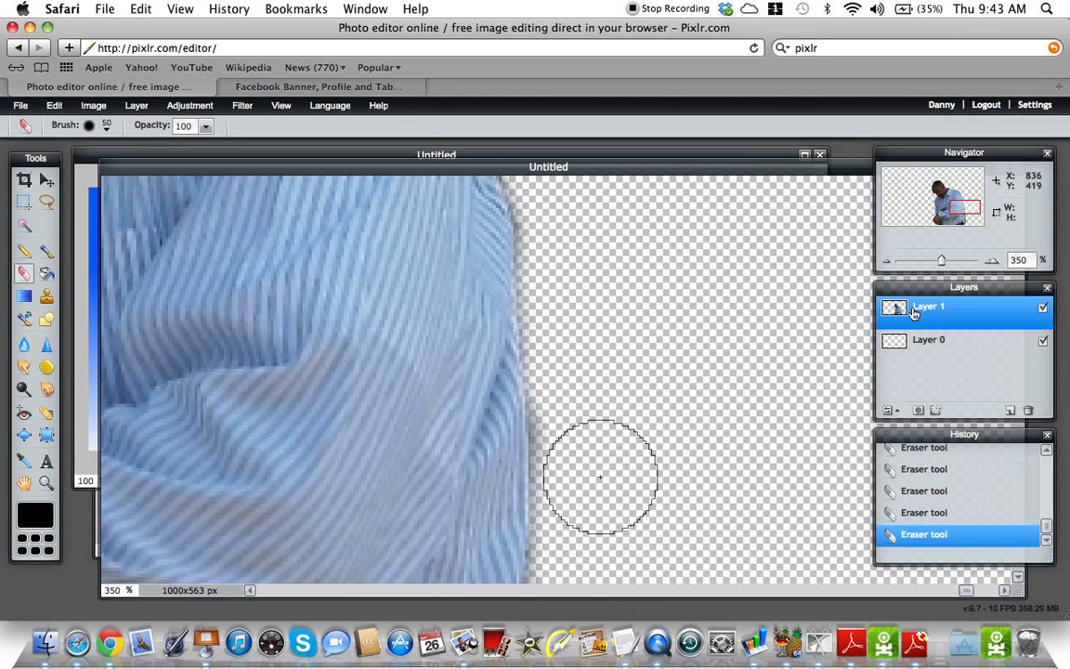
{"action": "left_click_drag", "start_coordinate": [974, 212], "coordinate": [971, 222]}
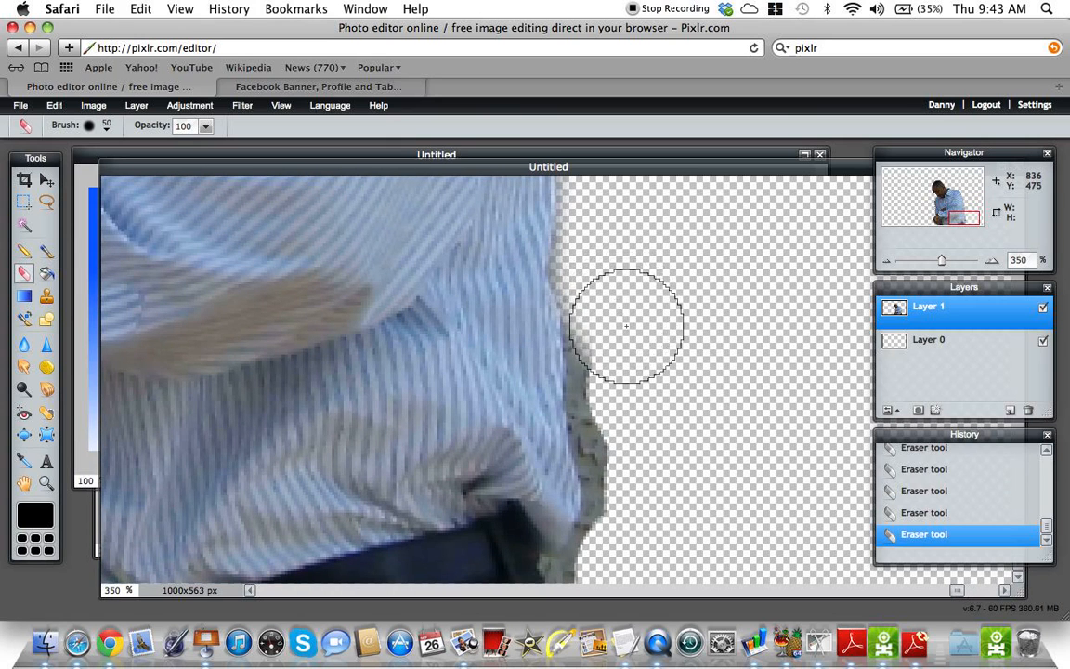
{"action": "mouse_move", "coordinate": [619, 374]}
{"action": "left_mouse_down"}
{"action": "mouse_move", "coordinate": [637, 480]}
{"action": "mouse_move", "coordinate": [632, 550]}
{"action": "mouse_move", "coordinate": [604, 578]}
{"action": "left_mouse_up"}
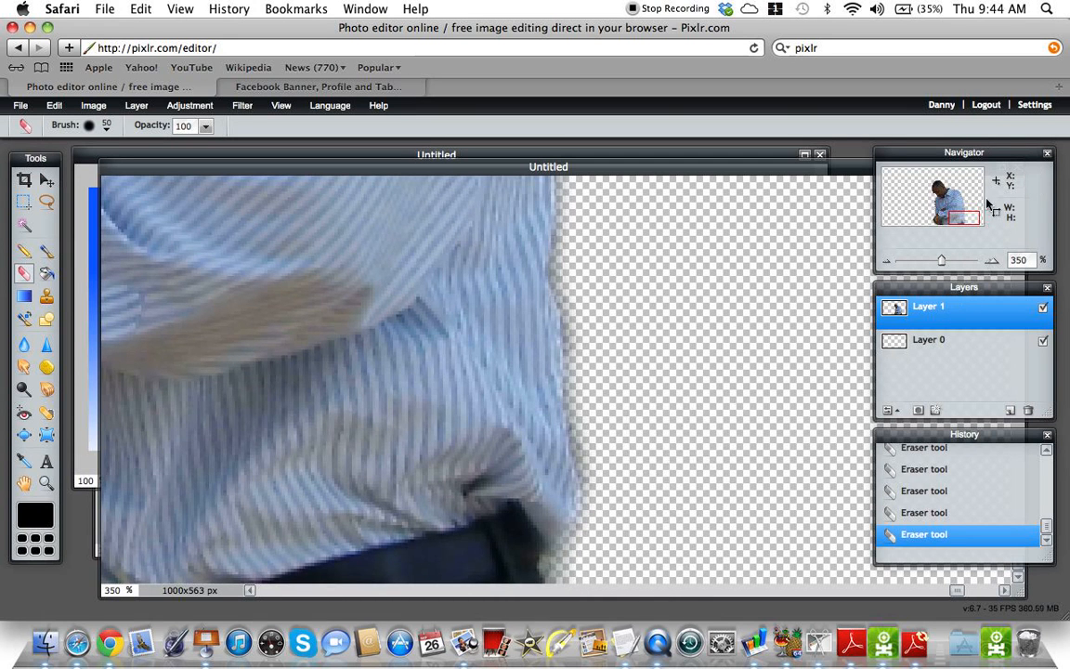
Step: Erase the stray specks and fringe around the man's fist and along the front edge of his shirt
{"action": "left_click_drag", "start_coordinate": [968, 217], "coordinate": [941, 223]}
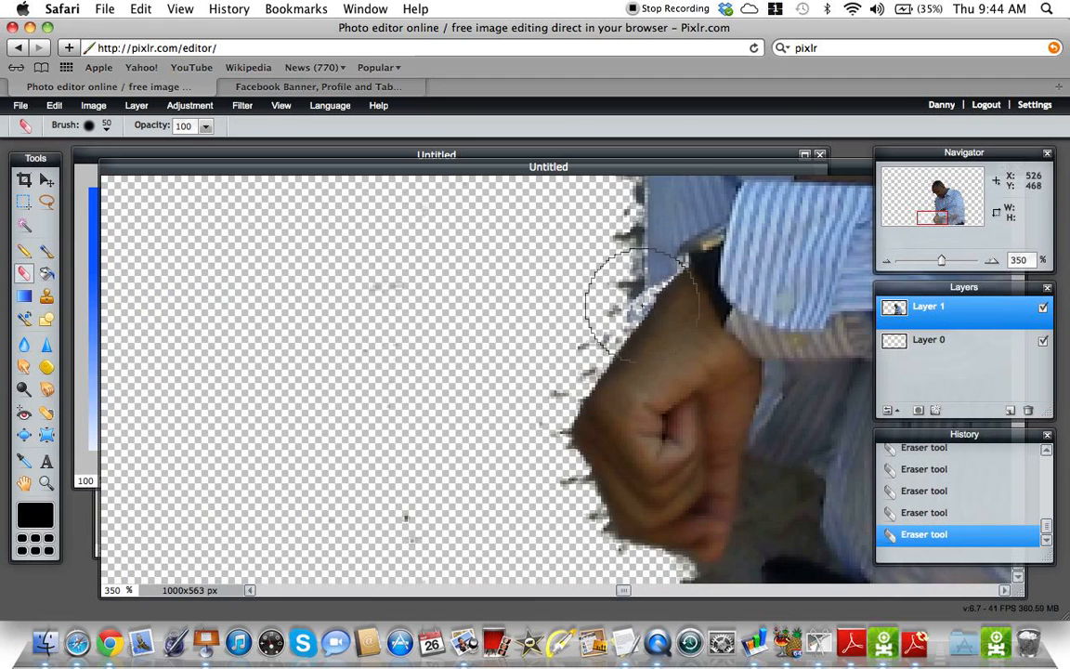
{"action": "mouse_move", "coordinate": [366, 476]}
{"action": "left_mouse_down"}
{"action": "mouse_move", "coordinate": [422, 584]}
{"action": "mouse_move", "coordinate": [376, 253]}
{"action": "left_mouse_up"}
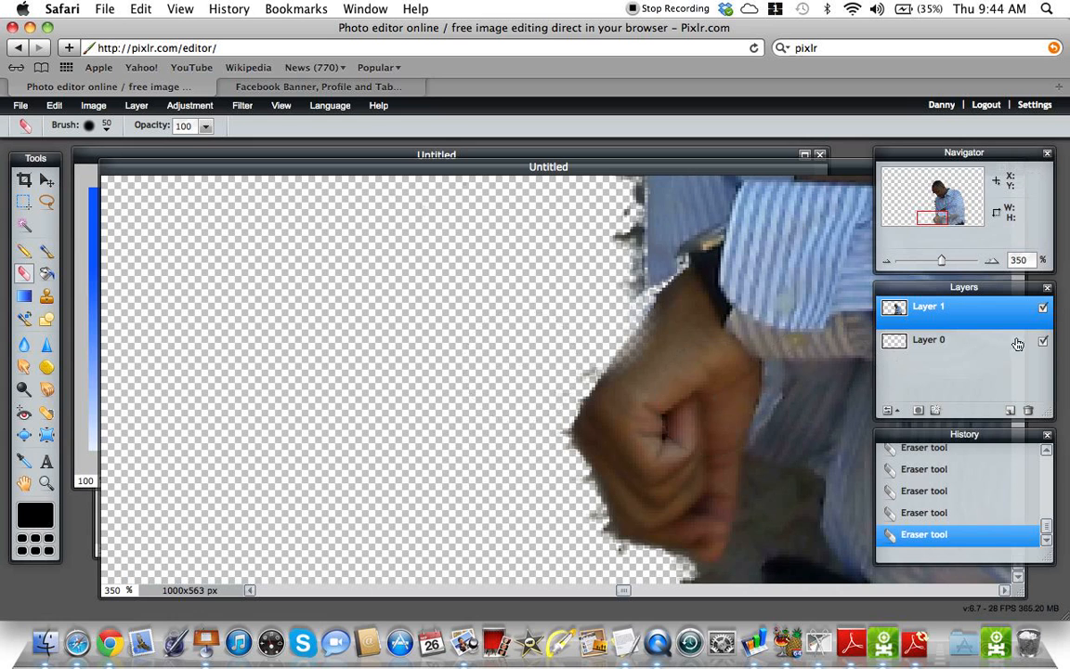
{"action": "mouse_move", "coordinate": [940, 220]}
{"action": "left_mouse_down"}
{"action": "mouse_move", "coordinate": [945, 190]}
{"action": "mouse_move", "coordinate": [942, 212]}
{"action": "mouse_move", "coordinate": [946, 204]}
{"action": "left_mouse_up"}
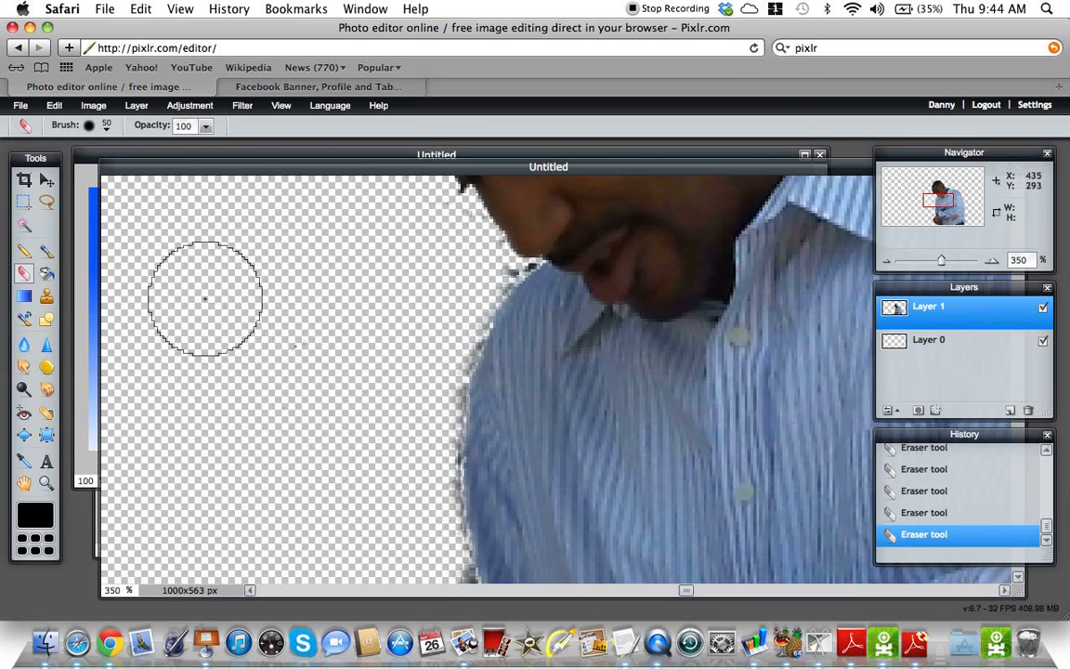
Step: Erase the remaining fringe along the shirt front and fist with the round 20 brush, including leftover specks in the background
{"action": "left_click", "coordinate": [106, 129]}
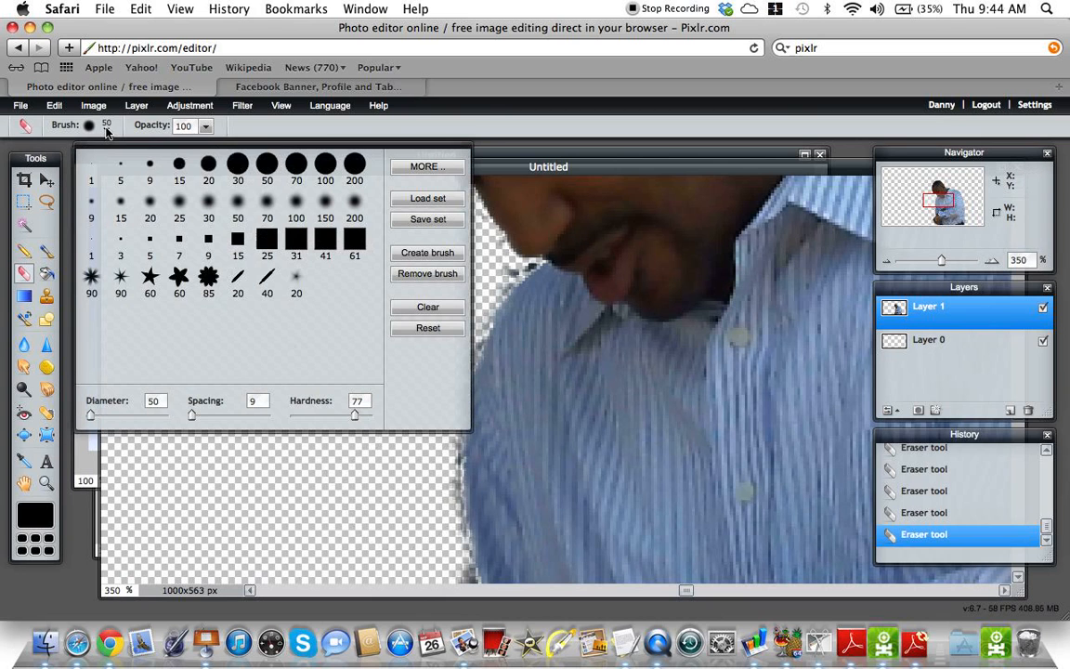
{"action": "left_click", "coordinate": [210, 169]}
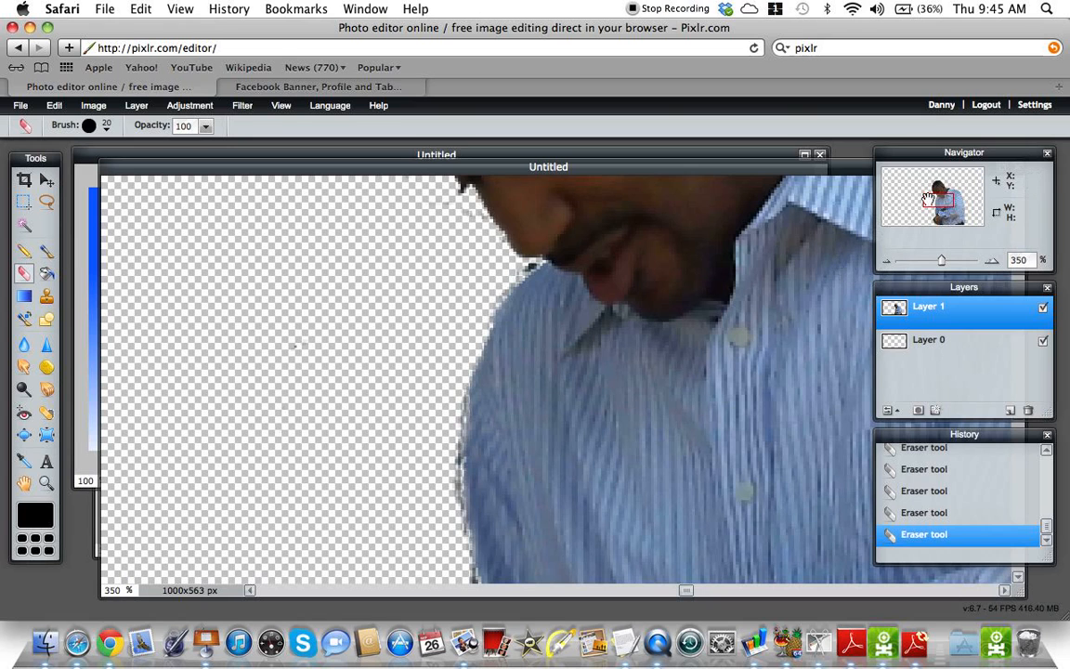
{"action": "left_click_drag", "start_coordinate": [941, 191], "coordinate": [942, 210]}
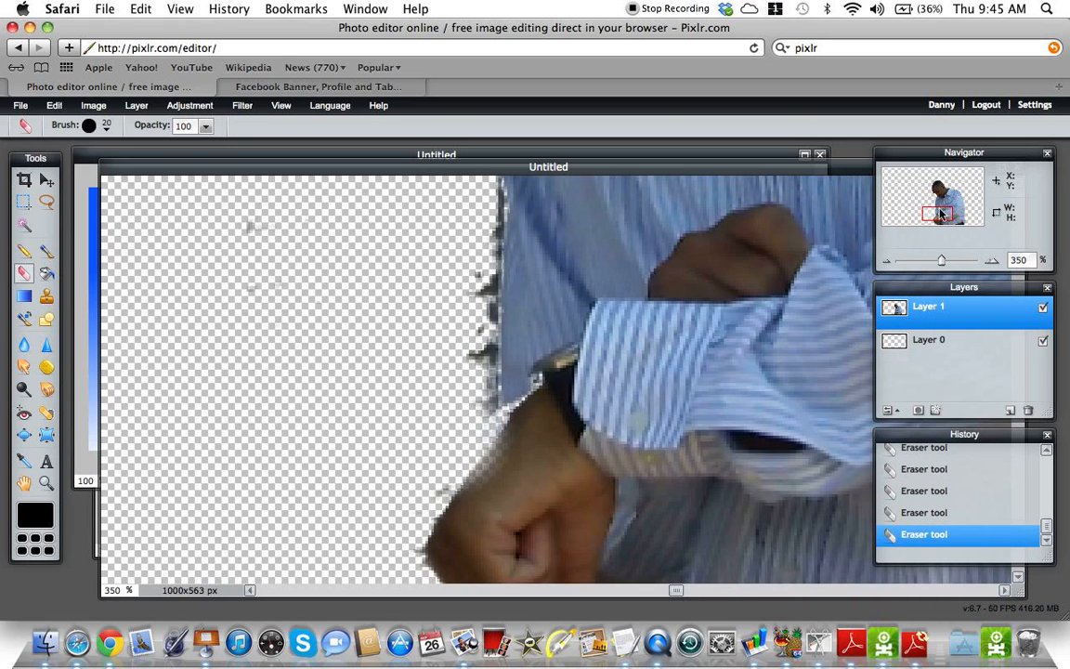
{"action": "mouse_move", "coordinate": [471, 205]}
{"action": "left_mouse_down"}
{"action": "mouse_move", "coordinate": [454, 391]}
{"action": "mouse_move", "coordinate": [465, 410]}
{"action": "mouse_move", "coordinate": [471, 208]}
{"action": "left_mouse_up"}
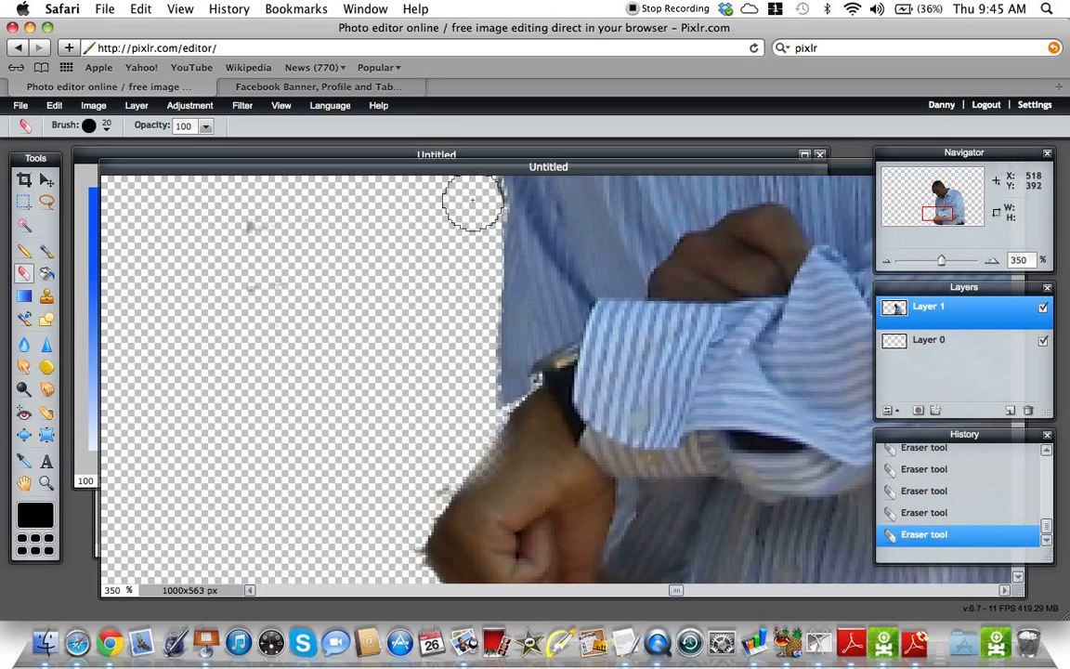
{"action": "mouse_move", "coordinate": [276, 236]}
{"action": "left_mouse_down"}
{"action": "mouse_move", "coordinate": [251, 227]}
{"action": "mouse_move", "coordinate": [234, 436]}
{"action": "mouse_move", "coordinate": [328, 204]}
{"action": "left_mouse_up"}
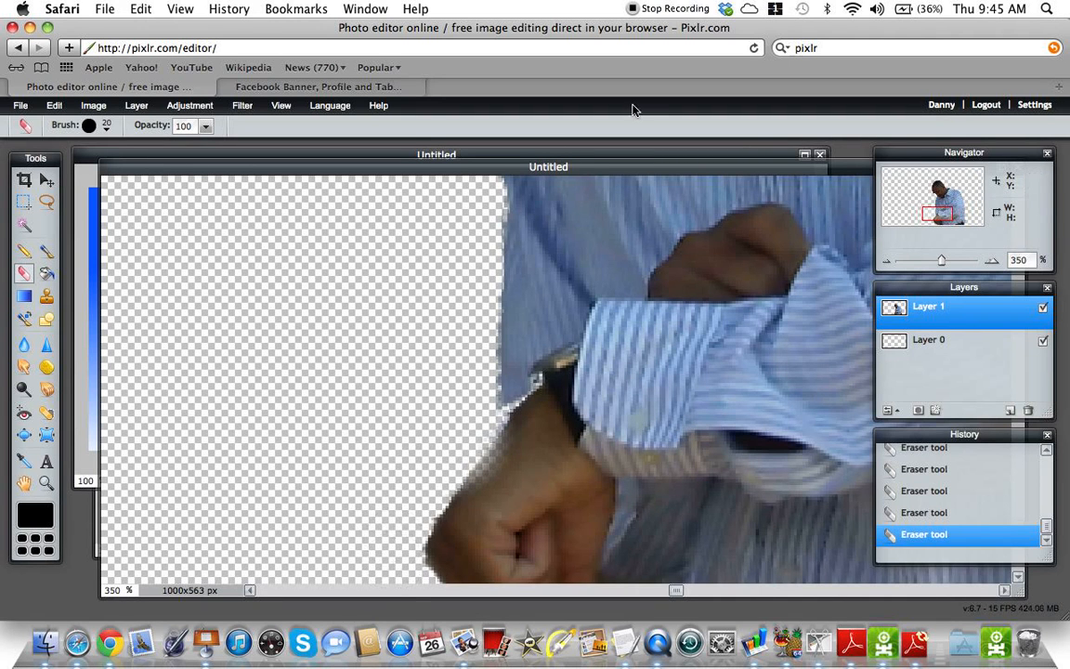
Step: Erase the small dark specks between the man's face and his shirt with the round 5 brush
{"action": "mouse_move", "coordinate": [937, 216]}
{"action": "left_mouse_down"}
{"action": "mouse_move", "coordinate": [934, 190]}
{"action": "mouse_move", "coordinate": [936, 202]}
{"action": "left_mouse_up"}
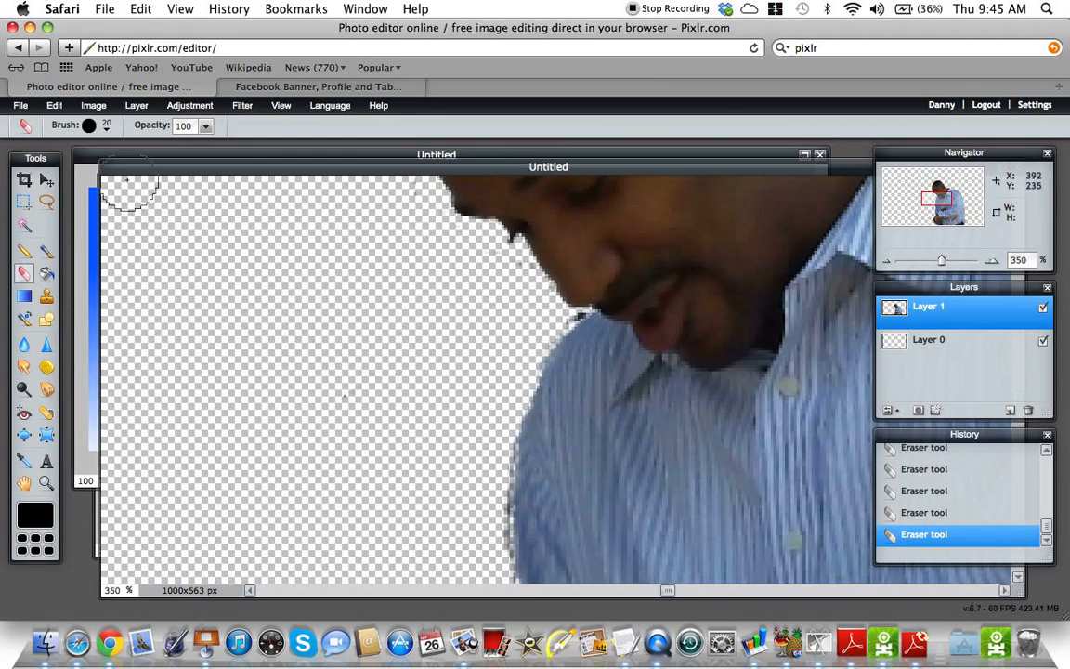
{"action": "left_click", "coordinate": [105, 131]}
{"action": "left_click", "coordinate": [149, 167]}
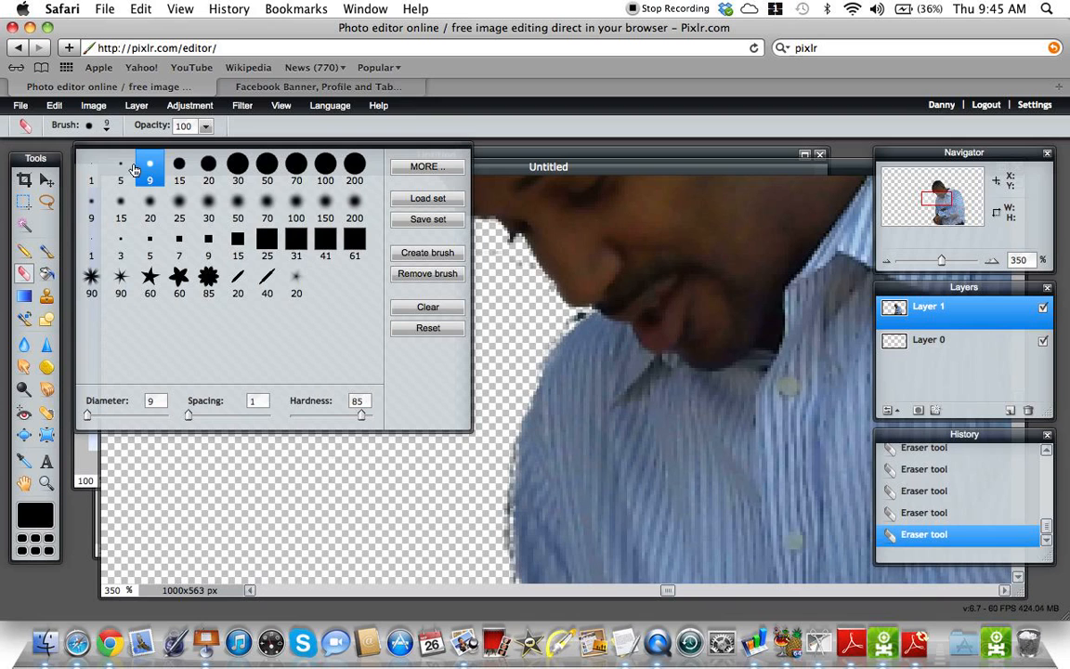
{"action": "left_click", "coordinate": [122, 167]}
{"action": "left_click", "coordinate": [556, 325]}
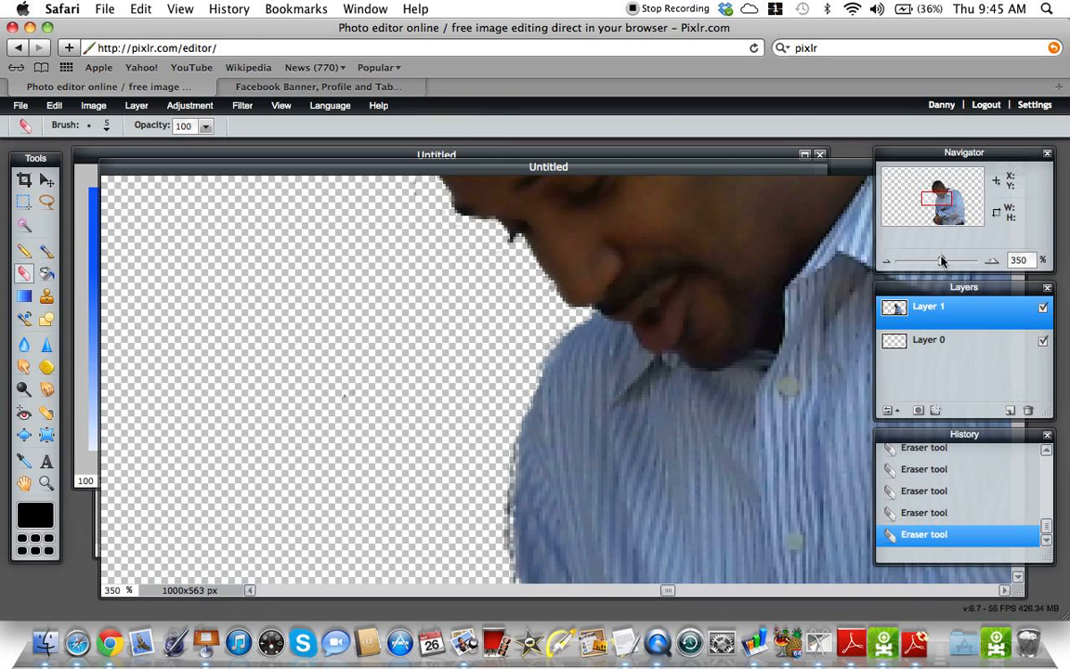
Step: Copy a rectangular marquee selection around the cut-out man and clear the selection
{"action": "left_click_drag", "start_coordinate": [942, 264], "coordinate": [916, 267]}
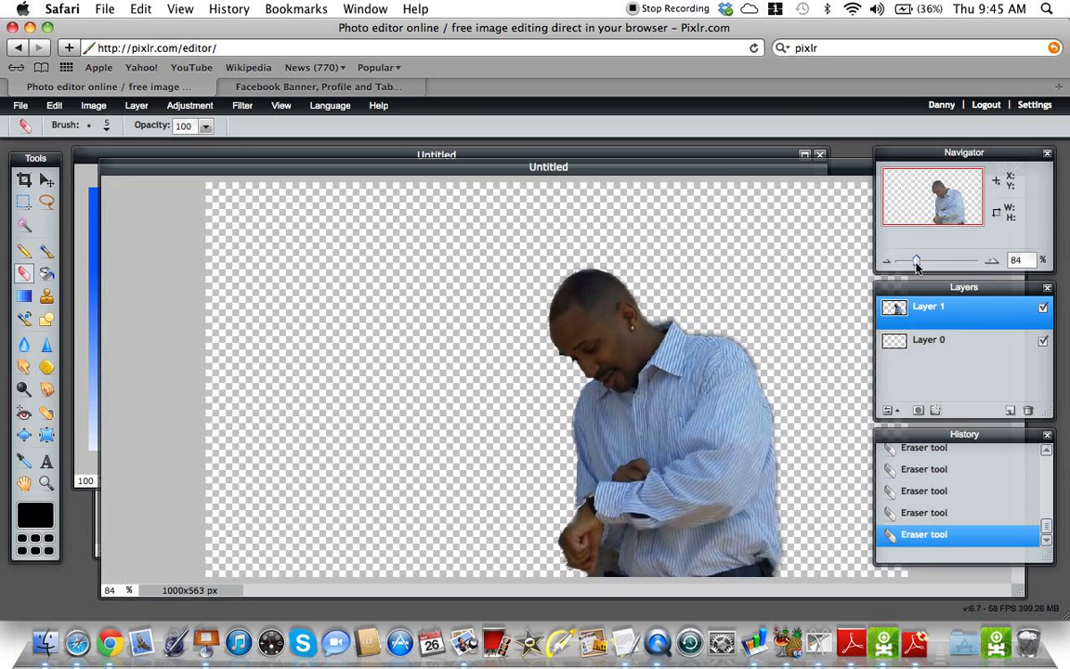
{"action": "left_click", "coordinate": [19, 204]}
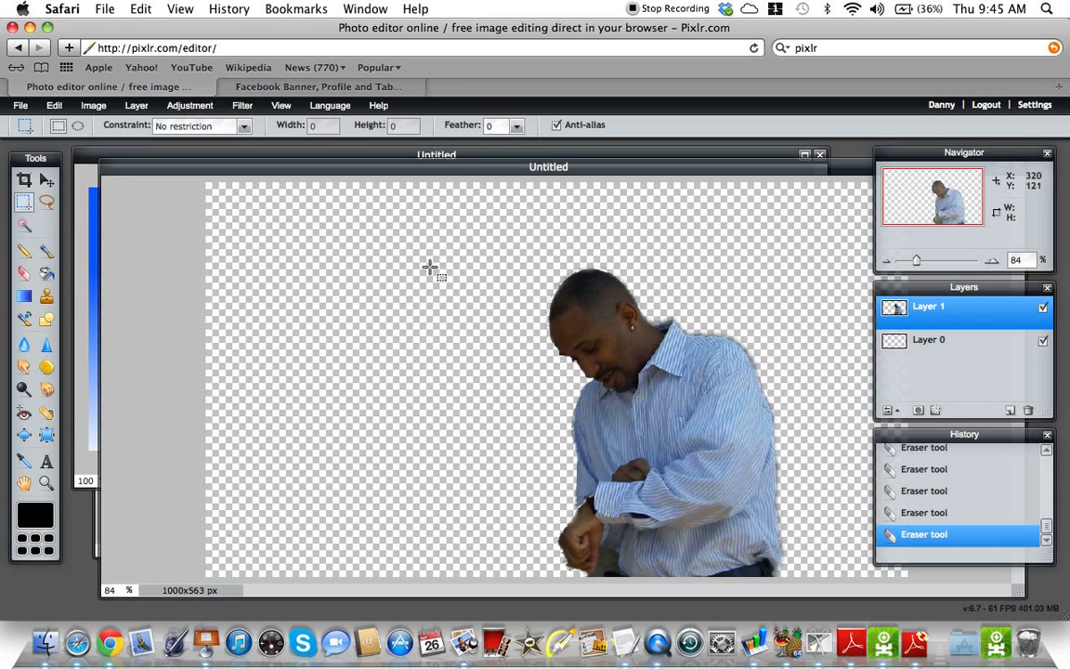
{"action": "left_click_drag", "start_coordinate": [658, 435], "coordinate": [813, 470]}
{"action": "key", "text": "super+c"}
{"action": "left_click", "coordinate": [626, 227]}
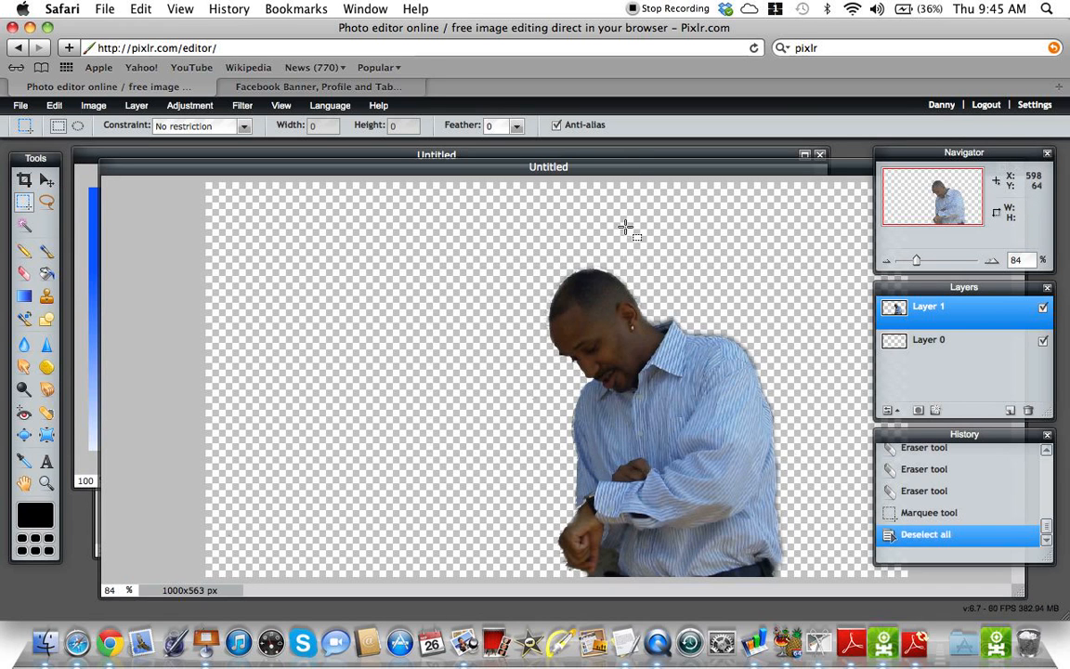
Step: Move the REJECTION FREE FROMULA title text up near the upper edge of the 851 x 315 banner image
{"action": "left_click", "coordinate": [628, 158]}
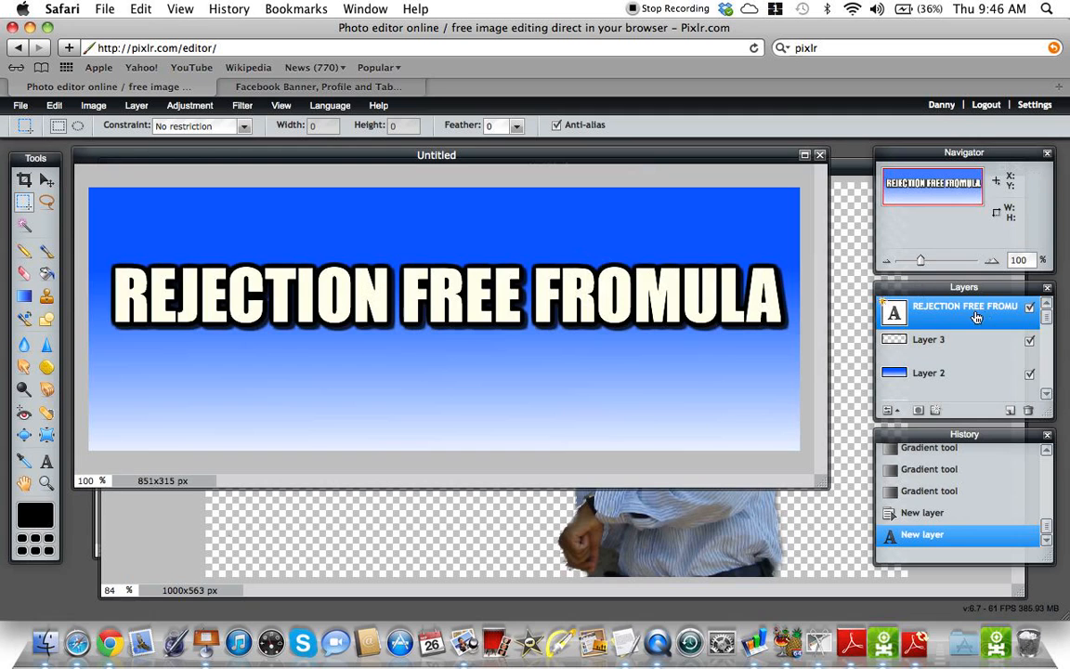
{"action": "left_click", "coordinate": [46, 180]}
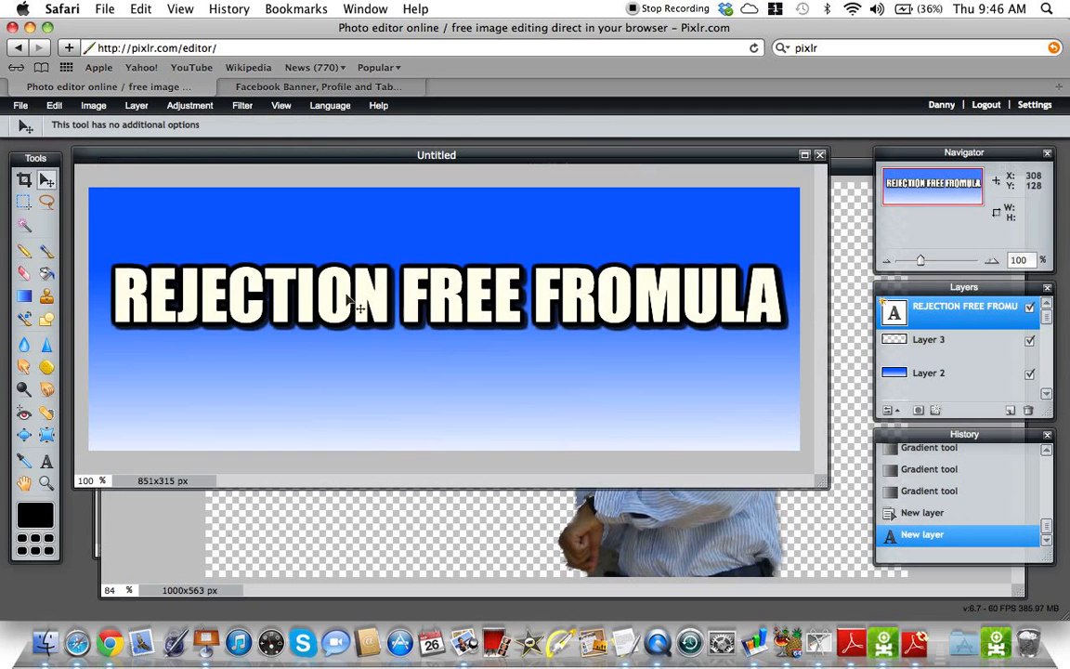
{"action": "left_click_drag", "start_coordinate": [374, 291], "coordinate": [373, 247]}
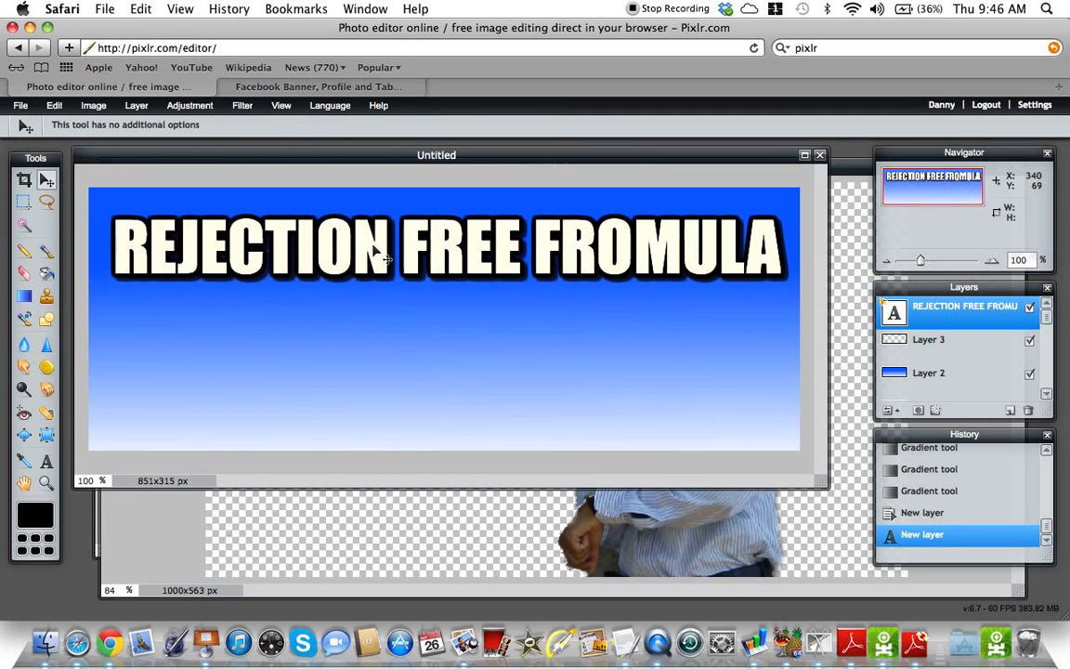
Step: Paste the man onto the banner and use Free transform to shrink him into the lower-right corner below the title
{"action": "key", "text": "super+v"}
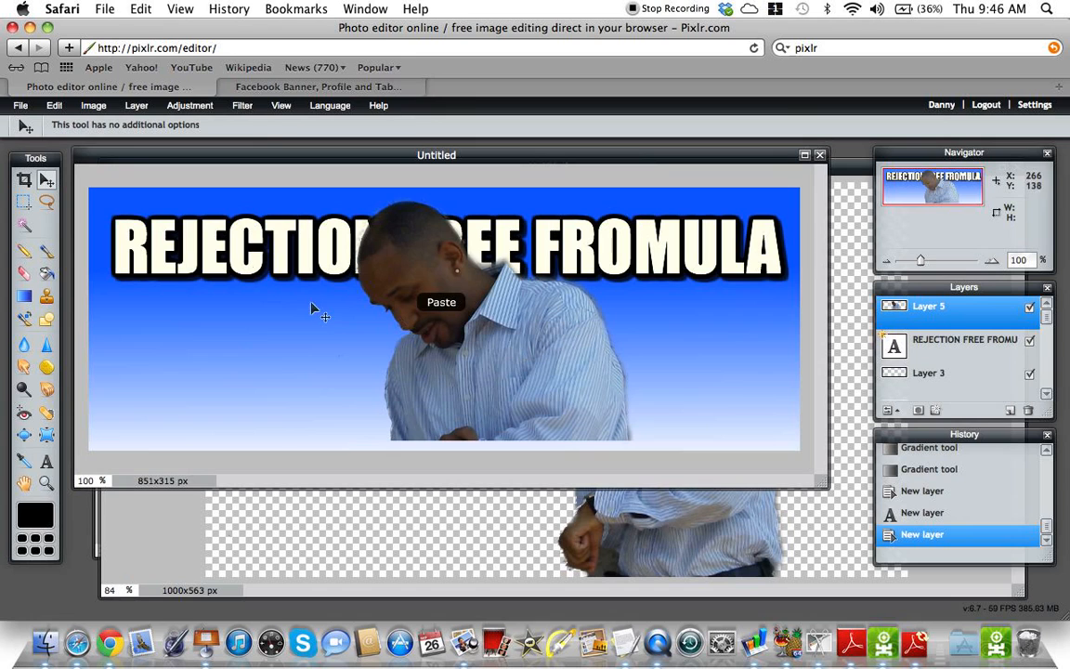
{"action": "left_click", "coordinate": [94, 106]}
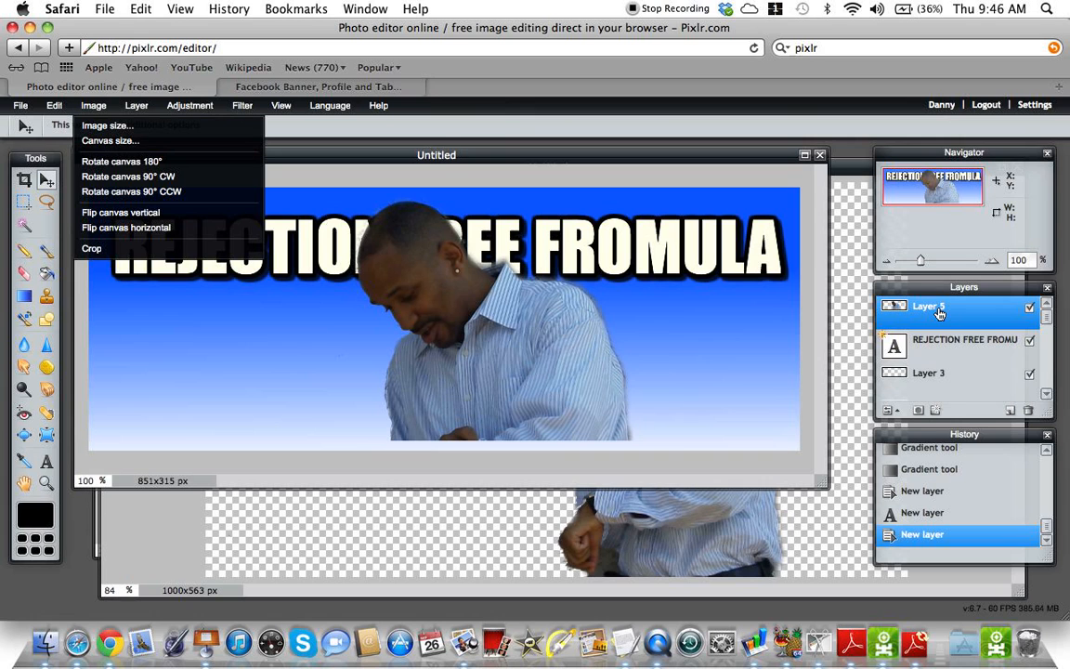
{"action": "left_click", "coordinate": [53, 108]}
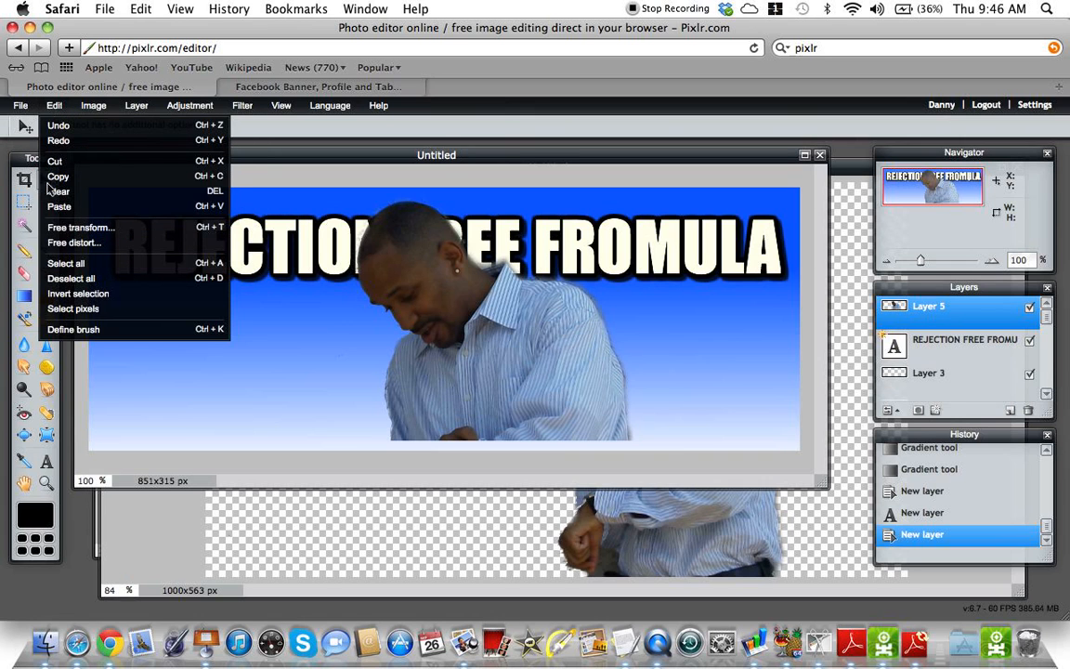
{"action": "left_click", "coordinate": [54, 227]}
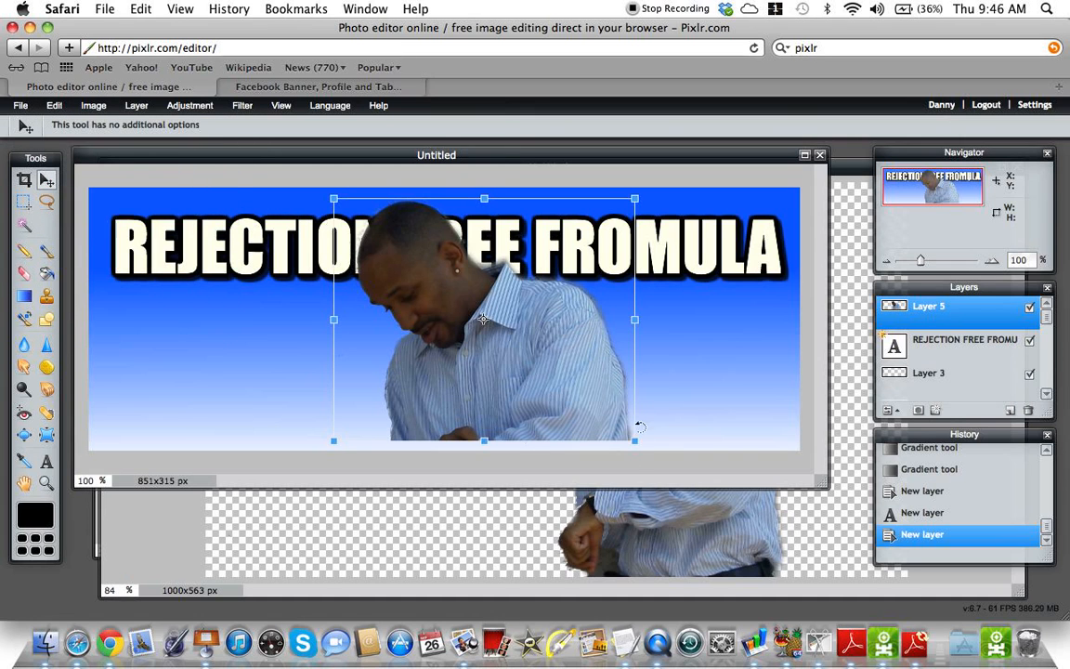
{"action": "left_click_drag", "start_coordinate": [632, 437], "coordinate": [604, 419]}
{"action": "left_click_drag", "start_coordinate": [514, 347], "coordinate": [712, 389]}
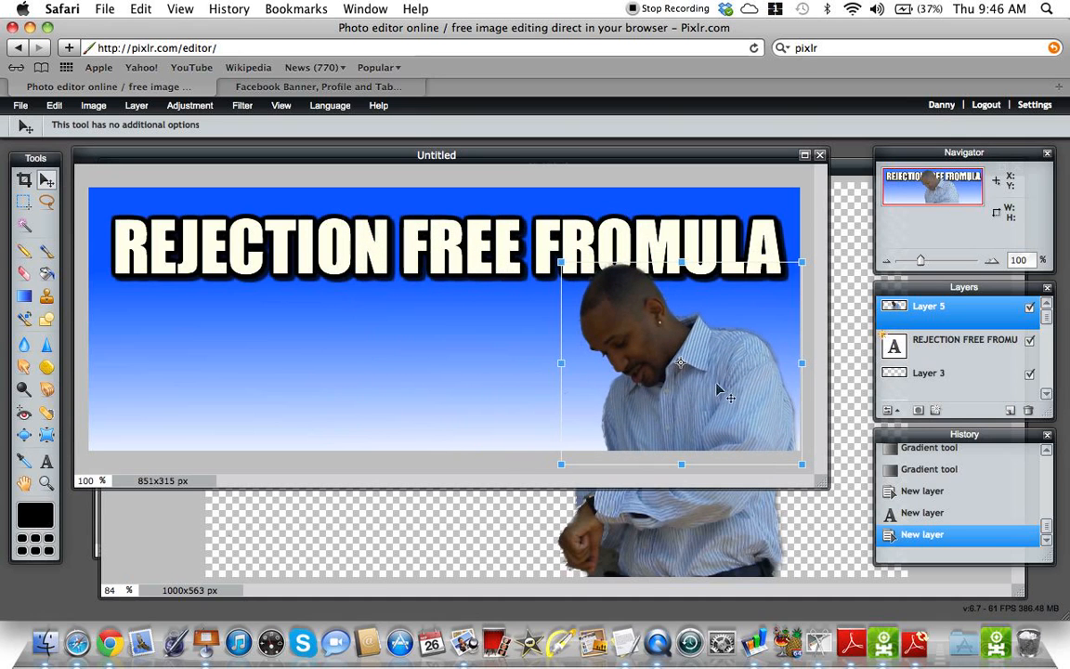
{"action": "left_click_drag", "start_coordinate": [801, 465], "coordinate": [777, 433]}
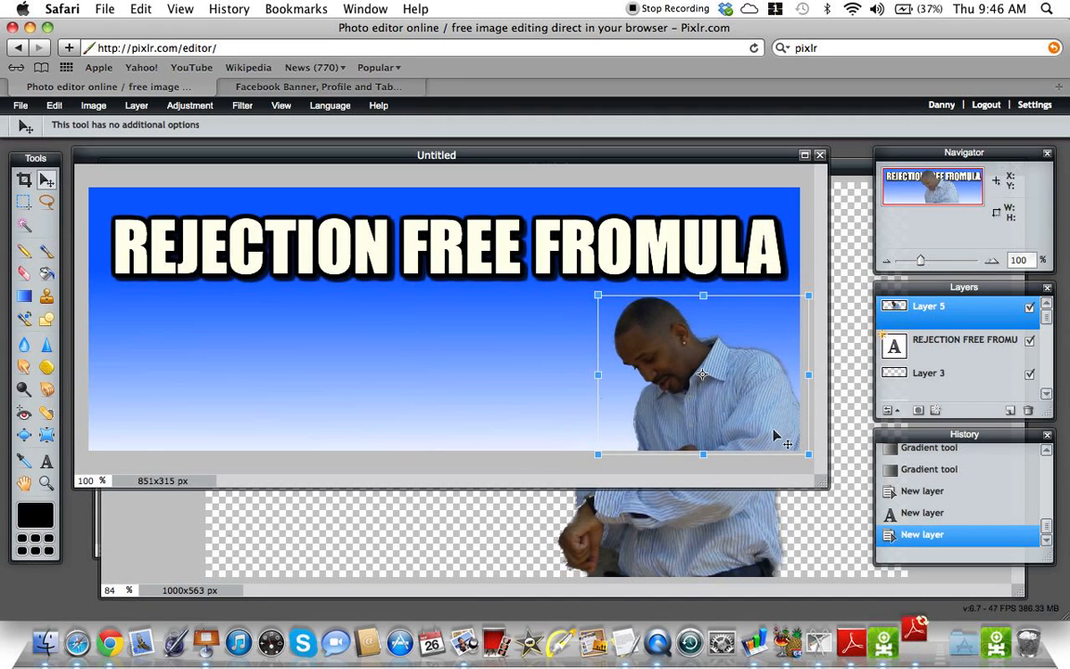
{"action": "left_click", "coordinate": [431, 373]}
{"action": "left_click", "coordinate": [479, 391]}
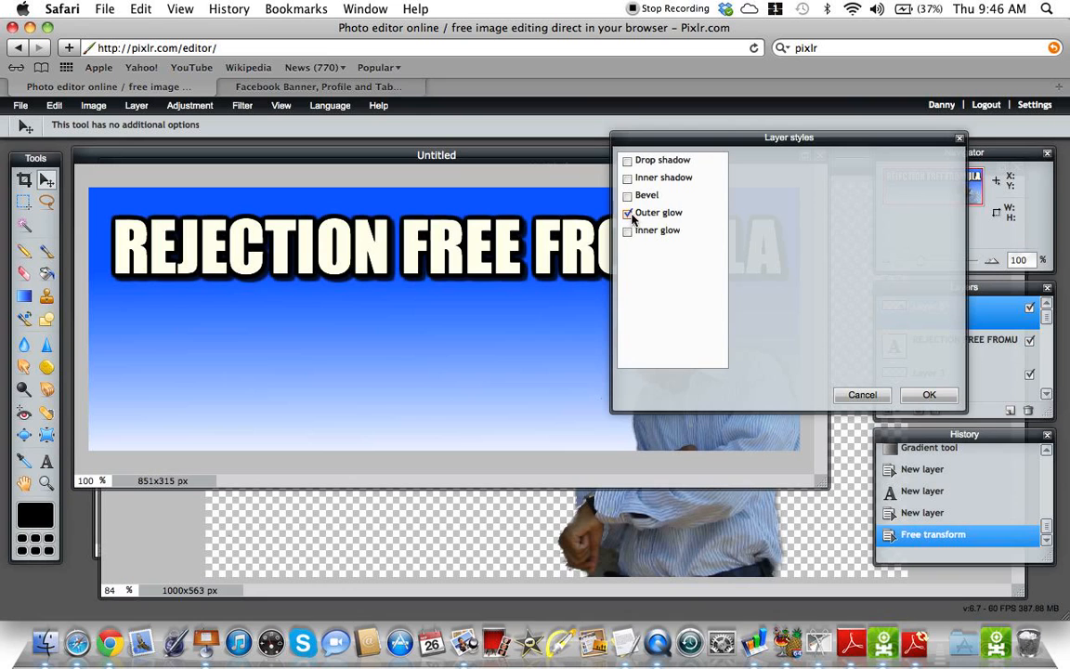
Step: Add an outer glow to the man's layer with hardness 10 and size 16
{"action": "left_click", "coordinate": [647, 215]}
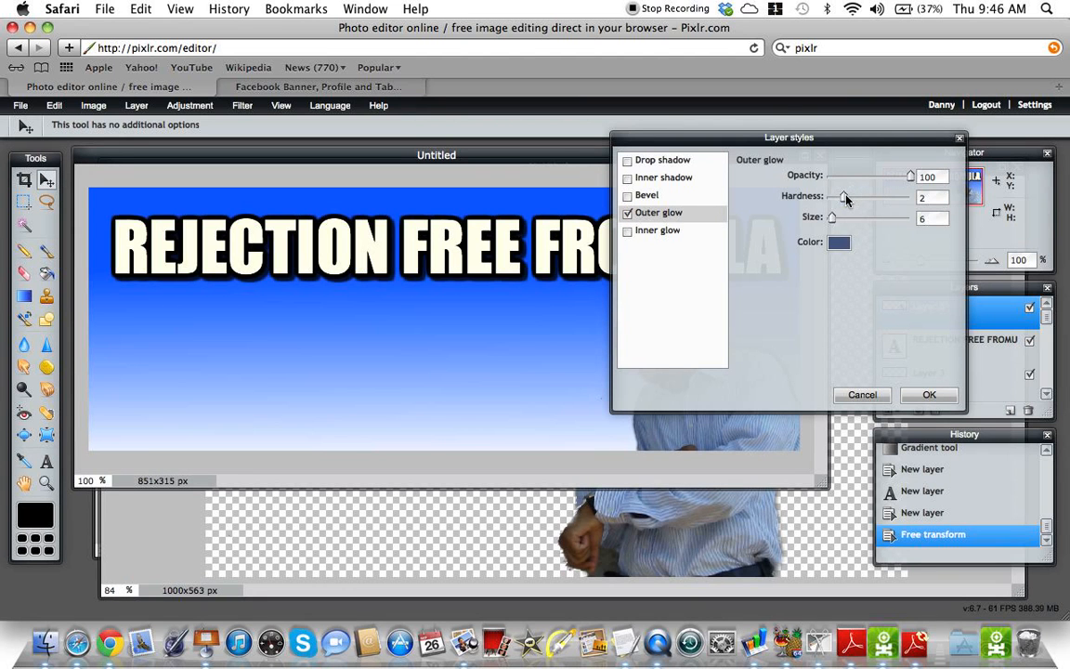
{"action": "left_click_drag", "start_coordinate": [798, 144], "coordinate": [276, 186]}
{"action": "left_click_drag", "start_coordinate": [321, 241], "coordinate": [359, 243]}
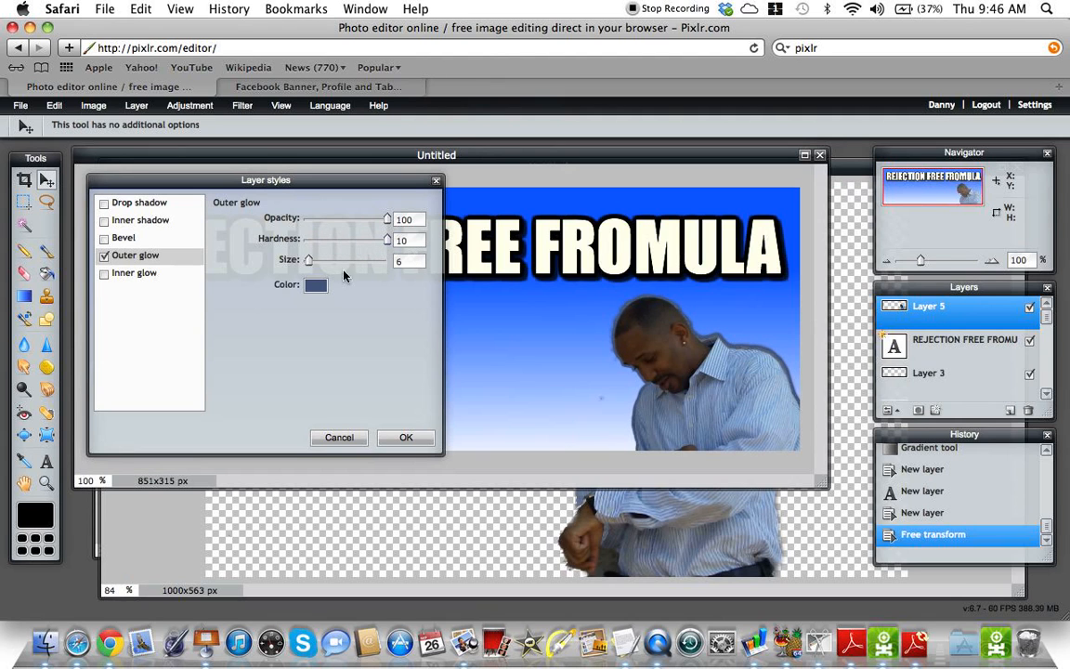
{"action": "left_click_drag", "start_coordinate": [308, 267], "coordinate": [316, 269]}
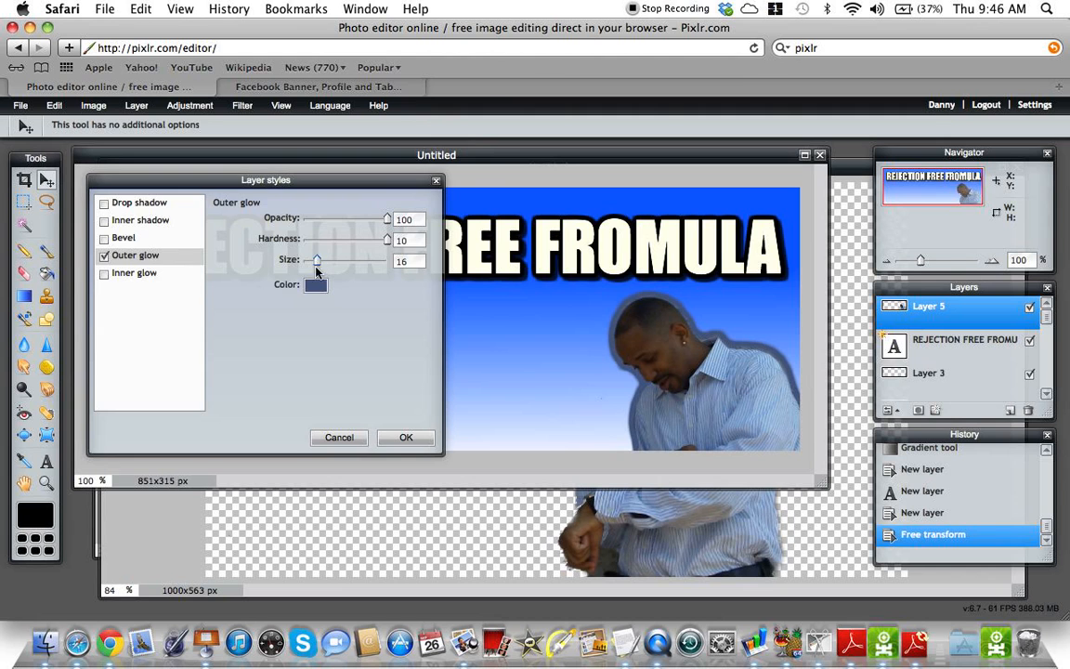
Step: Set the outer glow color to white (ffffff) and apply the layer style
{"action": "left_click", "coordinate": [316, 284]}
{"action": "double_click", "coordinate": [427, 247]}
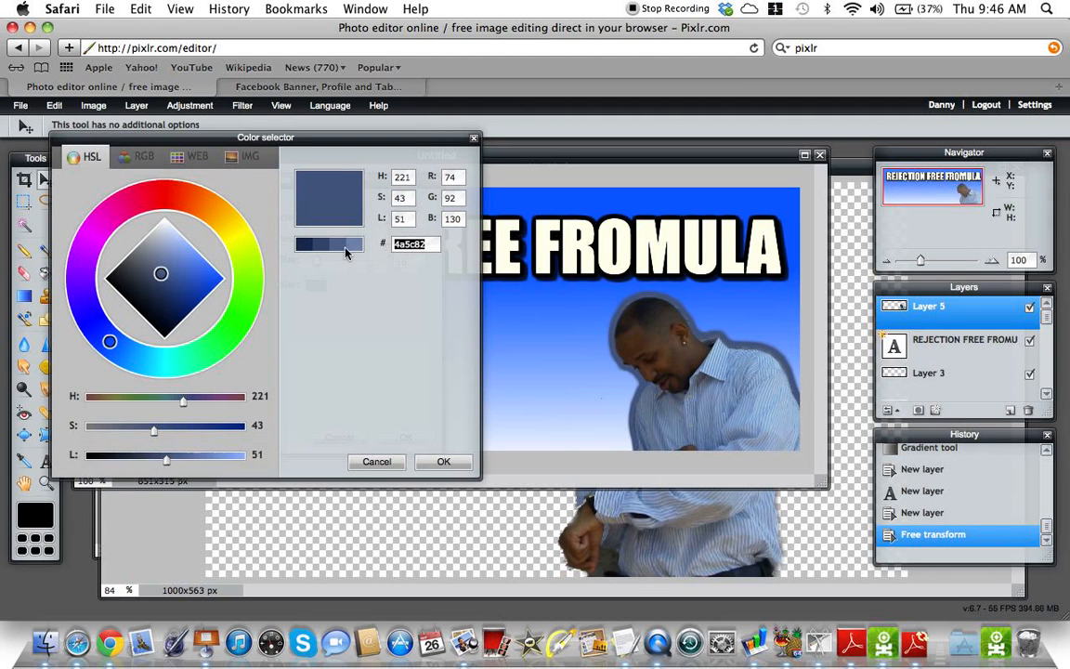
{"action": "type", "text": "ffffff"}
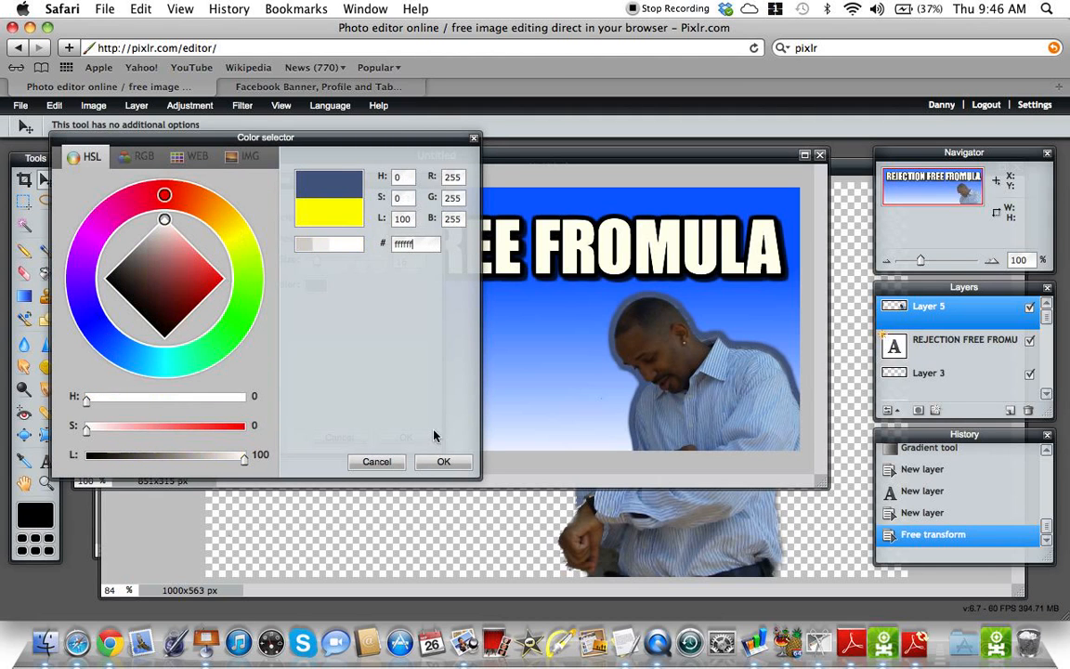
{"action": "left_click", "coordinate": [426, 467]}
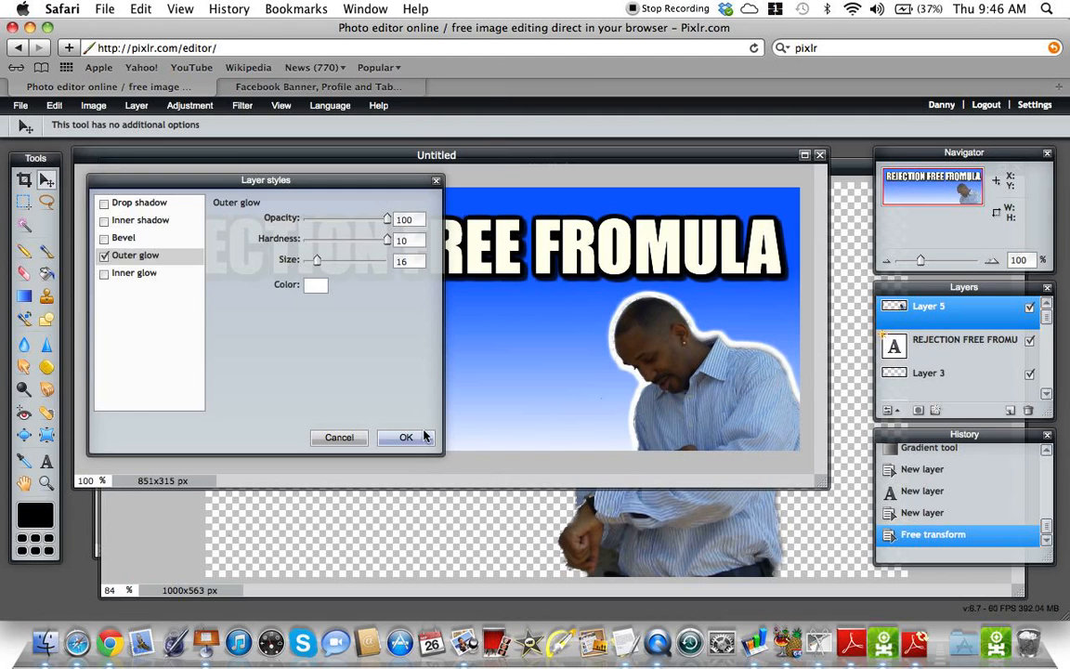
{"action": "left_click", "coordinate": [420, 441]}
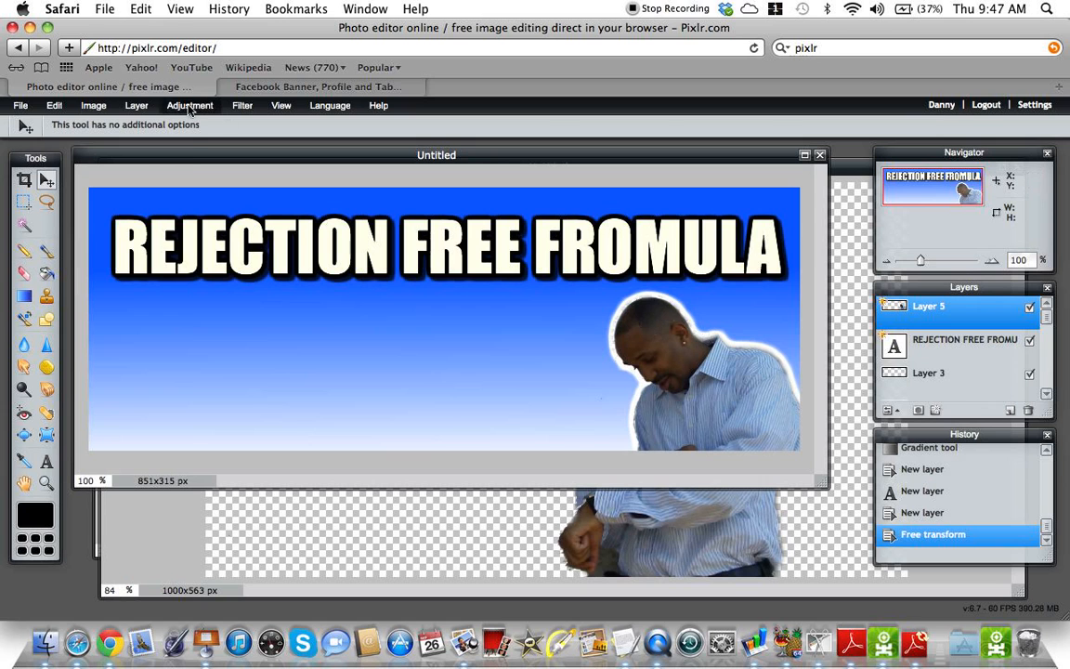
Step: Open the arrow3 image from the #1 Pack folder of the Pixlr image library
{"action": "left_click", "coordinate": [19, 105]}
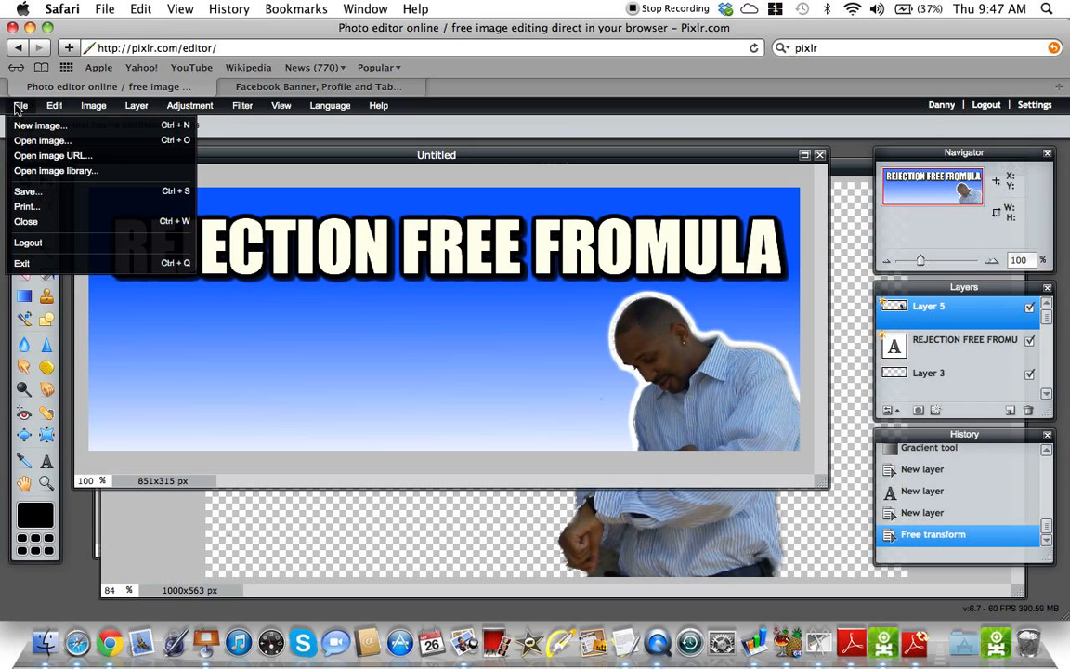
{"action": "left_click", "coordinate": [14, 170]}
{"action": "left_click", "coordinate": [227, 202]}
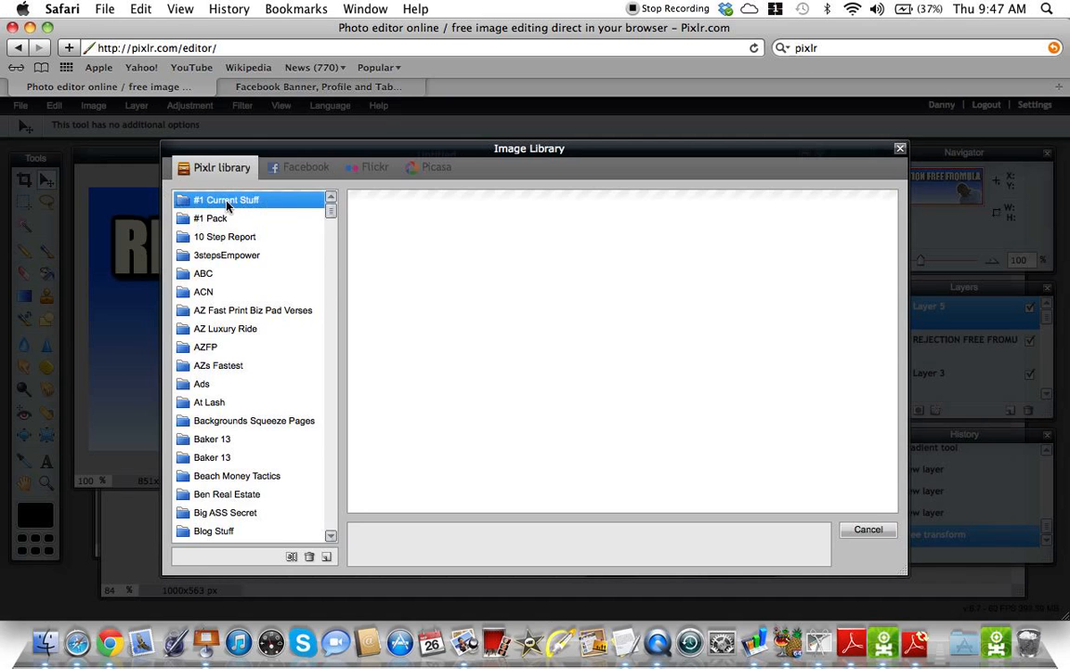
{"action": "left_click", "coordinate": [219, 219]}
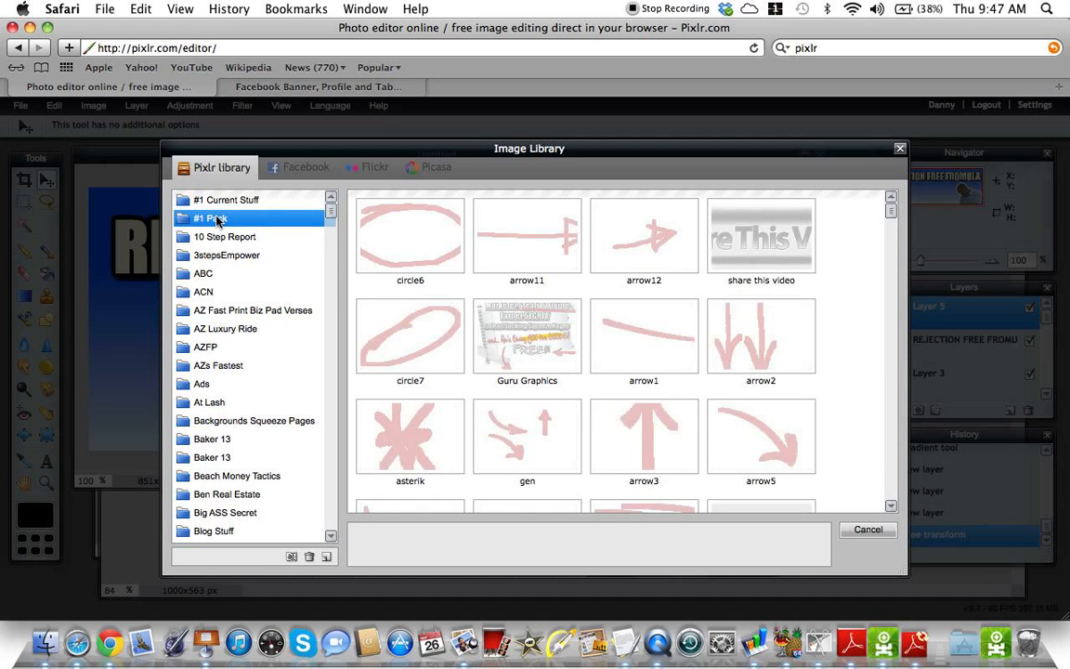
{"action": "scroll", "coordinate": [648, 461], "scroll_direction": "down", "scroll_amount": 1}
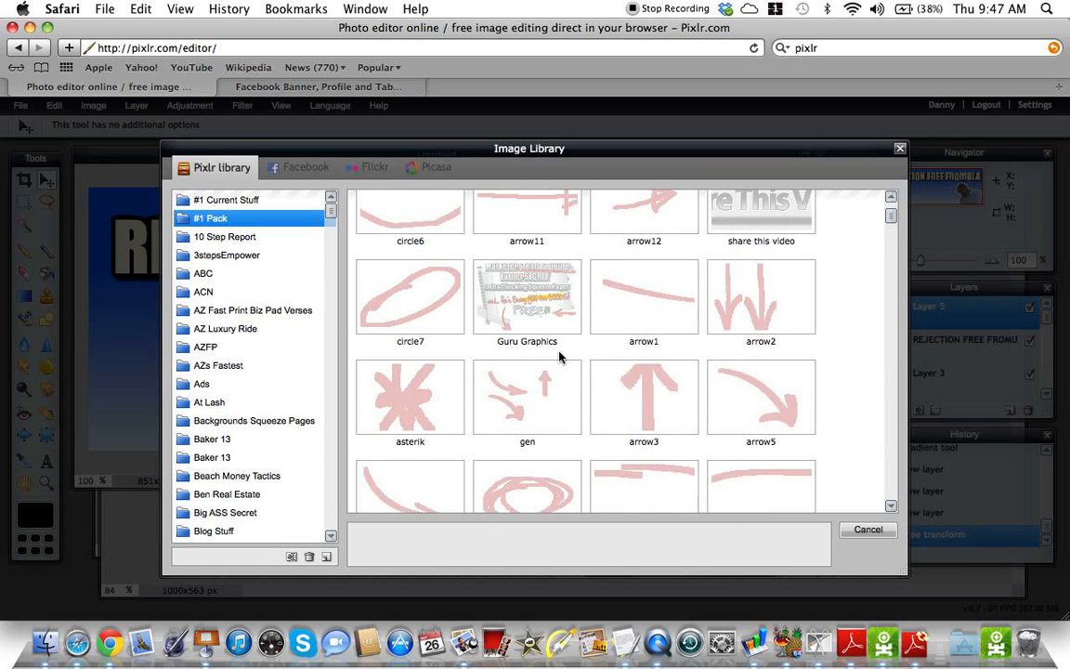
{"action": "left_click", "coordinate": [653, 394]}
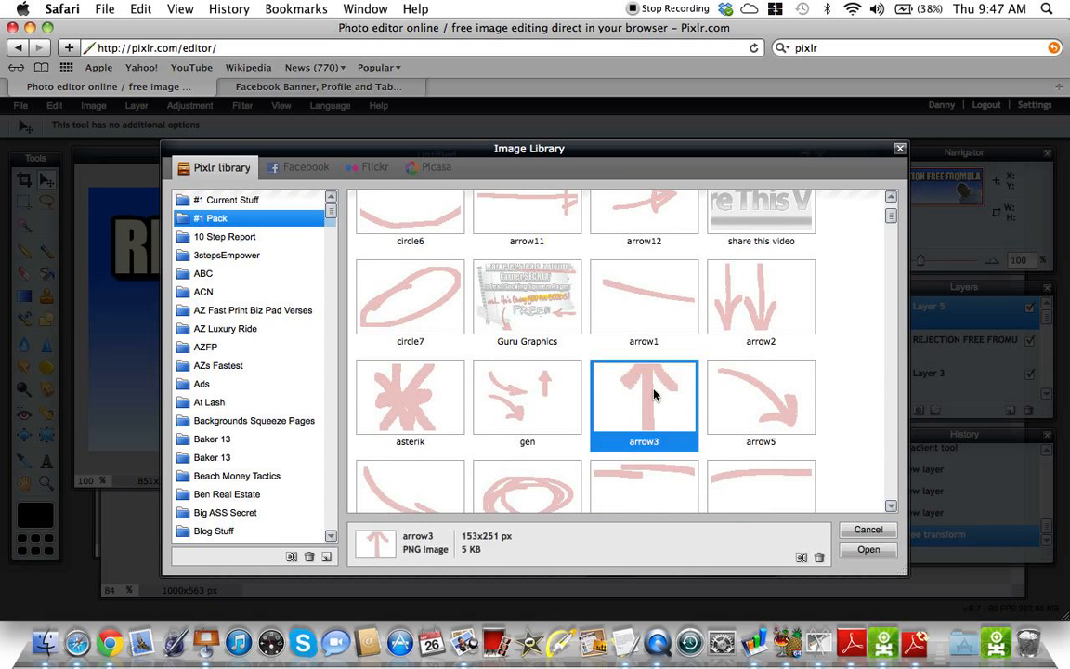
{"action": "left_click", "coordinate": [866, 550]}
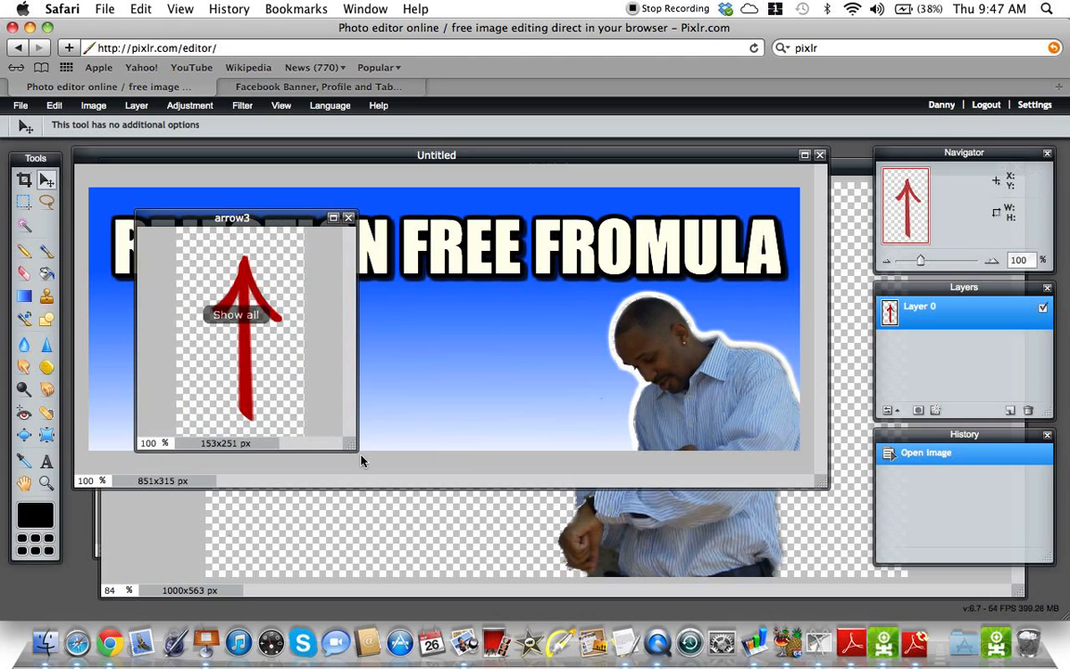
Step: Copy a marquee selection around the red arrow and paste it into the banner image
{"action": "left_click_drag", "start_coordinate": [351, 446], "coordinate": [393, 506]}
{"action": "left_click", "coordinate": [24, 201]}
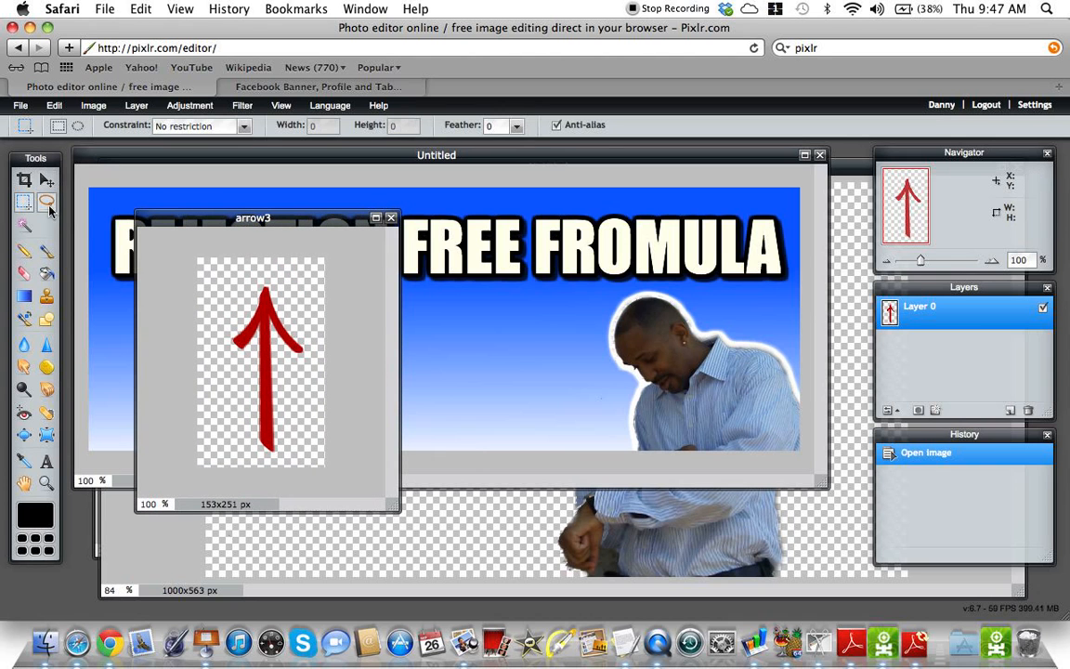
{"action": "left_click_drag", "start_coordinate": [214, 256], "coordinate": [316, 489]}
{"action": "key", "text": "super+c"}
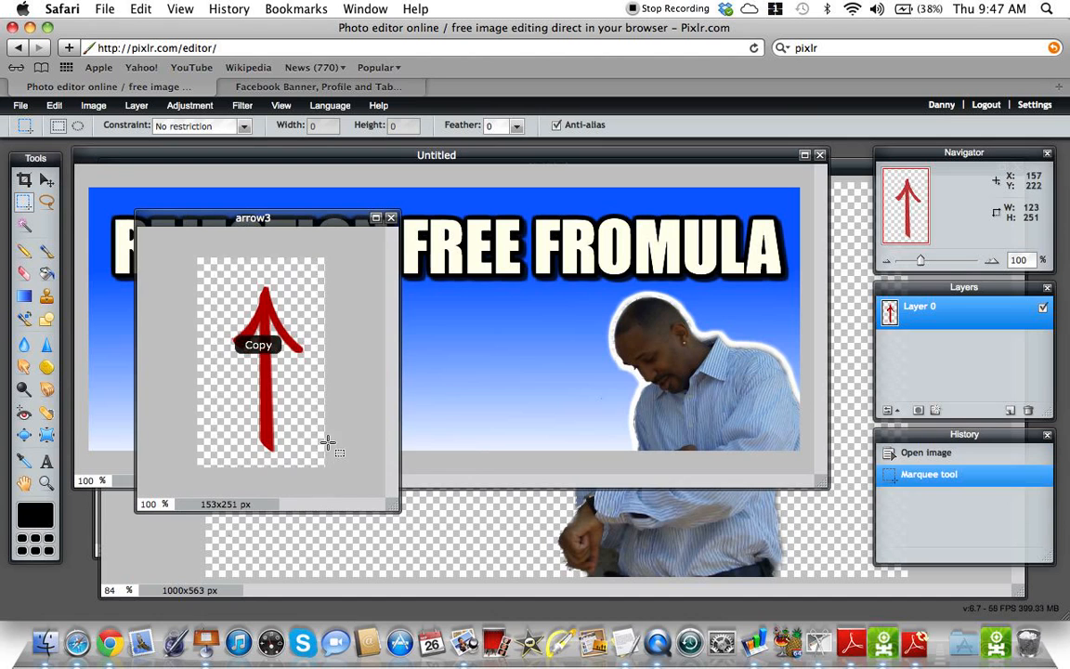
{"action": "left_click", "coordinate": [444, 398]}
{"action": "key", "text": "super+v"}
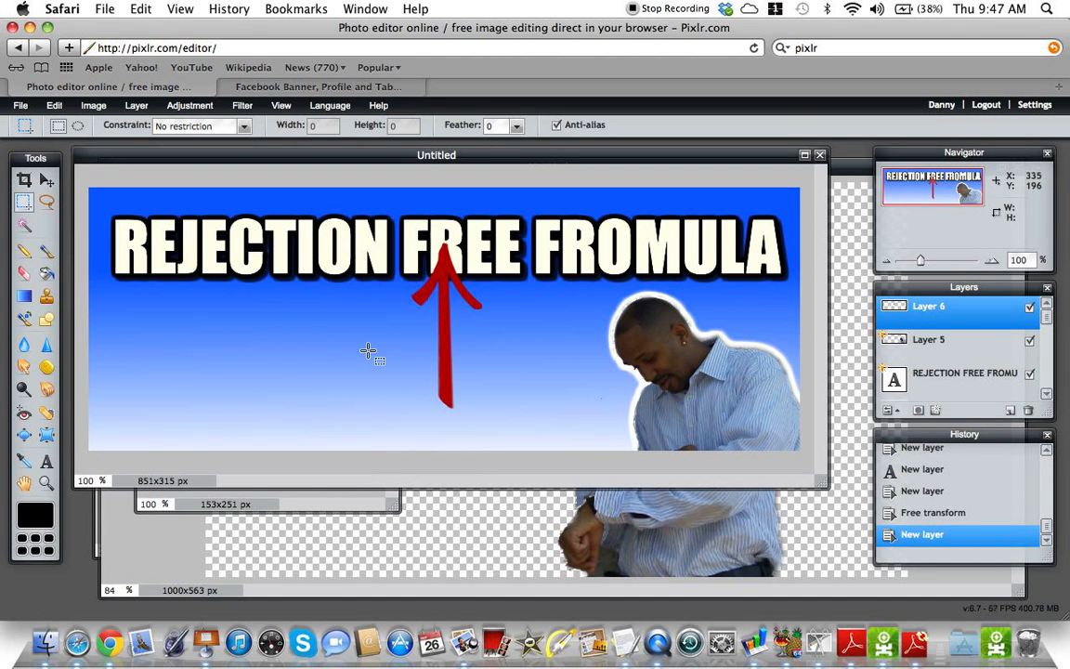
Step: Use Free transform to rotate the red arrow to point right, shrink it and place it below the word REJECTION
{"action": "left_click", "coordinate": [55, 106]}
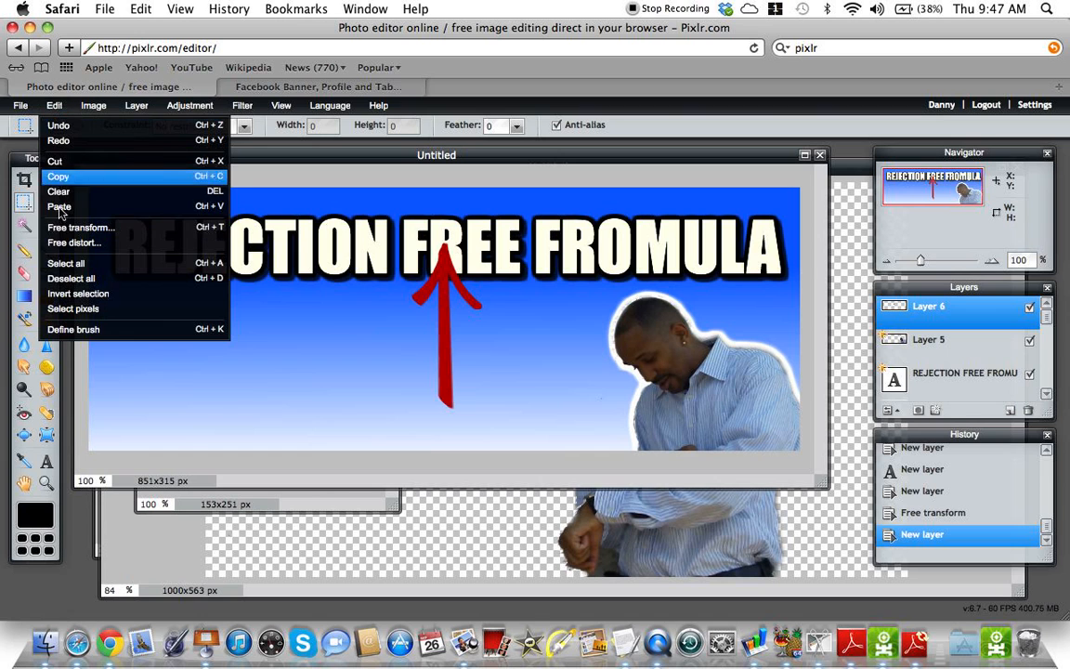
{"action": "left_click", "coordinate": [60, 228]}
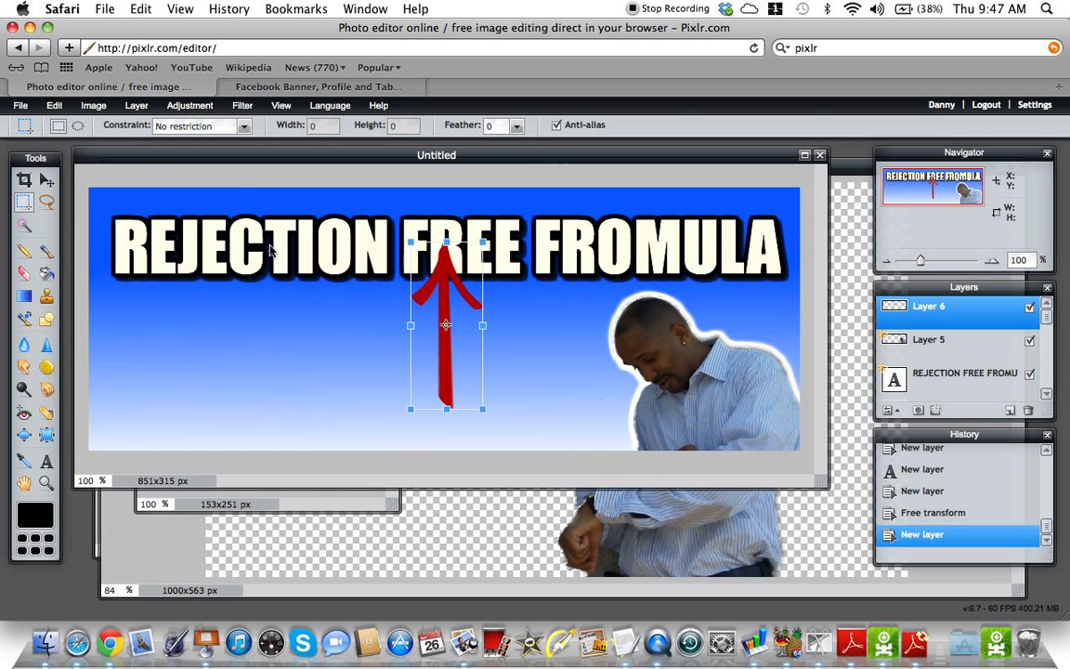
{"action": "left_click_drag", "start_coordinate": [487, 251], "coordinate": [517, 368]}
{"action": "left_click_drag", "start_coordinate": [475, 336], "coordinate": [247, 339]}
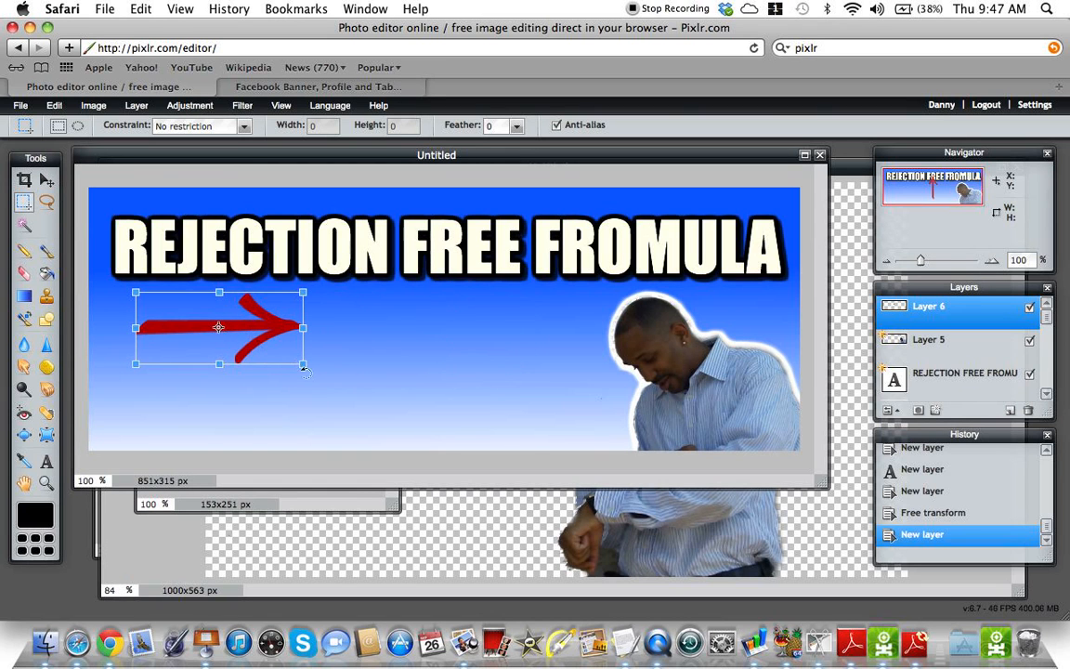
{"action": "left_click_drag", "start_coordinate": [309, 371], "coordinate": [277, 330]}
{"action": "left_click", "coordinate": [370, 380]}
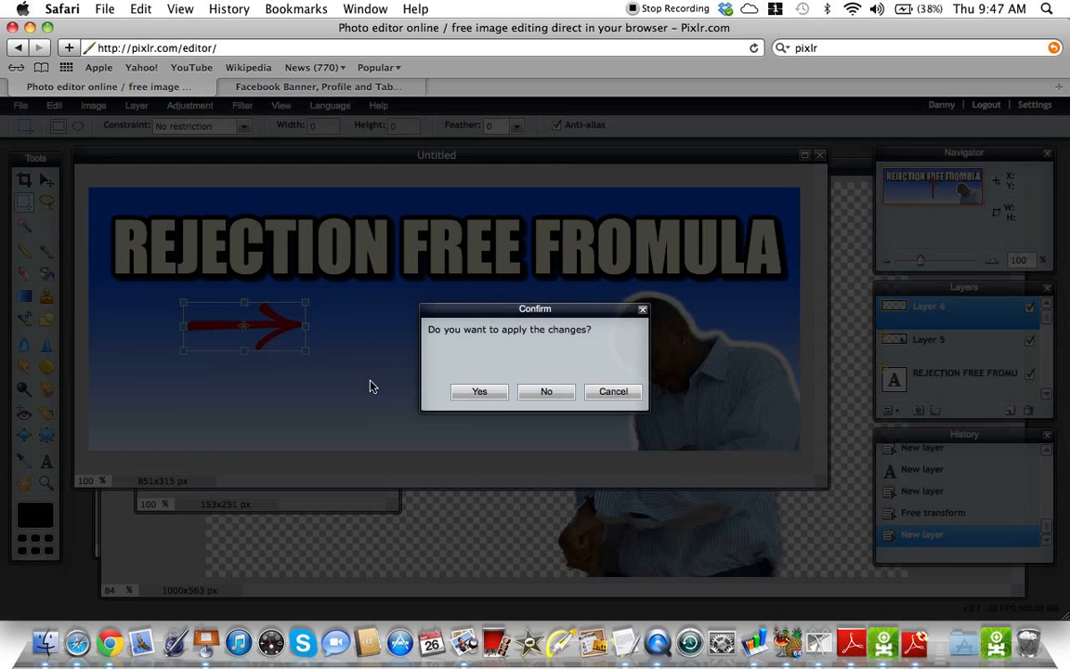
{"action": "left_click", "coordinate": [497, 390]}
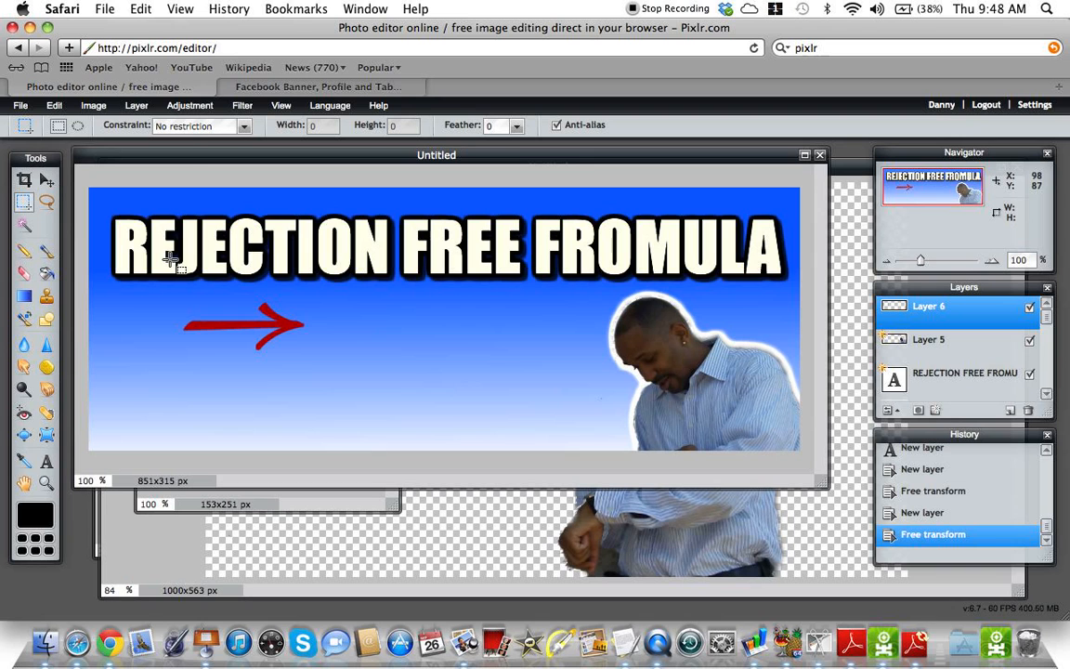
Step: Open the yellow_signupnow image from the #1 Pack folder of the Pixlr image library
{"action": "left_click", "coordinate": [25, 107]}
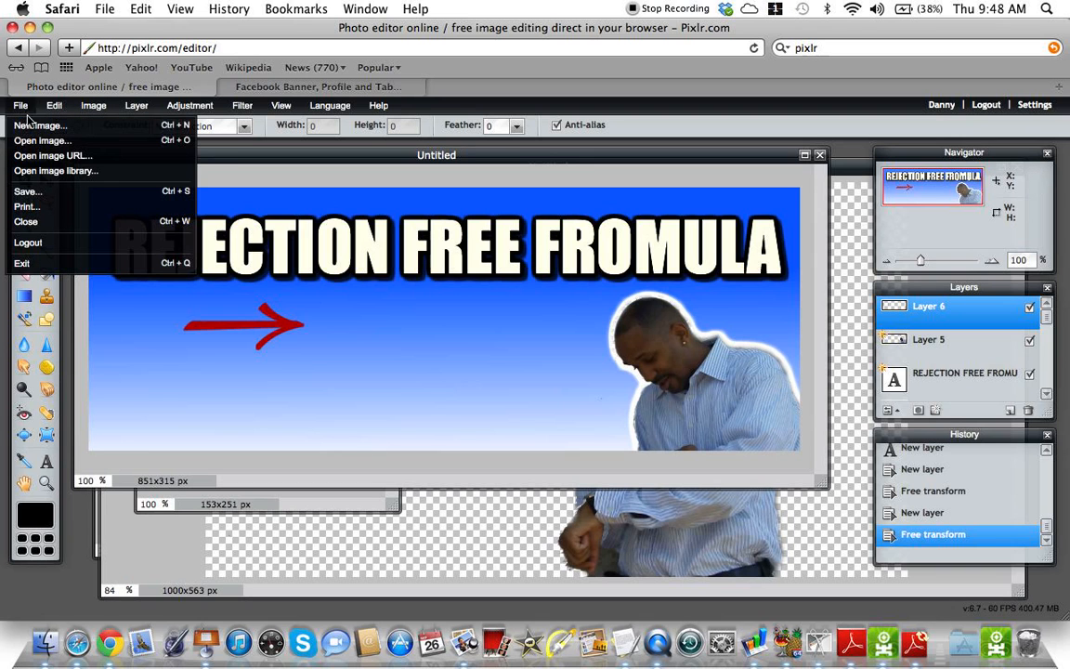
{"action": "left_click", "coordinate": [21, 172]}
{"action": "left_click", "coordinate": [200, 218]}
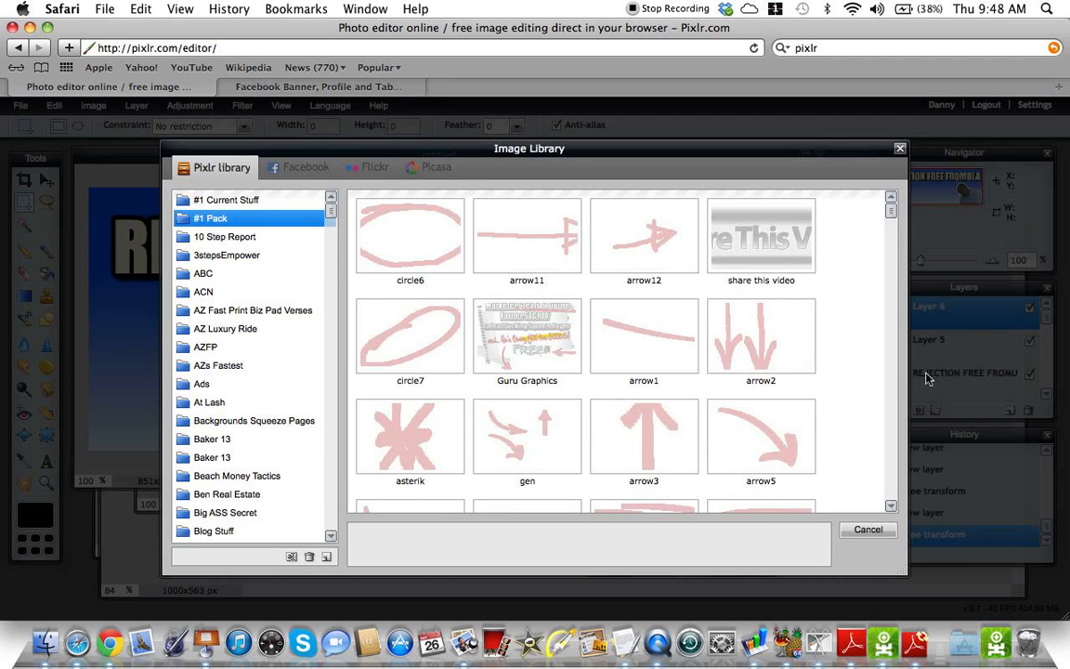
{"action": "left_click_drag", "start_coordinate": [891, 215], "coordinate": [873, 458]}
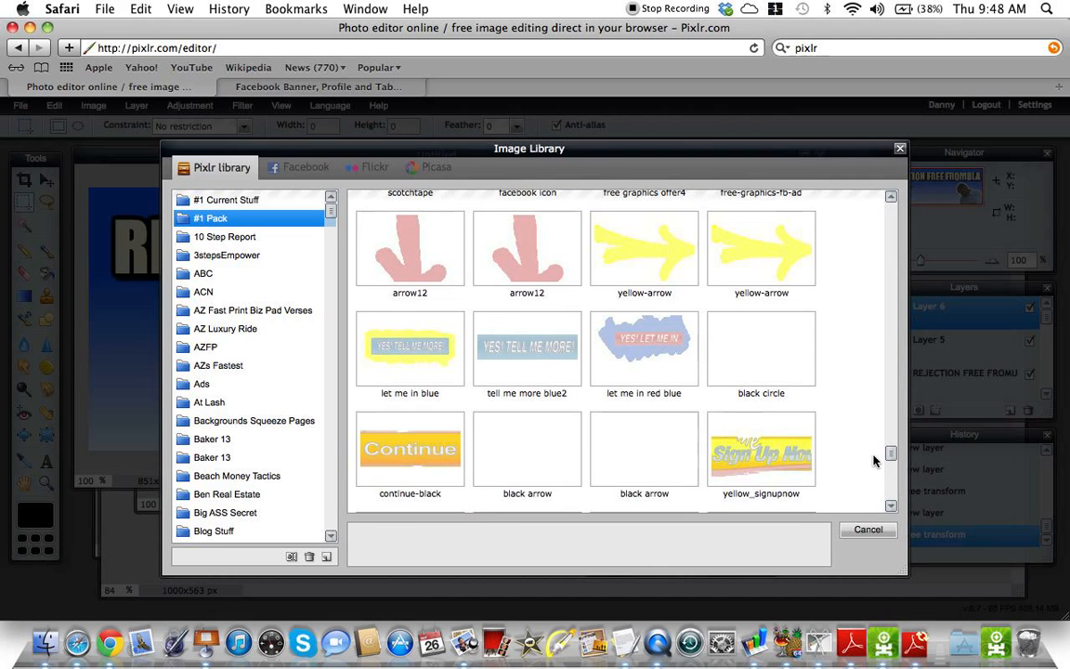
{"action": "left_click", "coordinate": [793, 459]}
{"action": "left_click", "coordinate": [868, 551]}
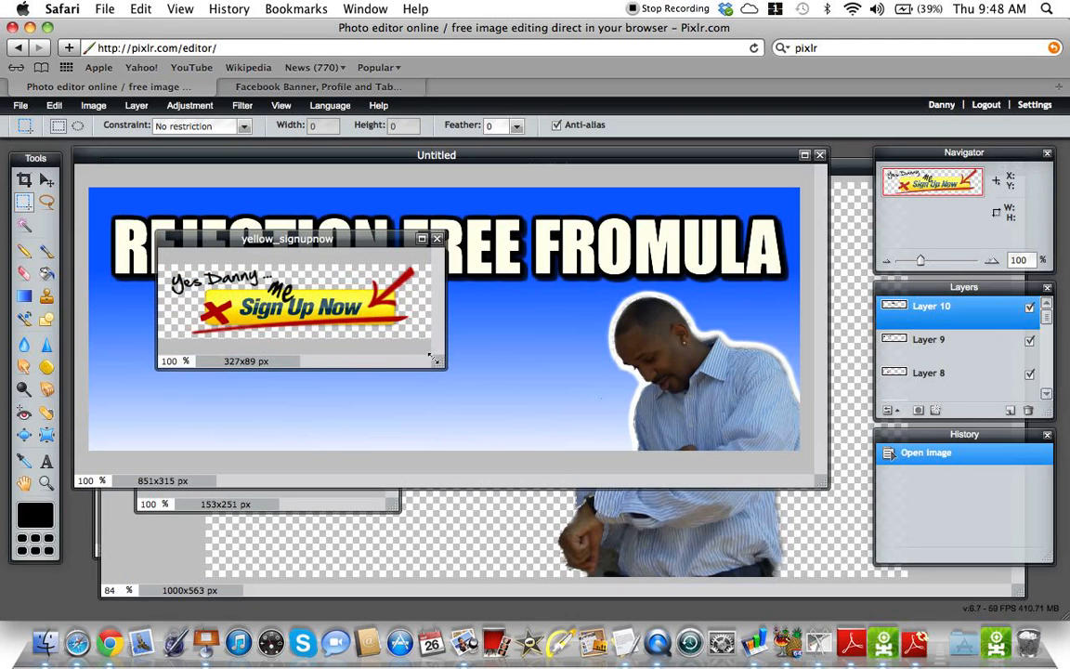
Step: Copy the handwritten "me" layer (Layer 10) of the yellow_signupnow image and paste it into the banner
{"action": "left_click_drag", "start_coordinate": [435, 361], "coordinate": [491, 426]}
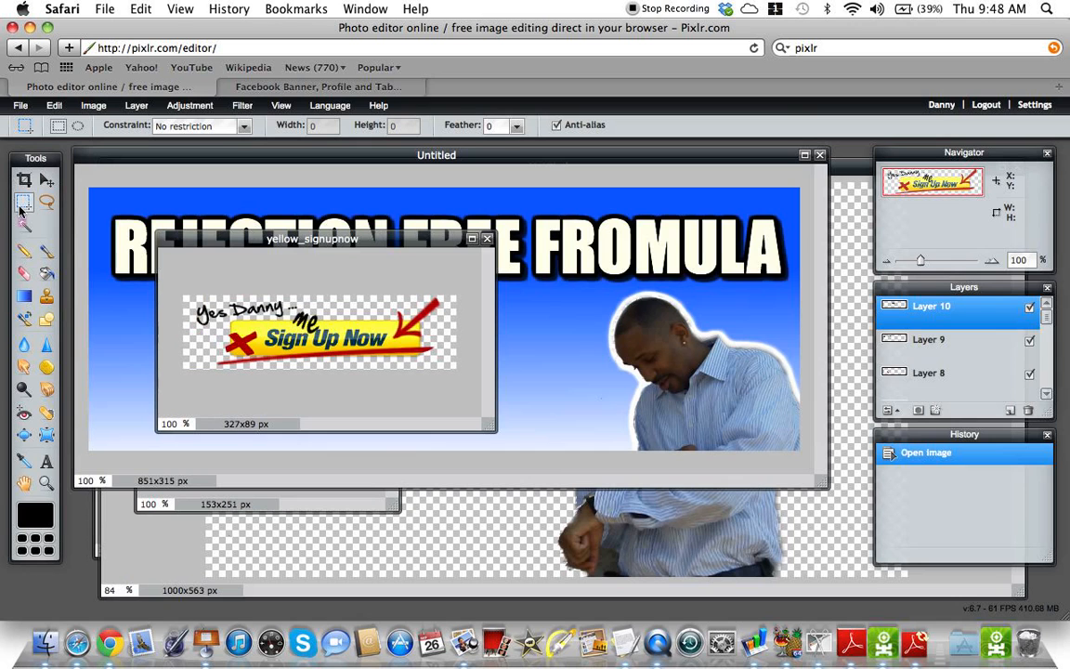
{"action": "left_click_drag", "start_coordinate": [175, 281], "coordinate": [477, 384]}
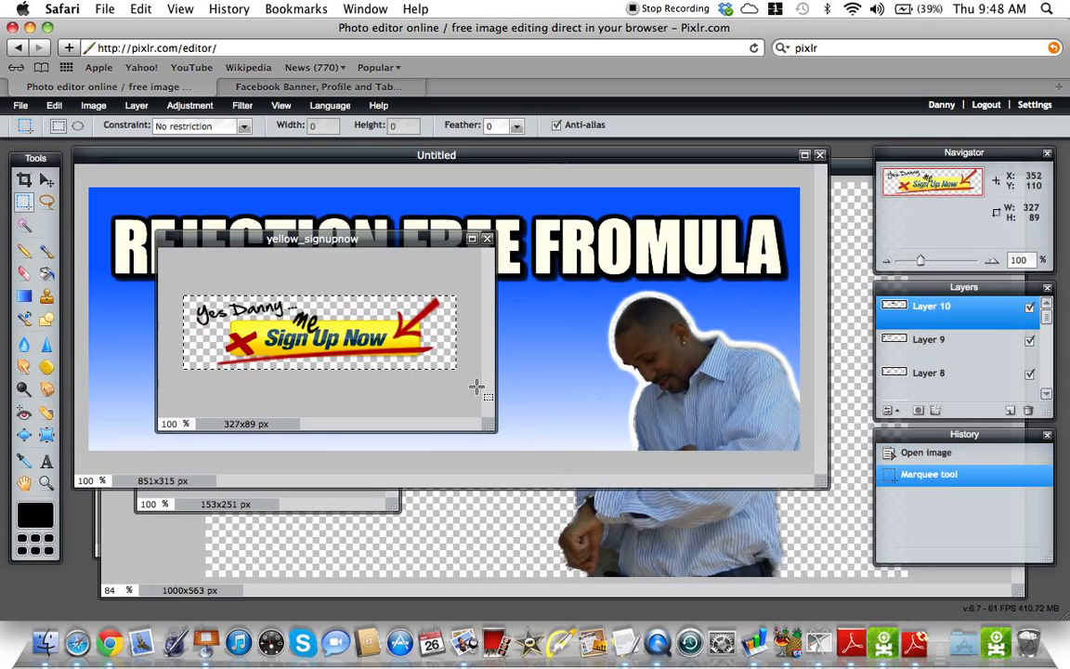
{"action": "key", "text": "super+c"}
{"action": "key", "text": "super+d"}
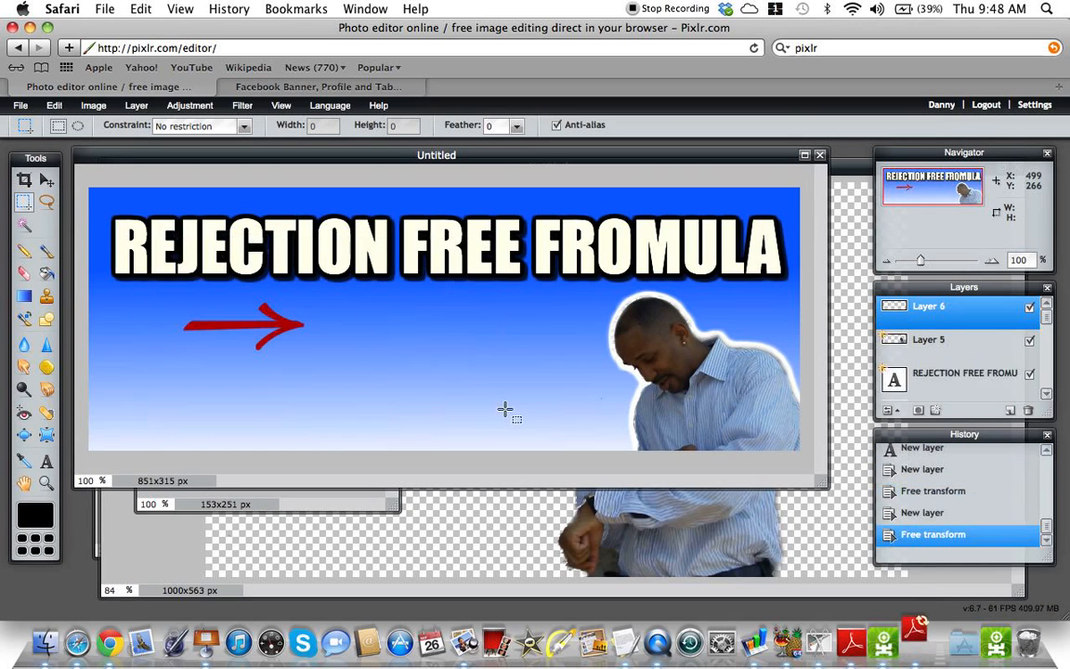
{"action": "key", "text": "super+v"}
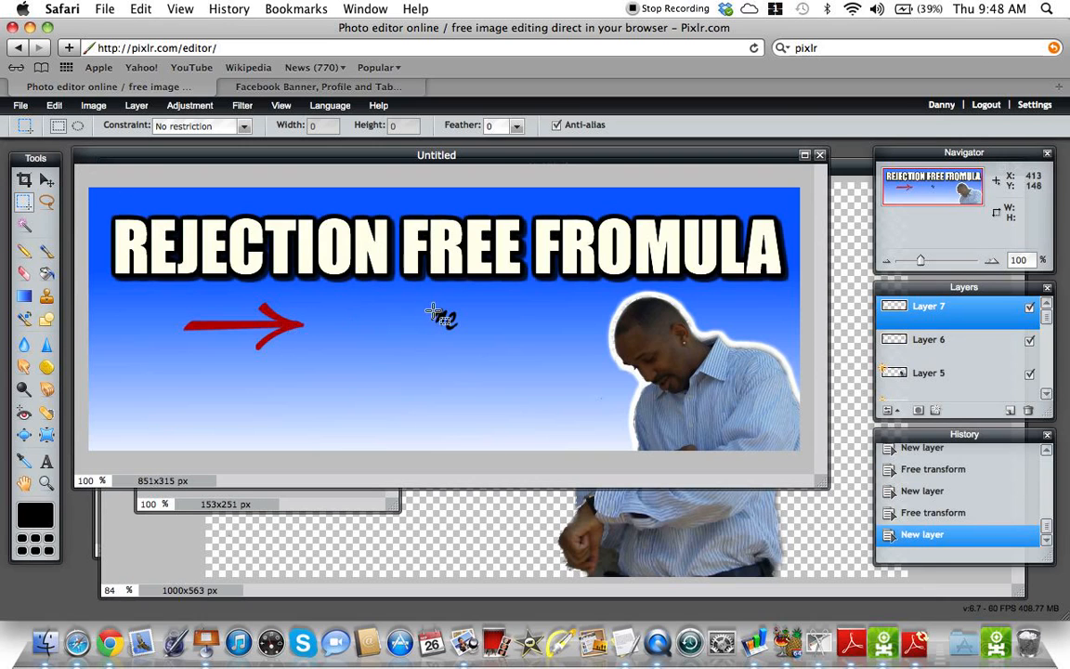
Step: Close the arrow3 image without saving and rearrange the banner and yellow_signupnow windows so both images can be reached
{"action": "left_click", "coordinate": [324, 503]}
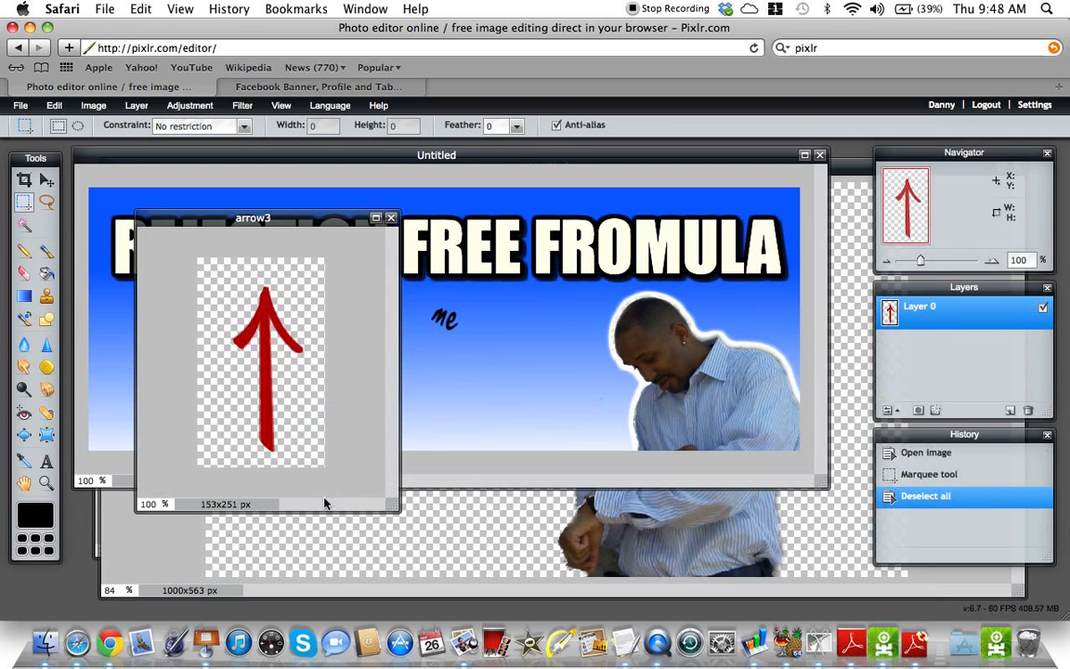
{"action": "left_click", "coordinate": [390, 218]}
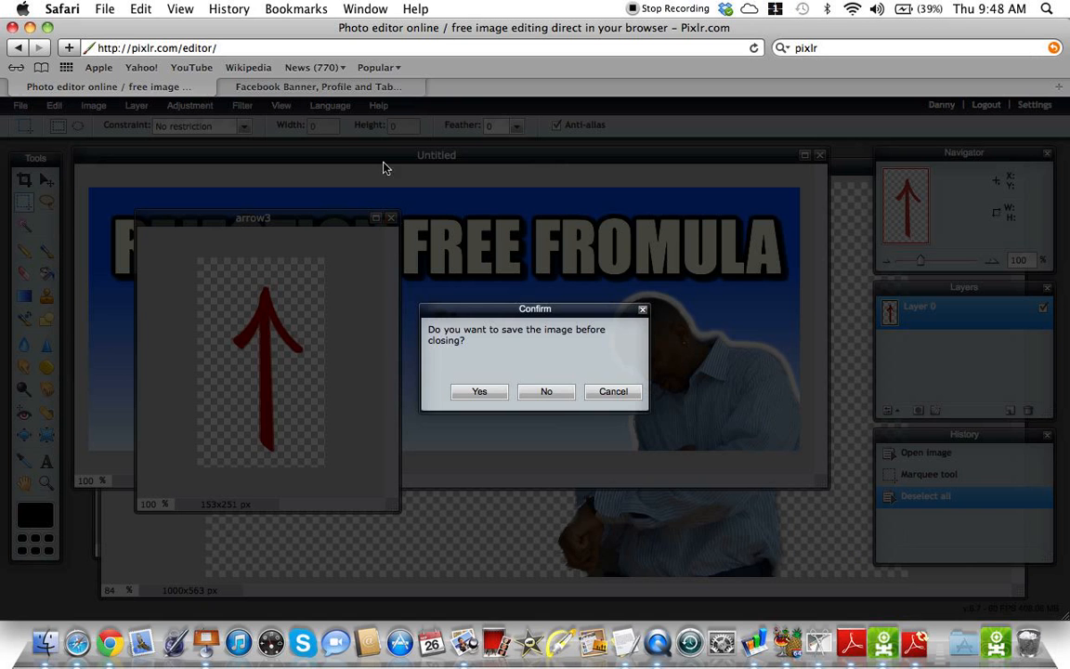
{"action": "left_click", "coordinate": [544, 395]}
{"action": "left_click_drag", "start_coordinate": [323, 161], "coordinate": [319, 287]}
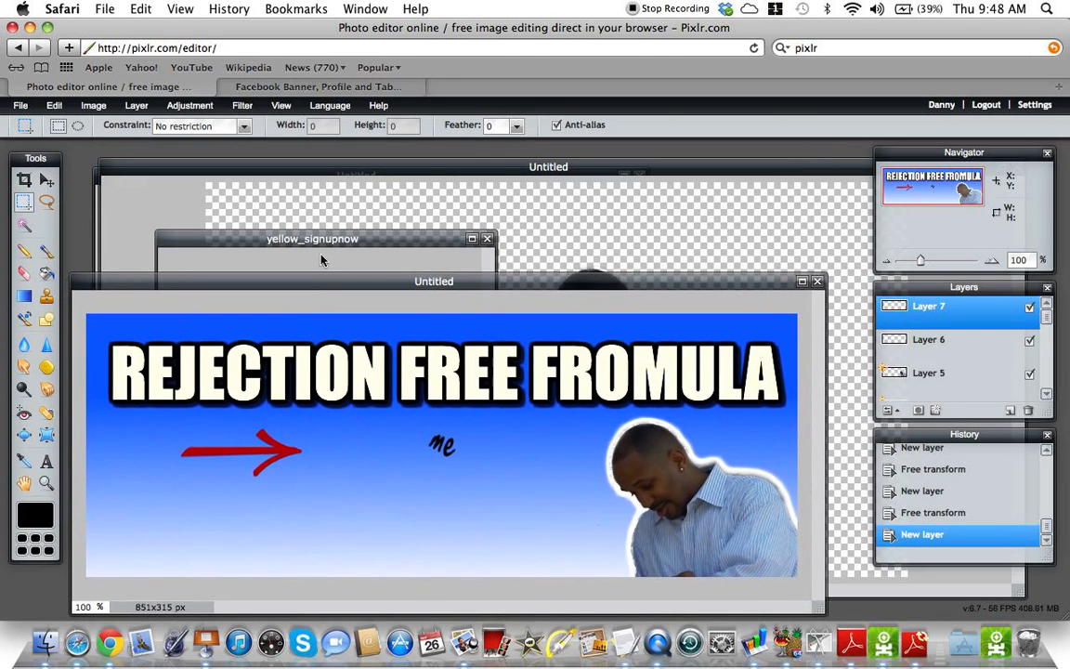
{"action": "left_click_drag", "start_coordinate": [329, 232], "coordinate": [309, 181]}
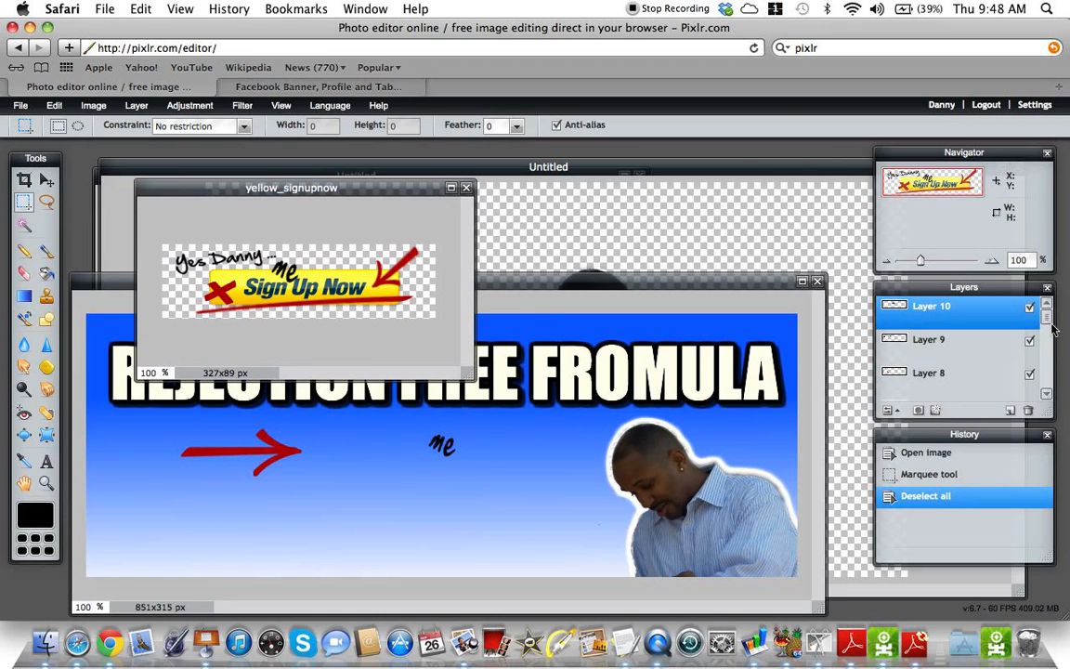
Step: Copy the yellow Sign Up Now button (Layer 3) from yellow_signupnow into the banner and place it at the red arrow's tip
{"action": "left_click_drag", "start_coordinate": [1046, 319], "coordinate": [1046, 372]}
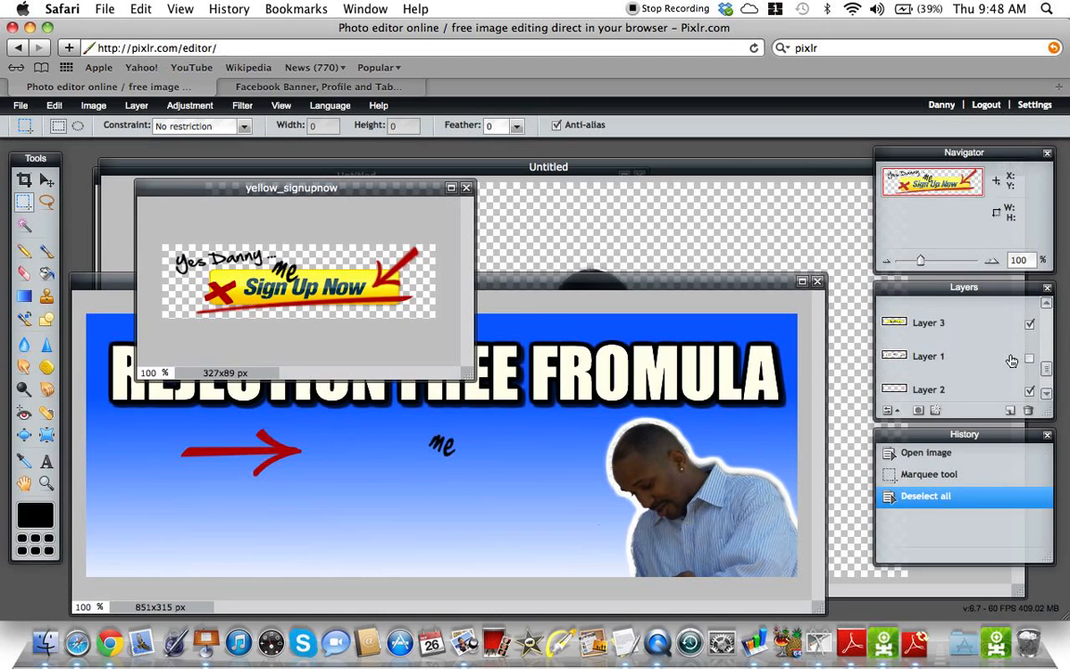
{"action": "left_click", "coordinate": [911, 329]}
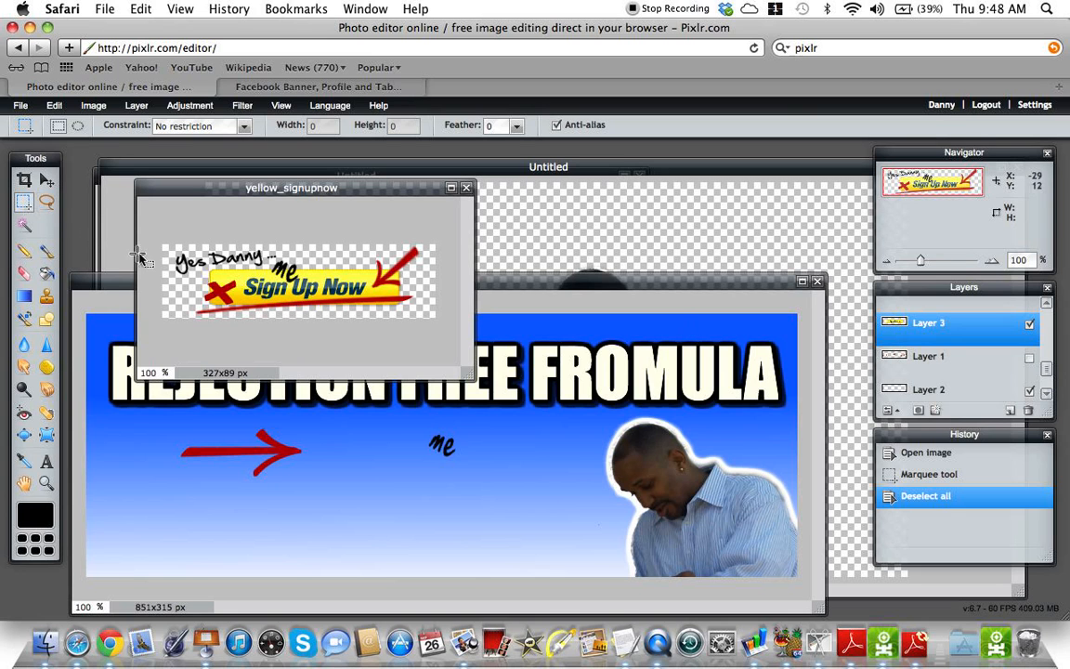
{"action": "left_click_drag", "start_coordinate": [178, 228], "coordinate": [404, 346]}
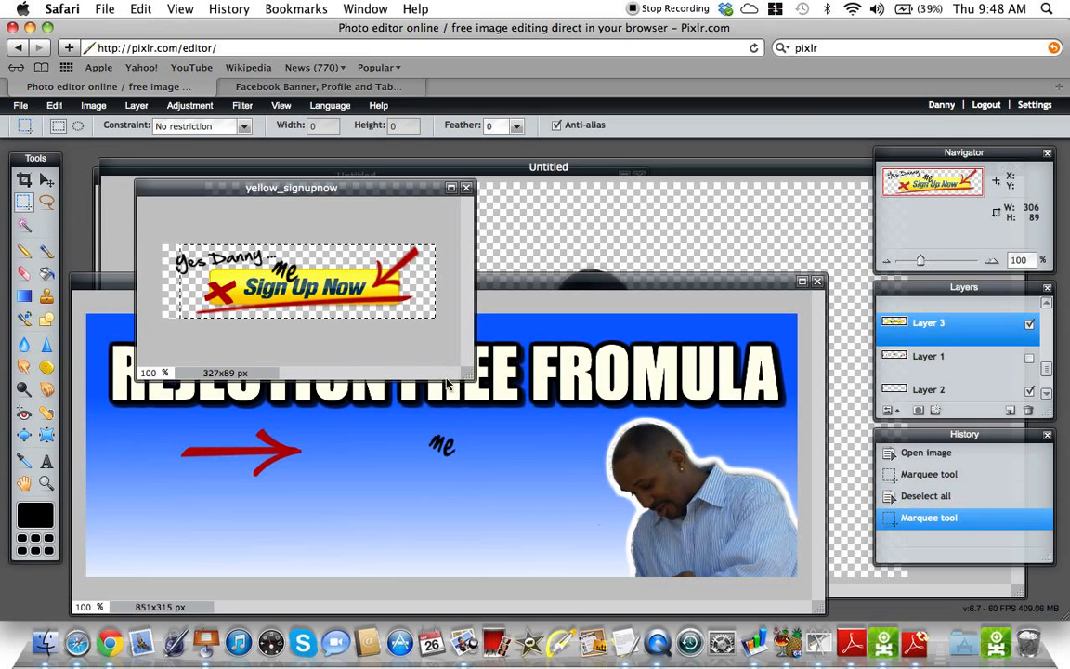
{"action": "key", "text": "super+c"}
{"action": "left_click", "coordinate": [404, 357]}
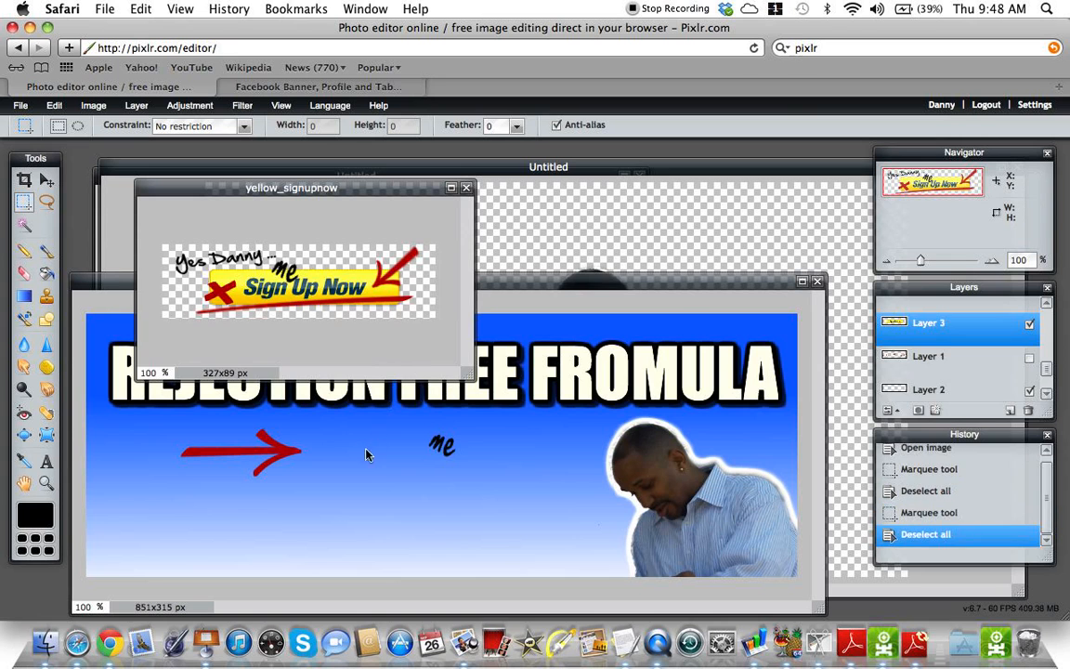
{"action": "left_click", "coordinate": [362, 449]}
{"action": "key", "text": "super+v"}
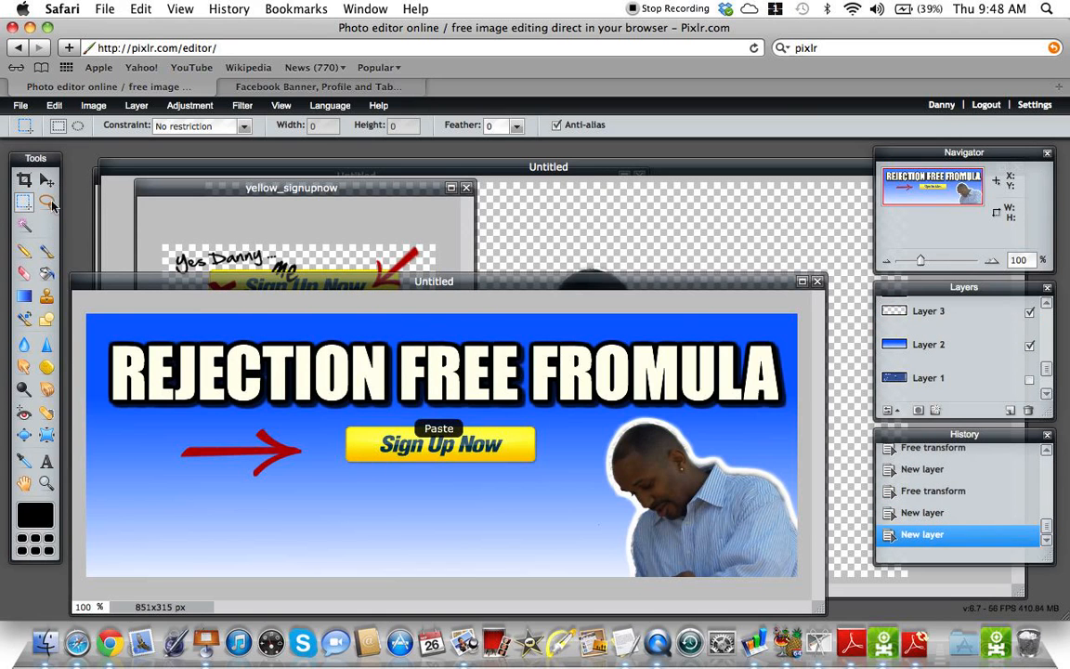
{"action": "left_click", "coordinate": [46, 179]}
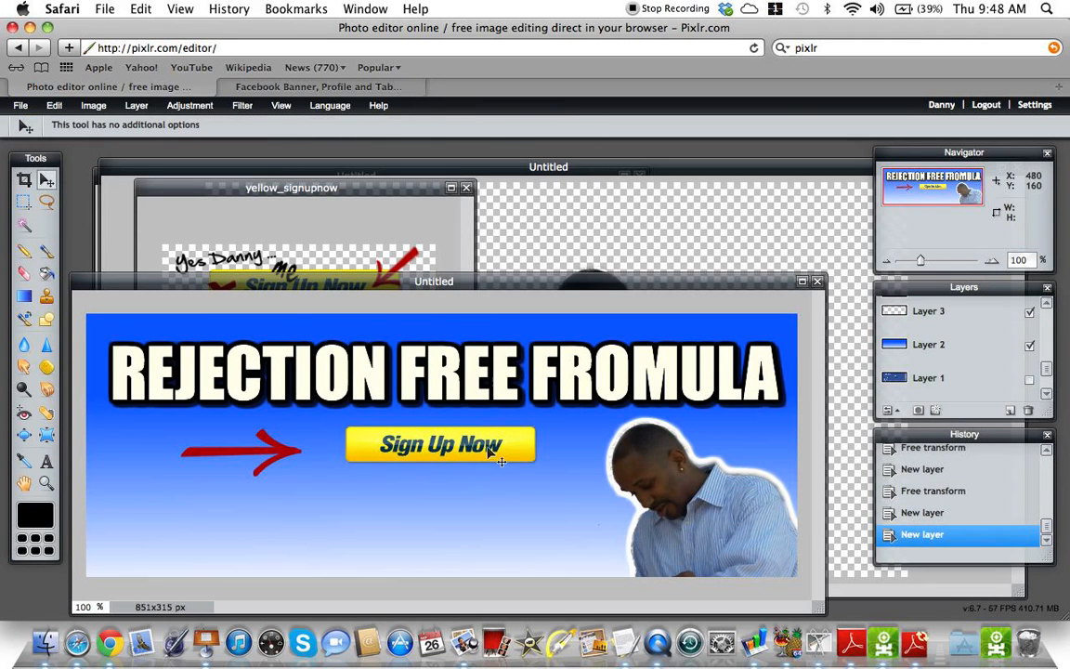
{"action": "left_click_drag", "start_coordinate": [489, 449], "coordinate": [447, 454]}
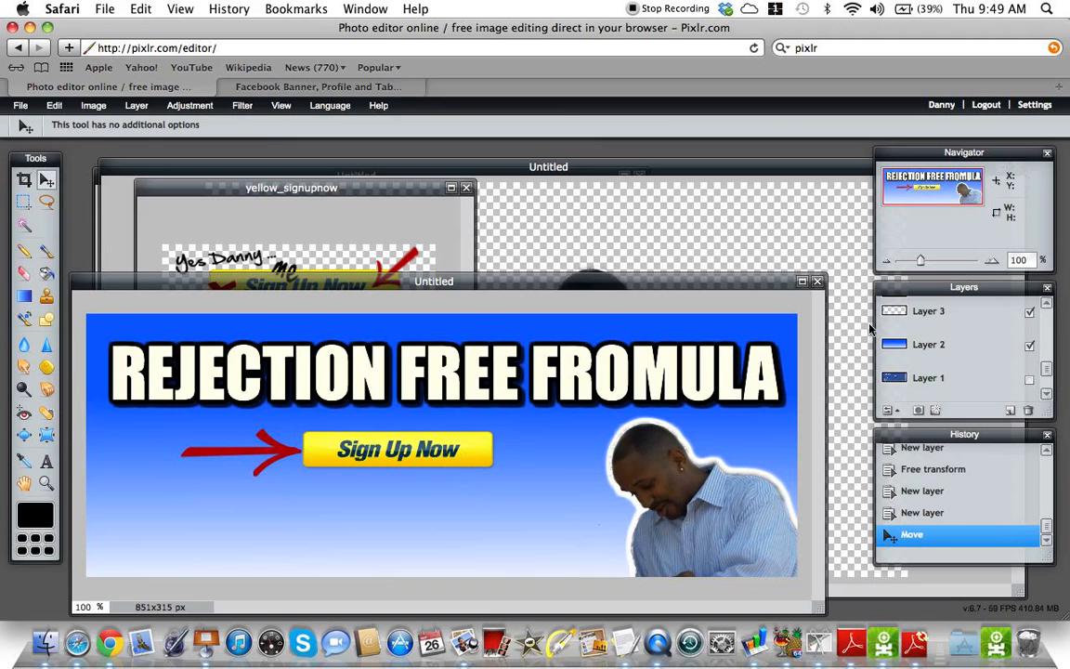
Step: Select the red arrow's layer (Layer 6) and move the arrow left, leaving a gap before the Sign Up Now button
{"action": "scroll", "coordinate": [1044, 366], "scroll_direction": "up", "scroll_amount": 4}
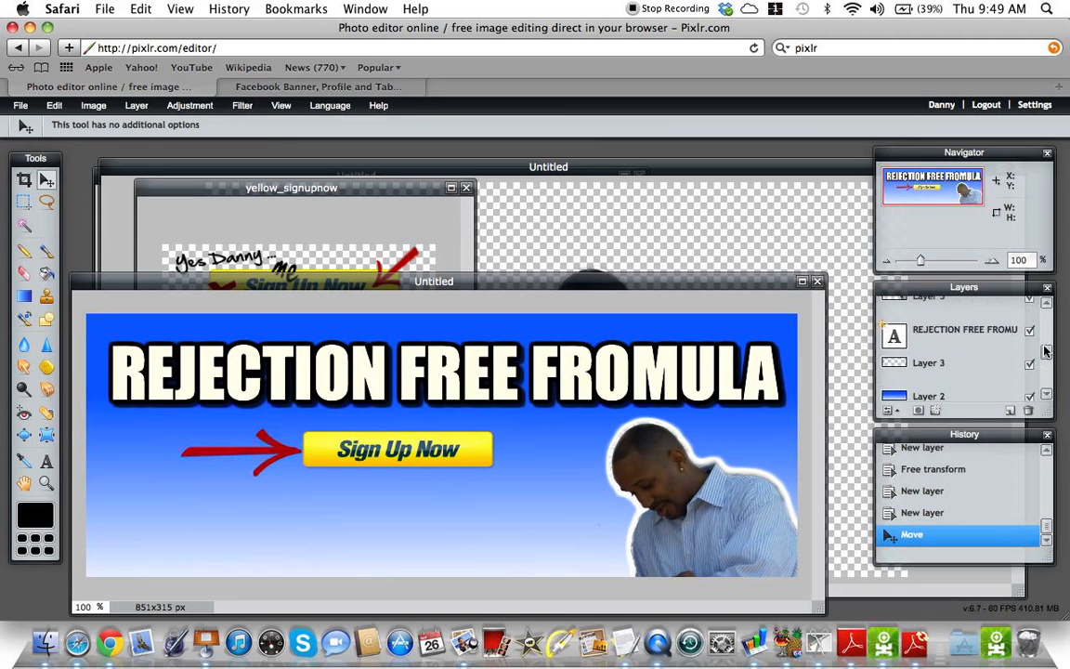
{"action": "scroll", "coordinate": [1044, 333], "scroll_direction": "up", "scroll_amount": 2}
{"action": "scroll", "coordinate": [1045, 330], "scroll_direction": "down", "scroll_amount": 2}
{"action": "scroll", "coordinate": [1044, 331], "scroll_direction": "down", "scroll_amount": 3}
{"action": "scroll", "coordinate": [1045, 335], "scroll_direction": "up", "scroll_amount": 3}
{"action": "scroll", "coordinate": [1044, 336], "scroll_direction": "up", "scroll_amount": 1}
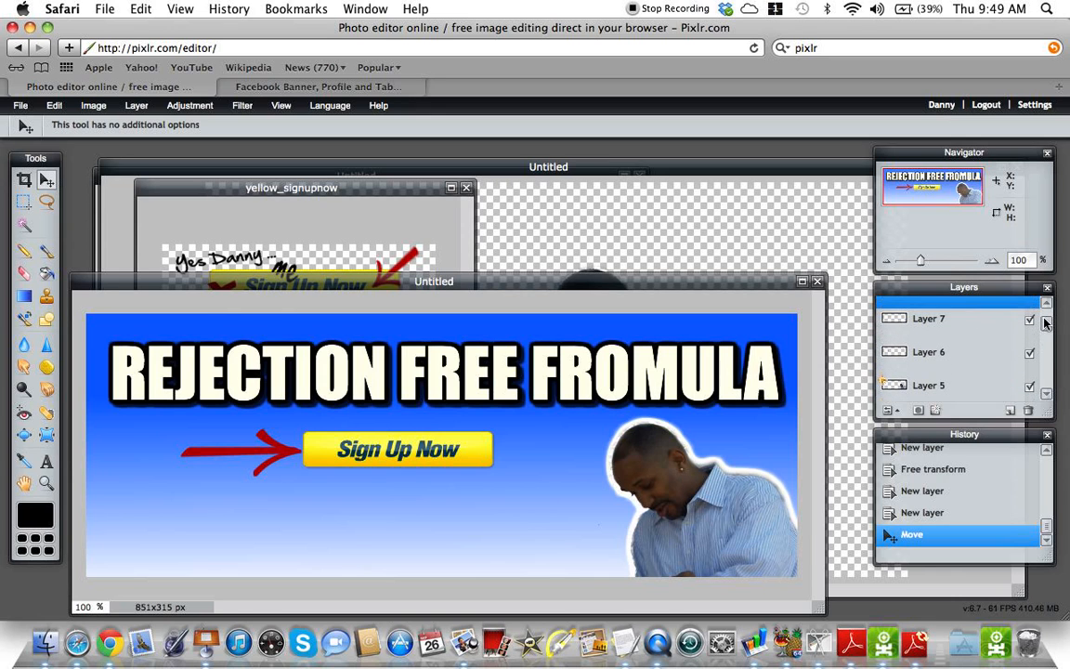
{"action": "left_click", "coordinate": [943, 352]}
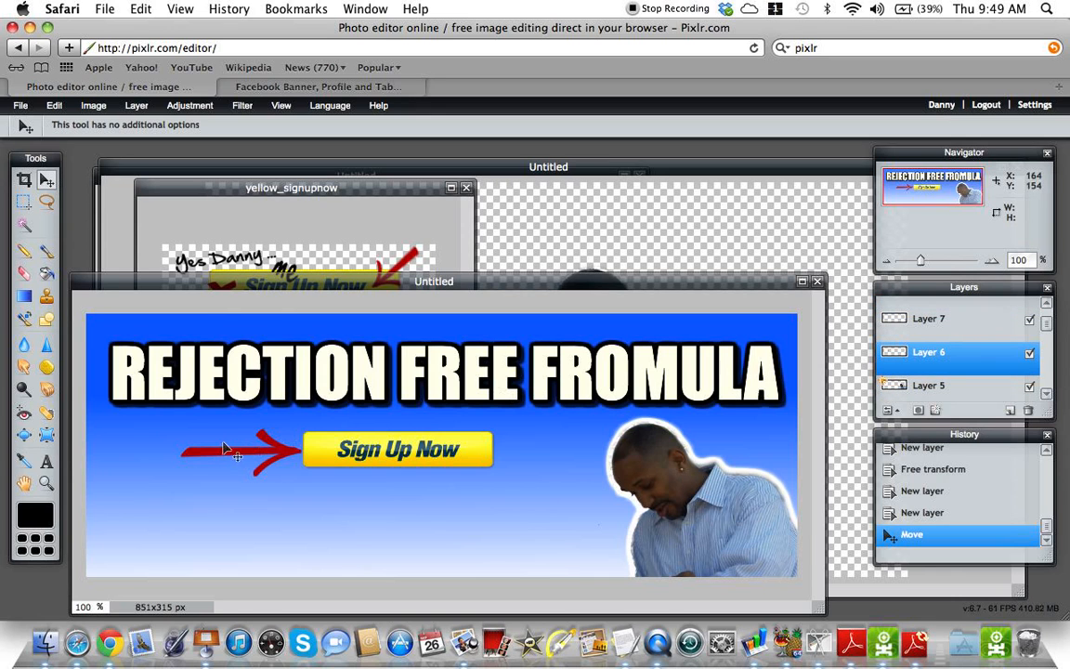
{"action": "left_click_drag", "start_coordinate": [249, 444], "coordinate": [223, 445]}
{"action": "left_click_drag", "start_coordinate": [375, 449], "coordinate": [366, 448]}
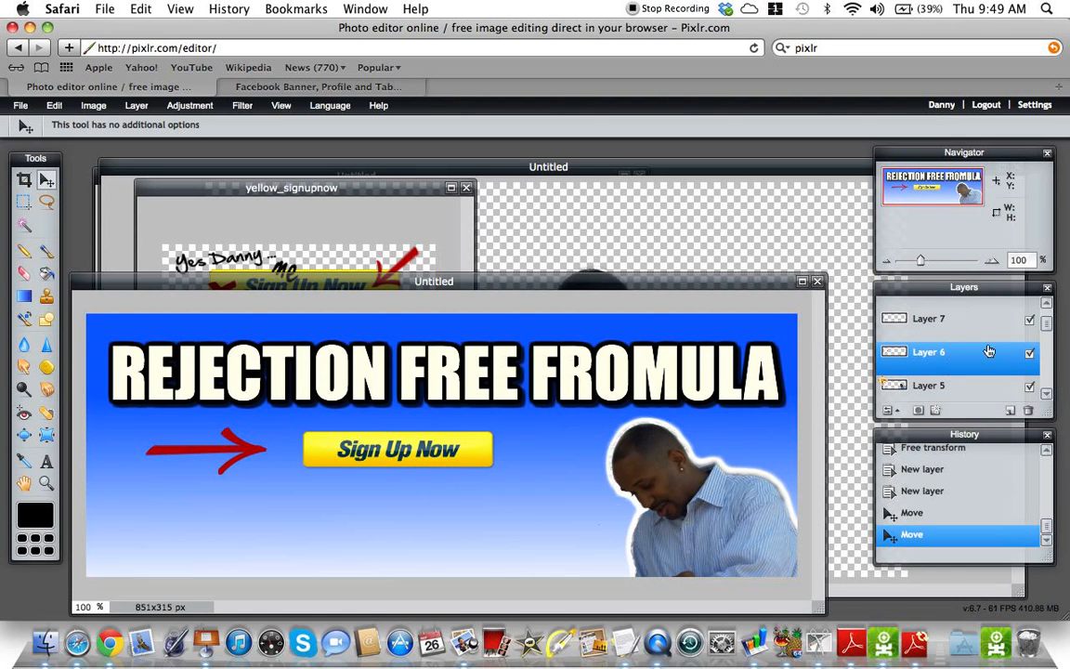
Step: Reorder the "me" layer (Layer 7) above the button's Layer 8 and shift the Sign Up Now button left toward the arrow
{"action": "left_click_drag", "start_coordinate": [1050, 325], "coordinate": [1049, 316]}
{"action": "left_click_drag", "start_coordinate": [970, 345], "coordinate": [961, 309]}
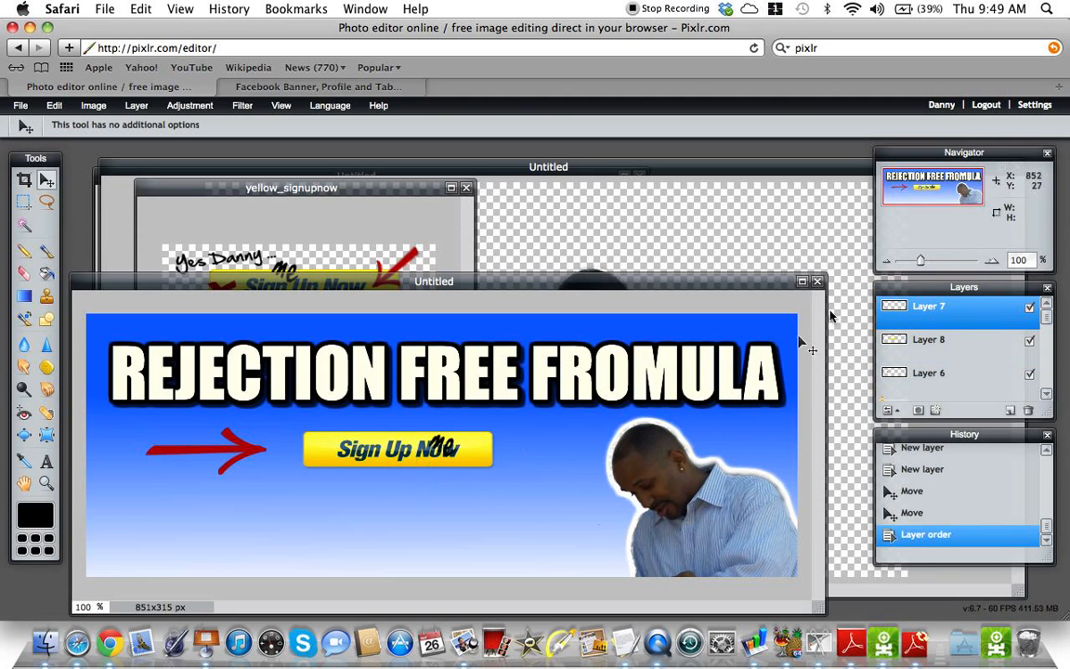
{"action": "left_click", "coordinate": [917, 348]}
{"action": "left_click_drag", "start_coordinate": [350, 440], "coordinate": [332, 460]}
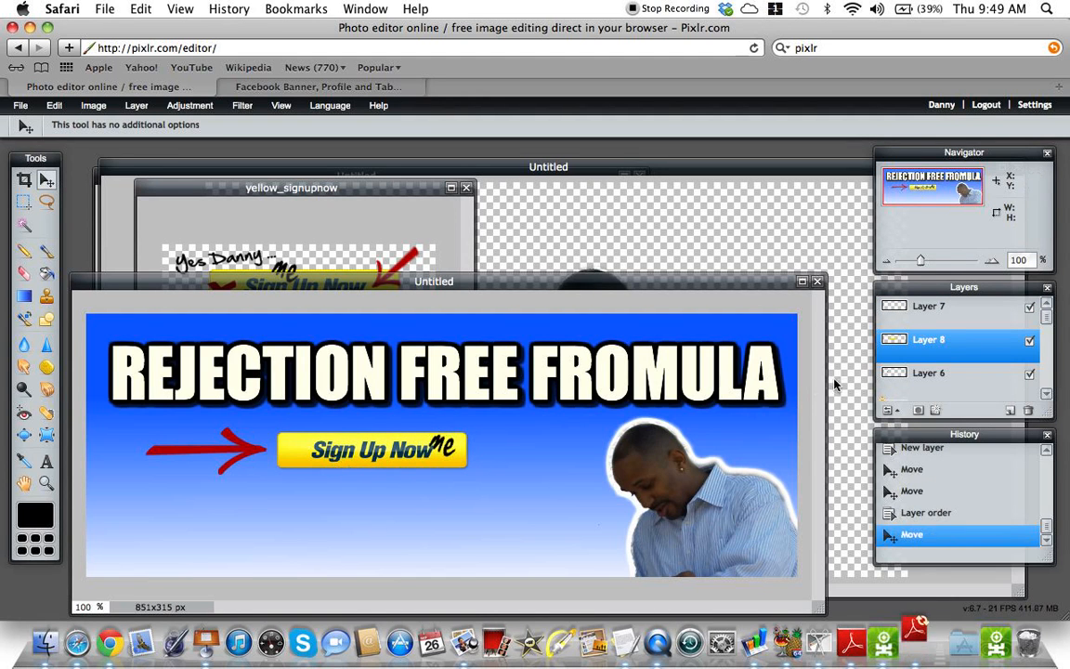
Step: Nudge the red arrow slightly up and left, and move the handwritten "me" between the words Sign and Up on the button
{"action": "left_click", "coordinate": [910, 316]}
{"action": "left_click", "coordinate": [924, 372]}
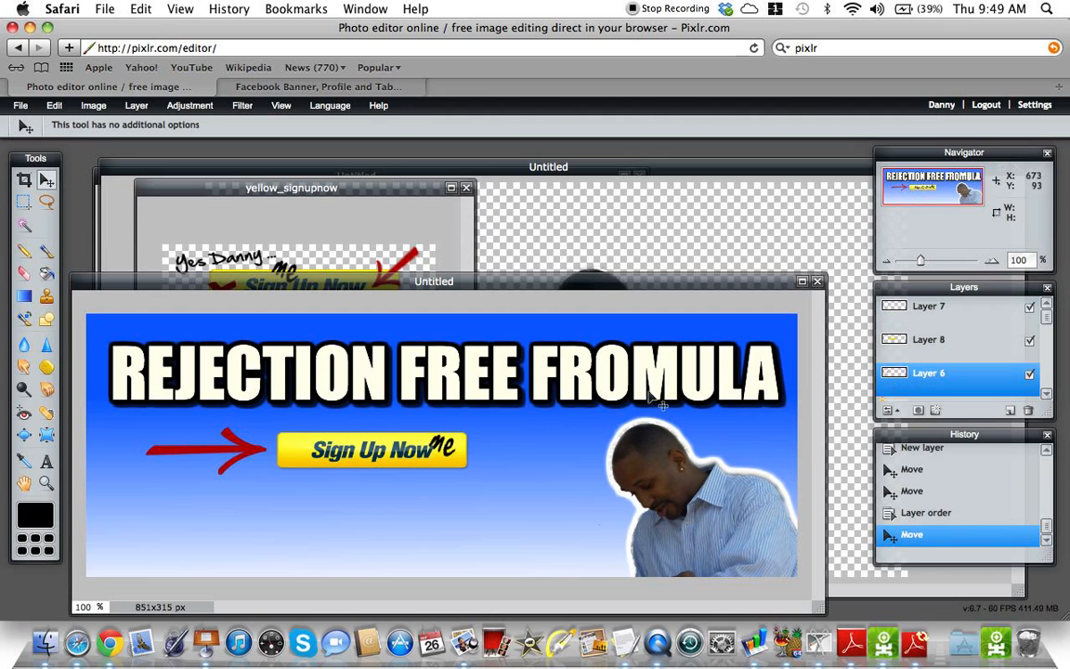
{"action": "left_click_drag", "start_coordinate": [457, 452], "coordinate": [458, 450]}
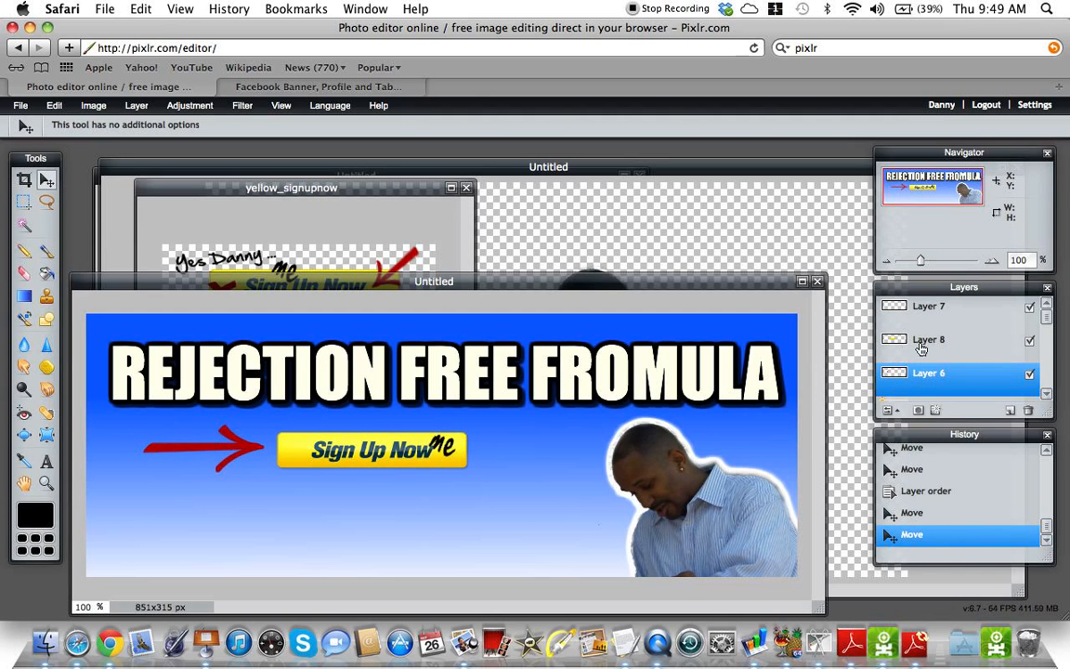
{"action": "left_click", "coordinate": [976, 320]}
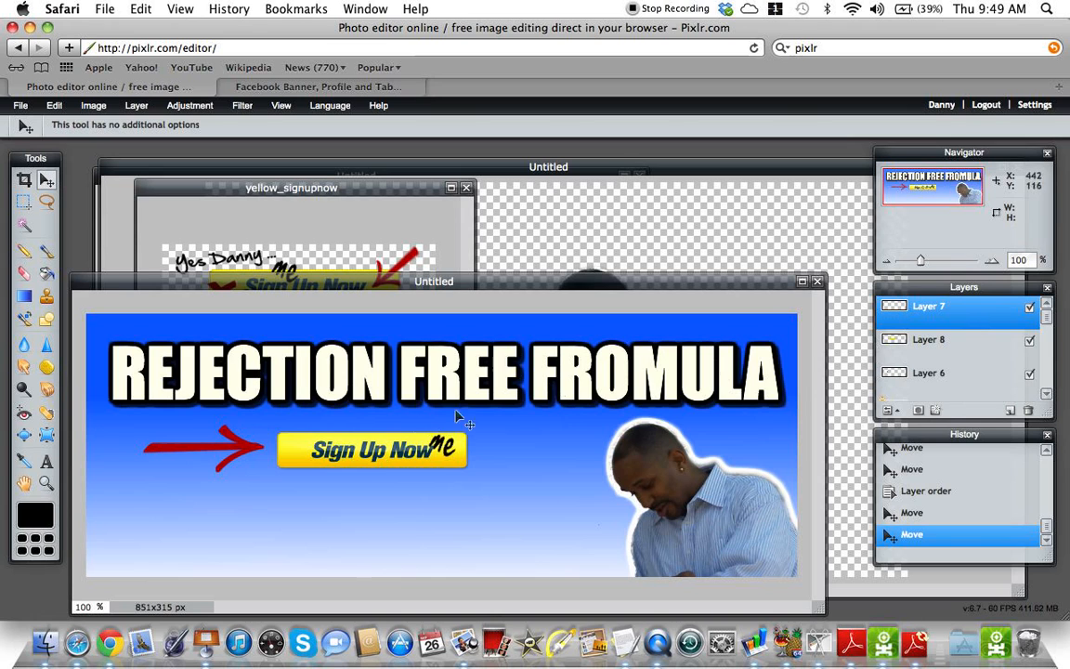
{"action": "left_click_drag", "start_coordinate": [448, 456], "coordinate": [362, 446]}
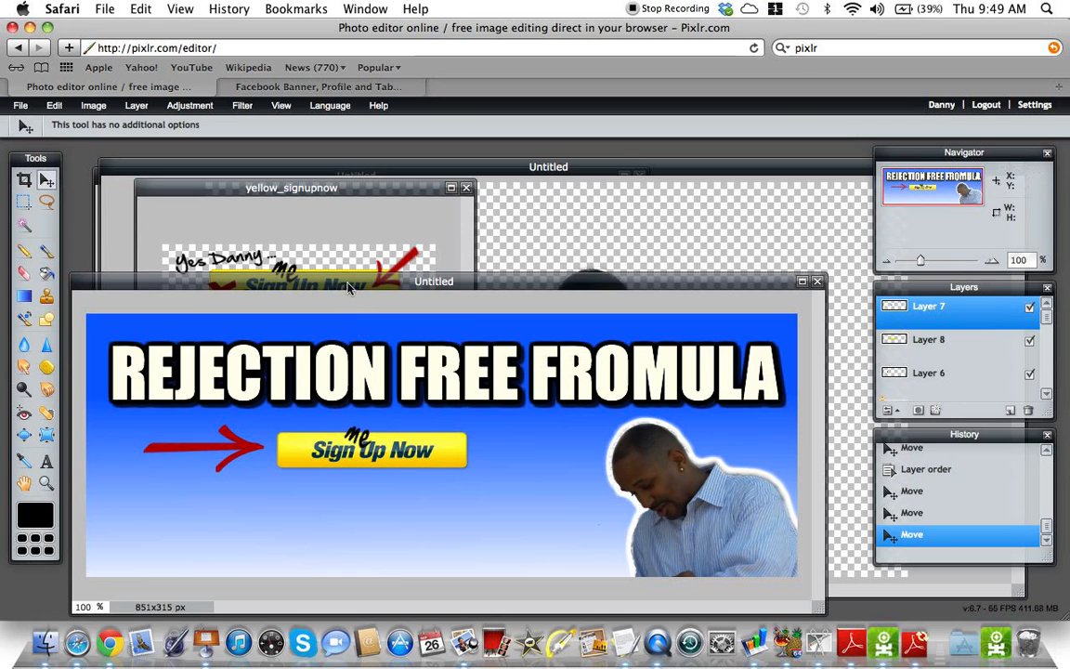
Step: Copy the handwritten "Yes" greeting (Layer 9) from yellow_signupnow into the banner and place it above the button's left end
{"action": "left_click", "coordinate": [353, 254]}
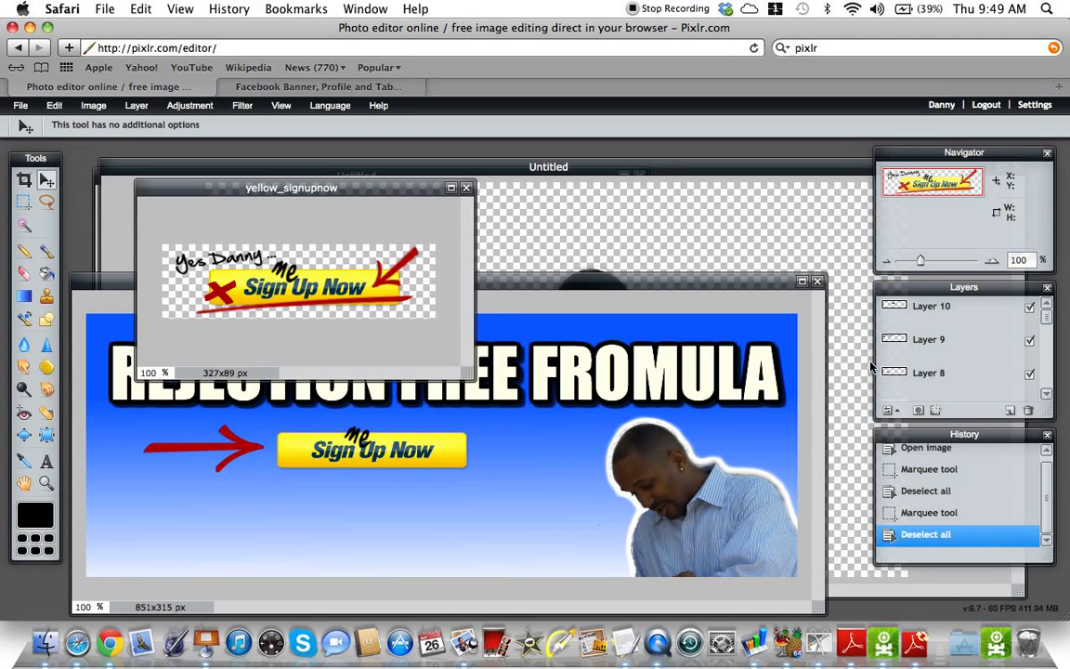
{"action": "left_click", "coordinate": [931, 344]}
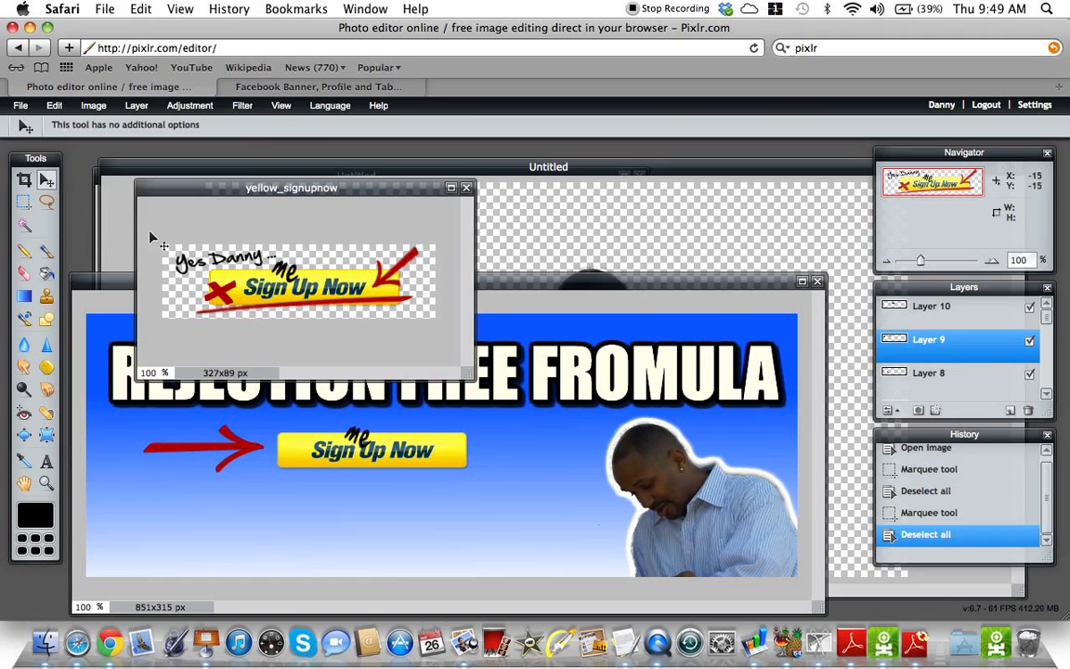
{"action": "left_click", "coordinate": [25, 200]}
{"action": "left_click_drag", "start_coordinate": [166, 239], "coordinate": [287, 281]}
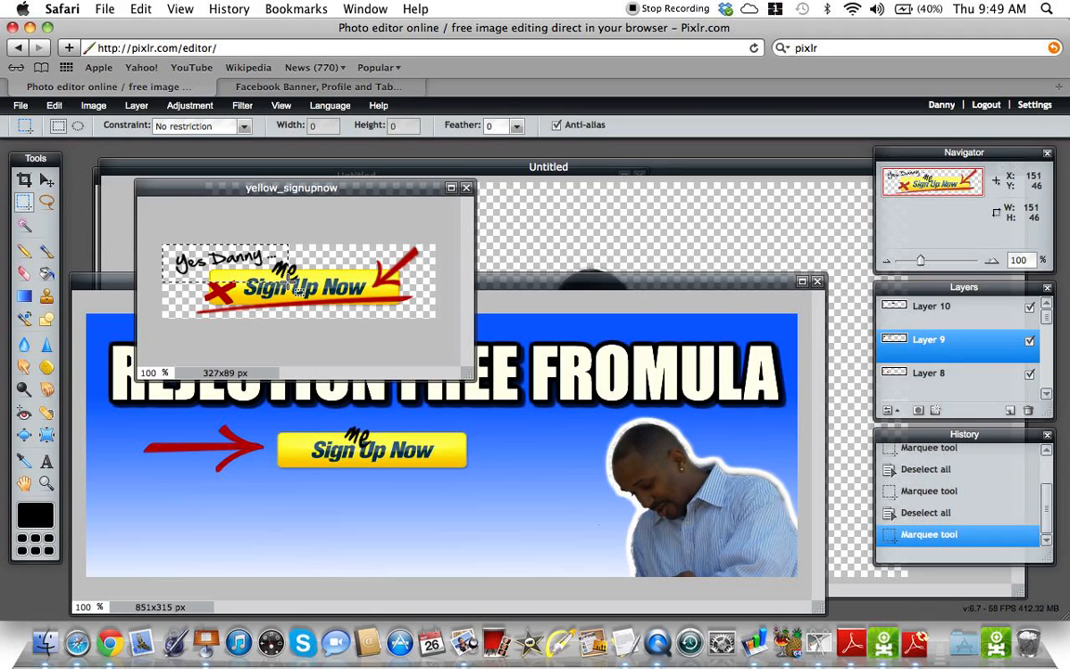
{"action": "key", "text": "super+c"}
{"action": "left_click", "coordinate": [271, 423]}
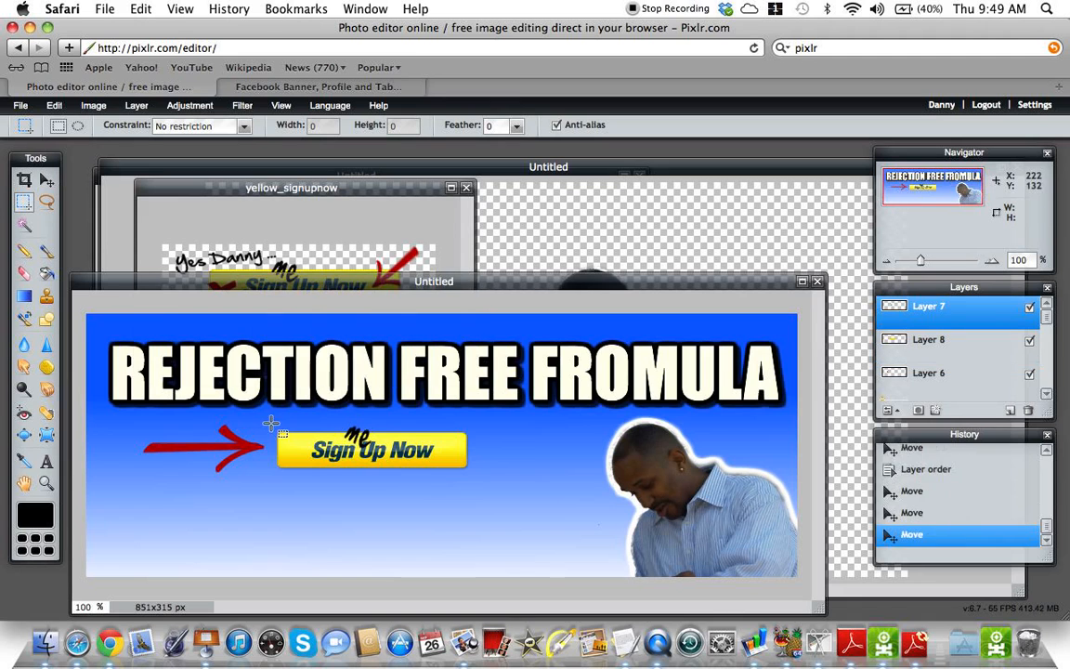
{"action": "key", "text": "super+v"}
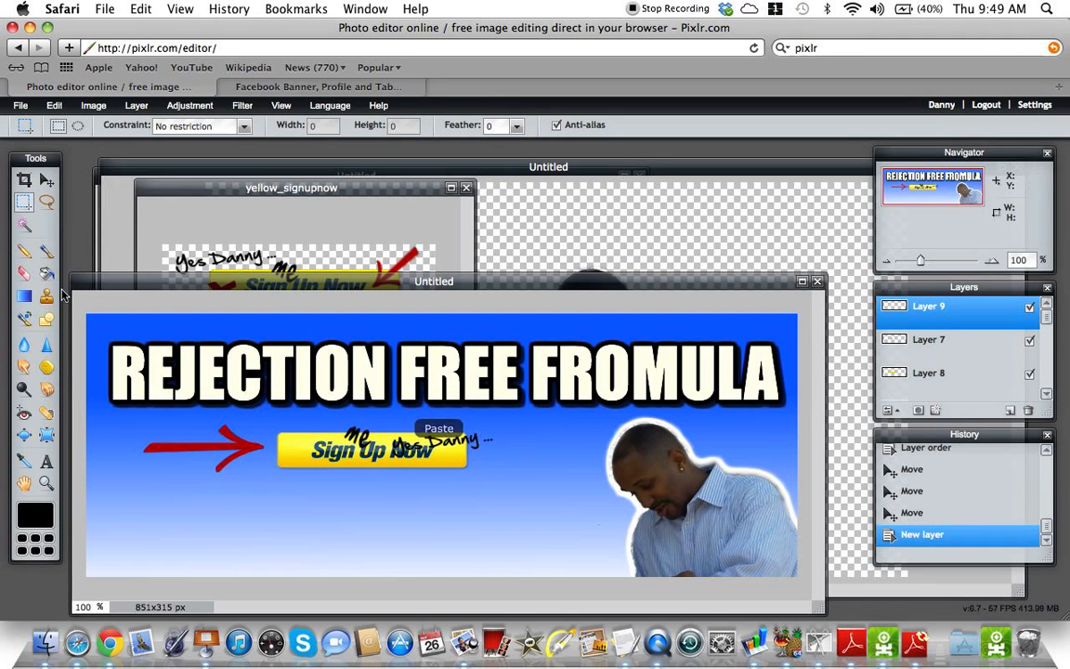
{"action": "key", "text": "v"}
{"action": "left_click_drag", "start_coordinate": [468, 452], "coordinate": [328, 423]}
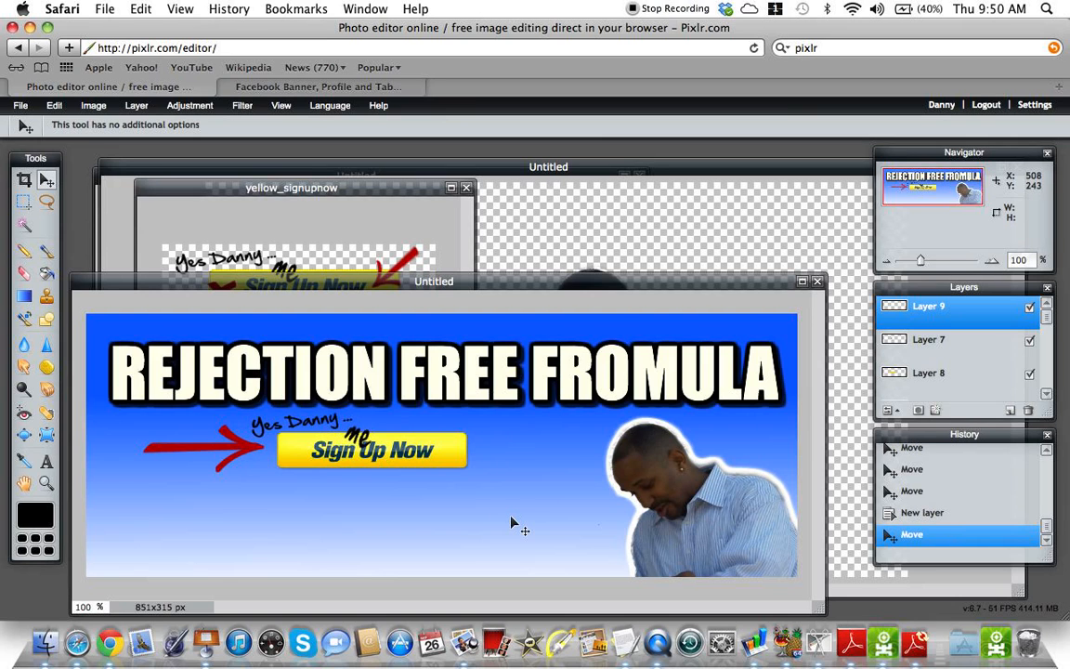
Step: Open the "underlines" image from the #1 Pack folder of the Pixlr image library
{"action": "left_click", "coordinate": [341, 228]}
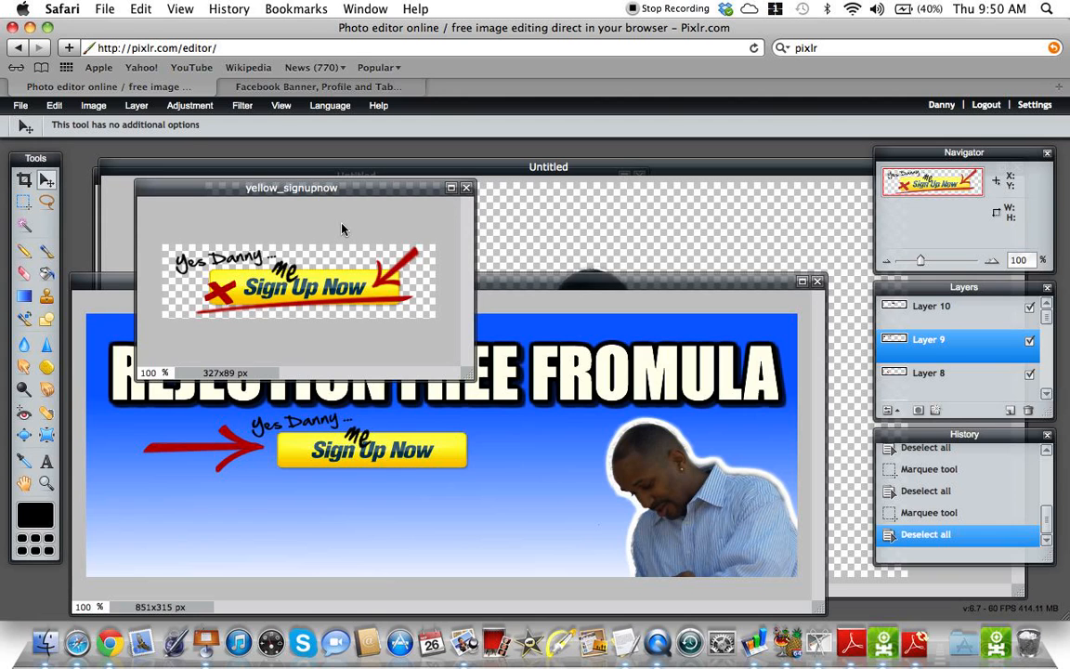
{"action": "left_click", "coordinate": [21, 106]}
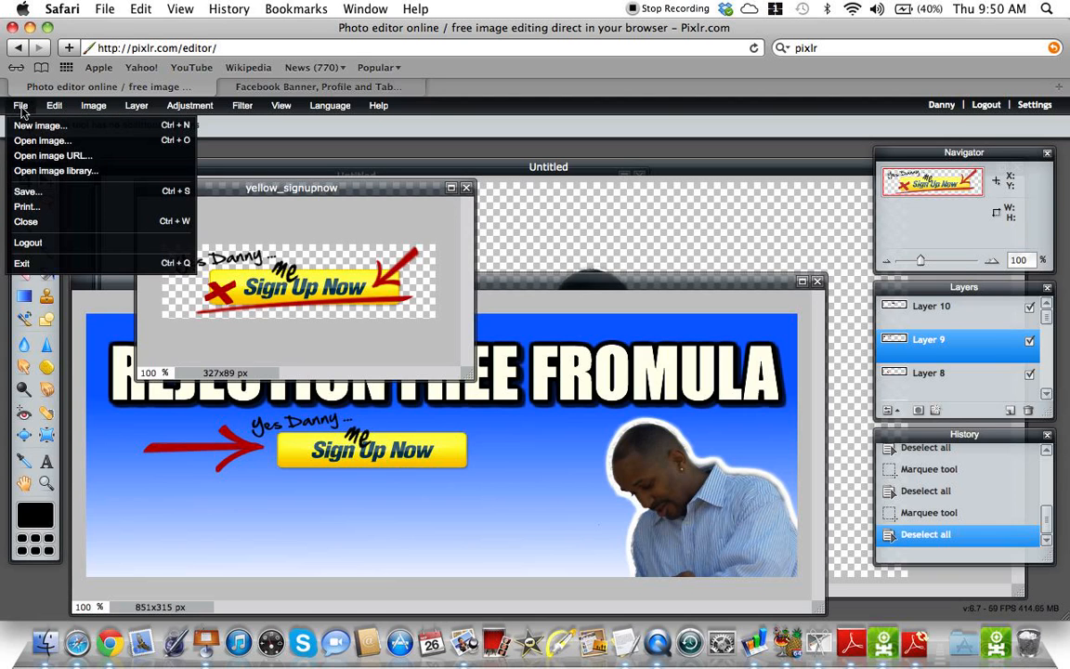
{"action": "left_click", "coordinate": [26, 170]}
{"action": "left_click", "coordinate": [220, 219]}
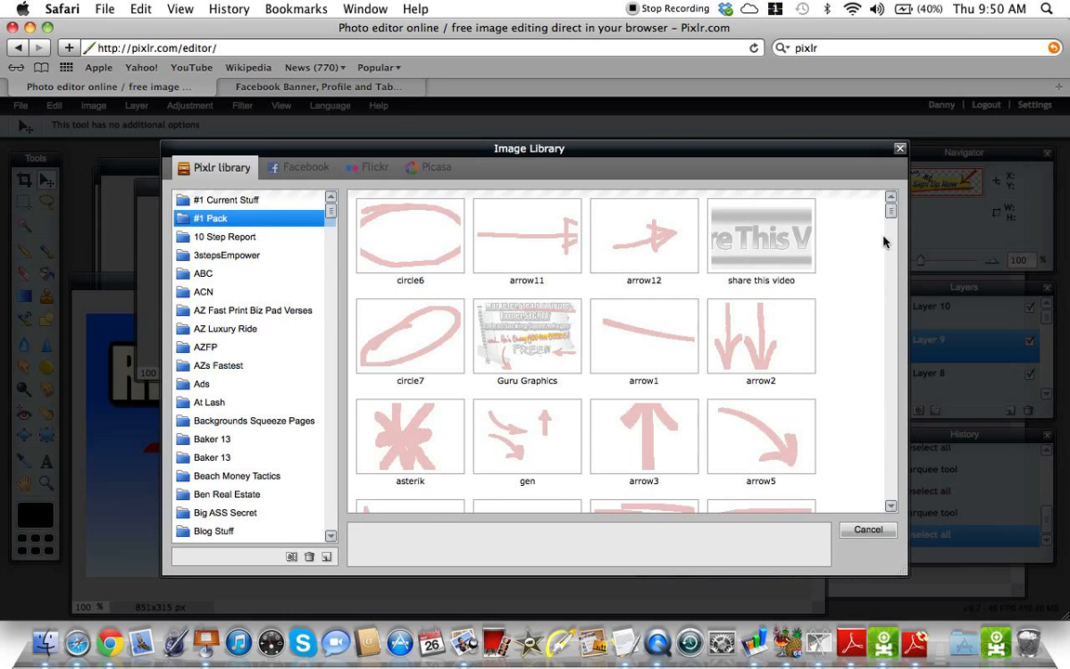
{"action": "left_click_drag", "start_coordinate": [891, 212], "coordinate": [890, 276]}
{"action": "left_click", "coordinate": [539, 337]}
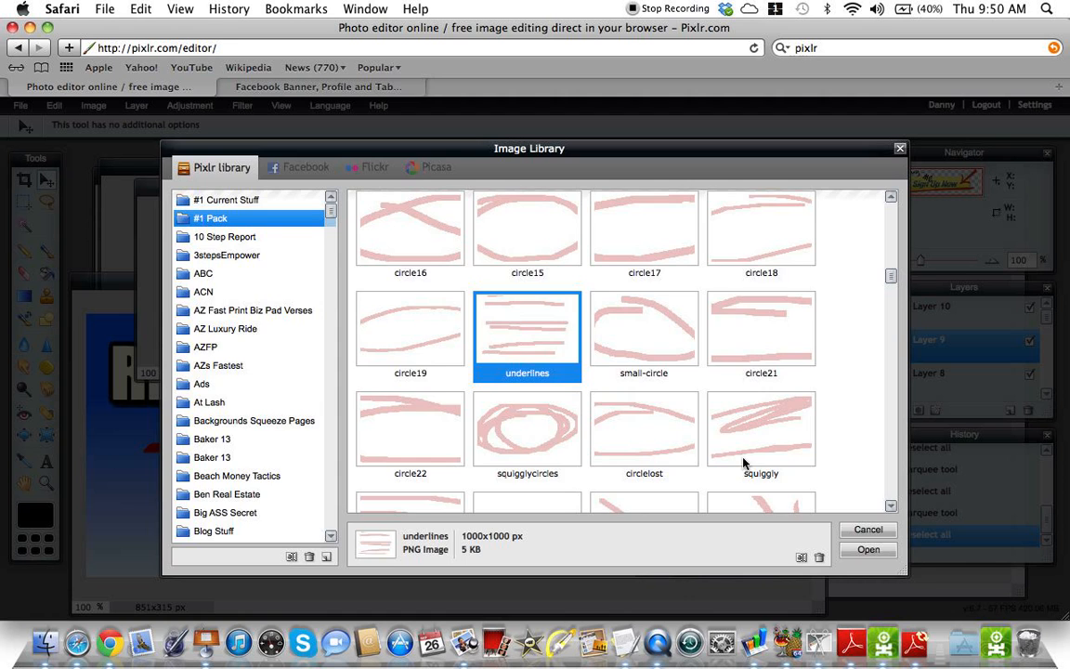
{"action": "left_click", "coordinate": [869, 550]}
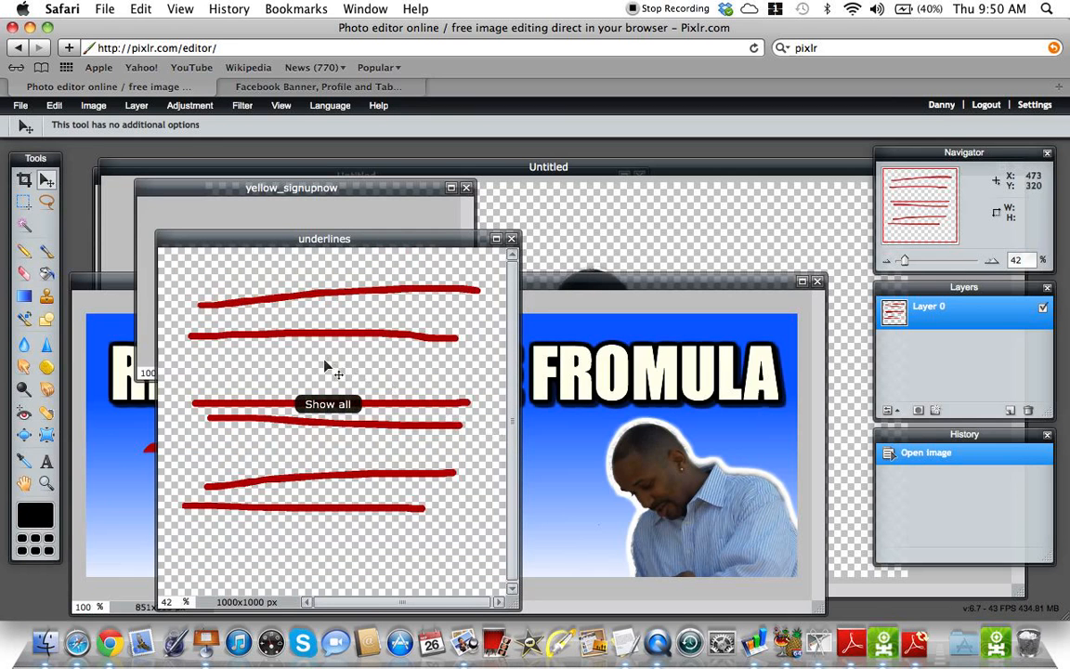
Step: Copy the fourth red line from the top of the underlines image and paste it into the banner
{"action": "left_click", "coordinate": [24, 201]}
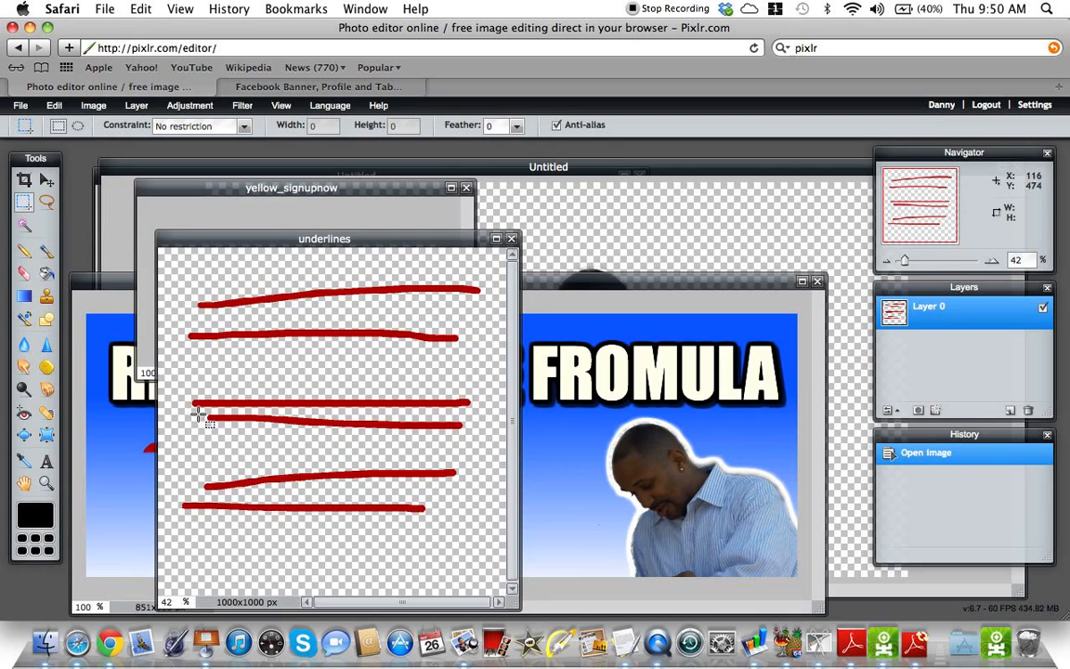
{"action": "left_click_drag", "start_coordinate": [200, 410], "coordinate": [474, 450]}
{"action": "key", "text": "super+c"}
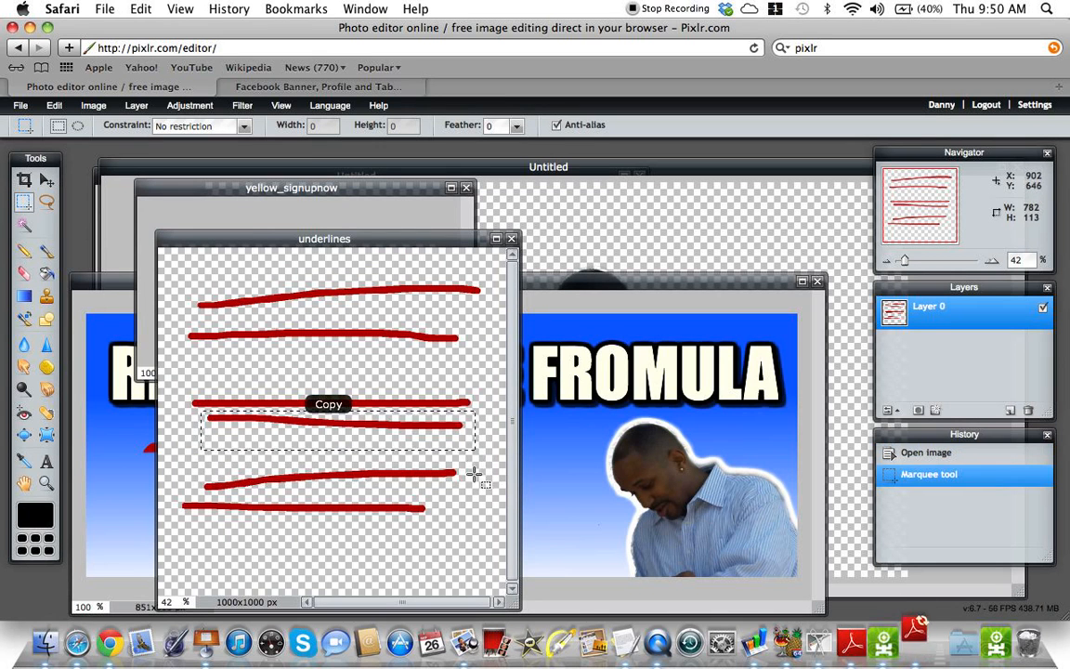
{"action": "left_click", "coordinate": [474, 474]}
{"action": "left_click", "coordinate": [530, 479]}
{"action": "key", "text": "super+v"}
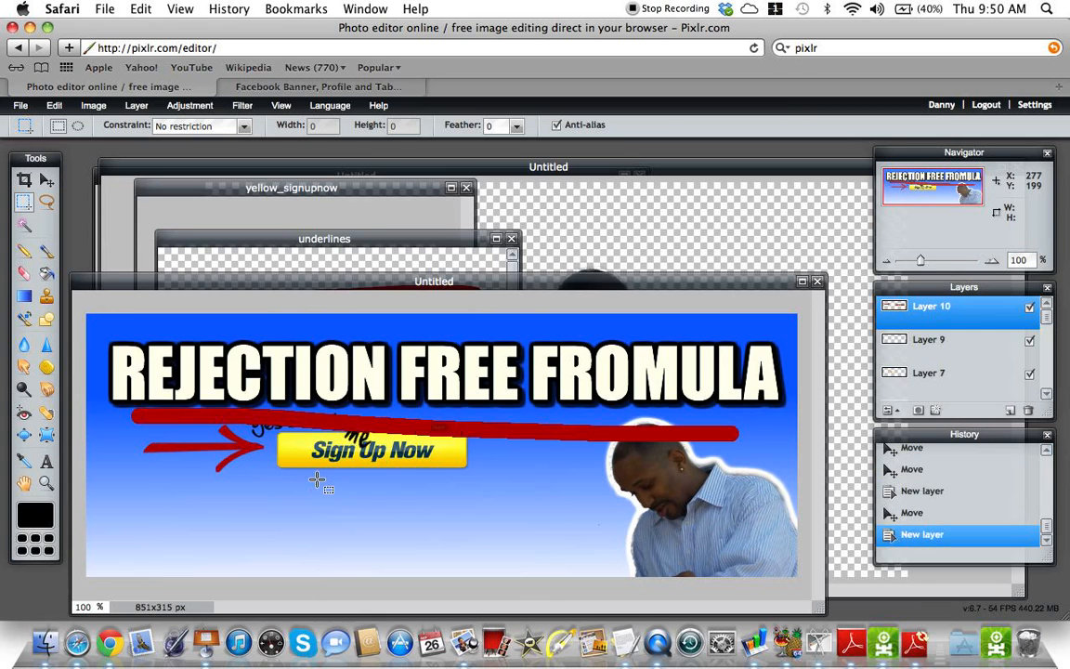
Step: Free transform the pasted red line, shrinking it to fit directly beneath the Sign Up Now lettering on the button, and apply the changes
{"action": "left_click", "coordinate": [54, 105]}
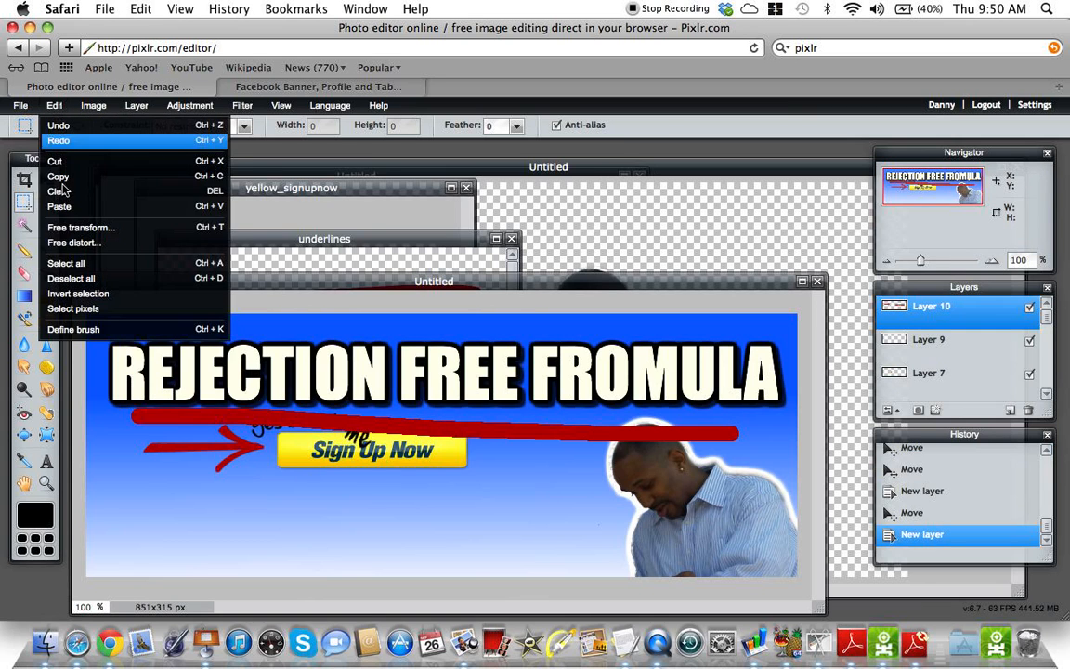
{"action": "left_click", "coordinate": [70, 229]}
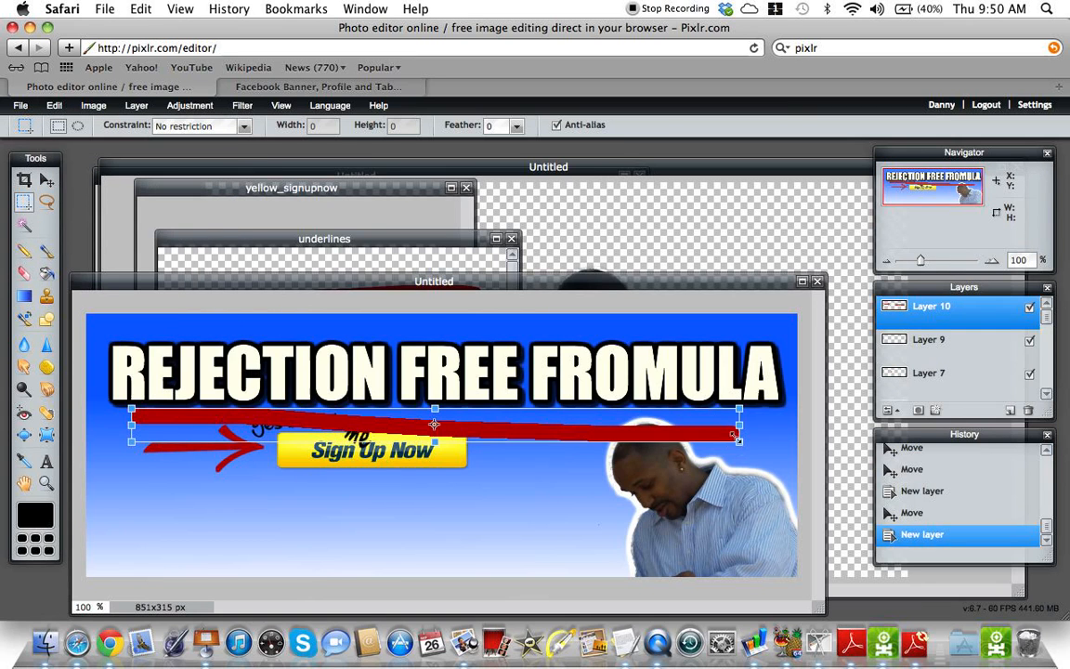
{"action": "left_click_drag", "start_coordinate": [739, 441], "coordinate": [438, 473]}
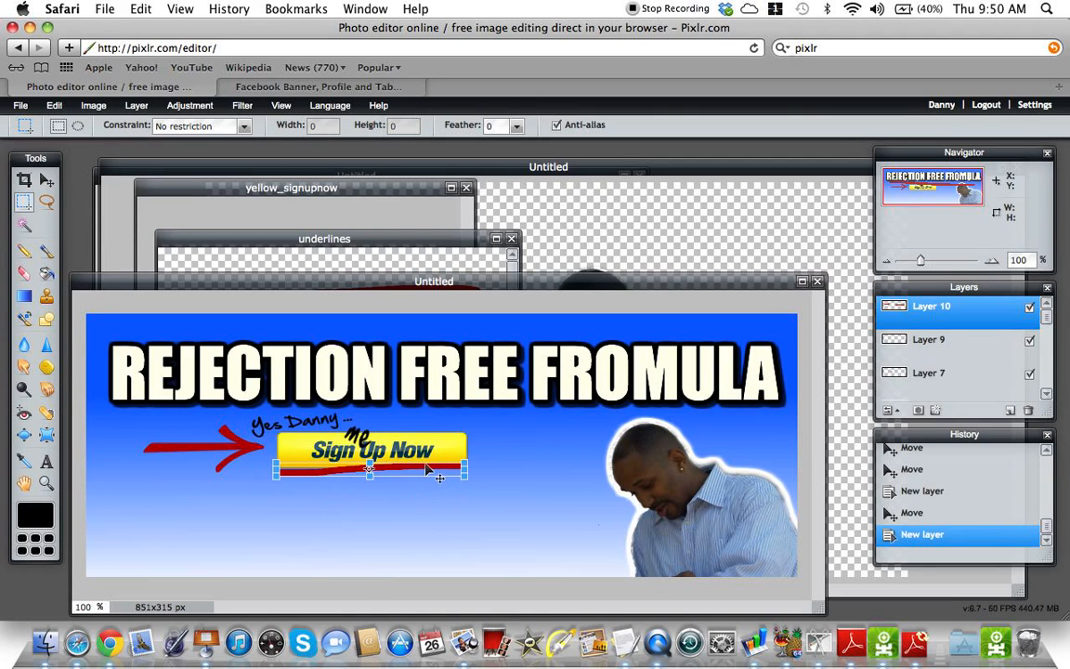
{"action": "left_click_drag", "start_coordinate": [462, 483], "coordinate": [416, 467]}
{"action": "left_click", "coordinate": [470, 488]}
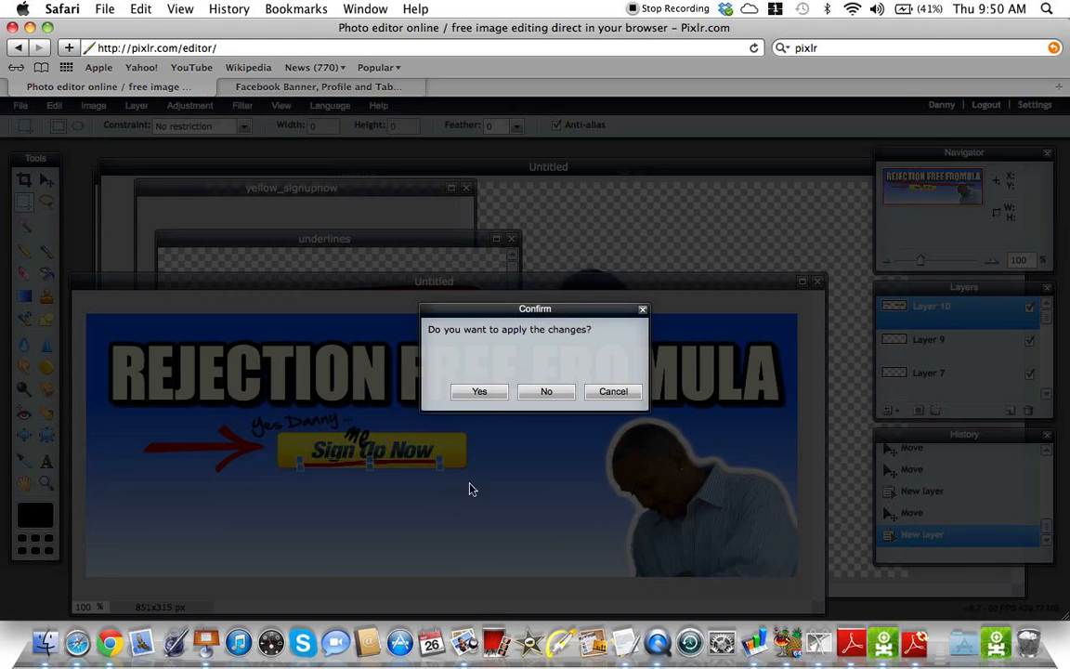
{"action": "left_click", "coordinate": [479, 392]}
Step: Move the banner window higher in the workspace and correct the title text to read "REJECTION FREE FORMULA"
{"action": "left_click_drag", "start_coordinate": [540, 282], "coordinate": [561, 150]}
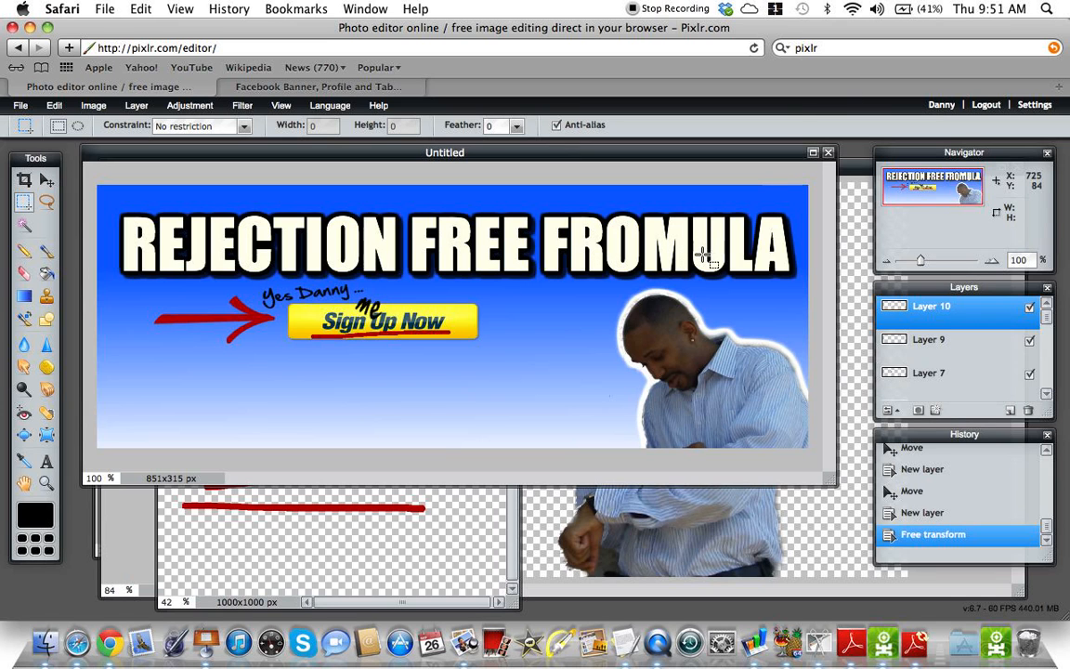
{"action": "left_click_drag", "start_coordinate": [1045, 322], "coordinate": [1047, 360]}
{"action": "left_click", "coordinate": [977, 338]}
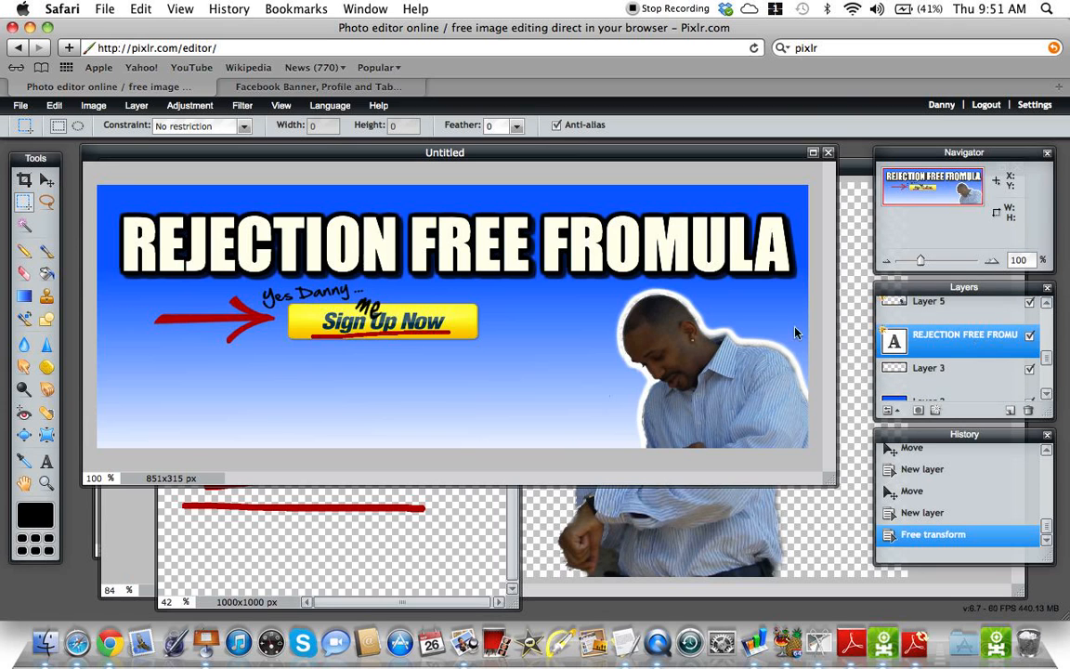
{"action": "left_click", "coordinate": [48, 462]}
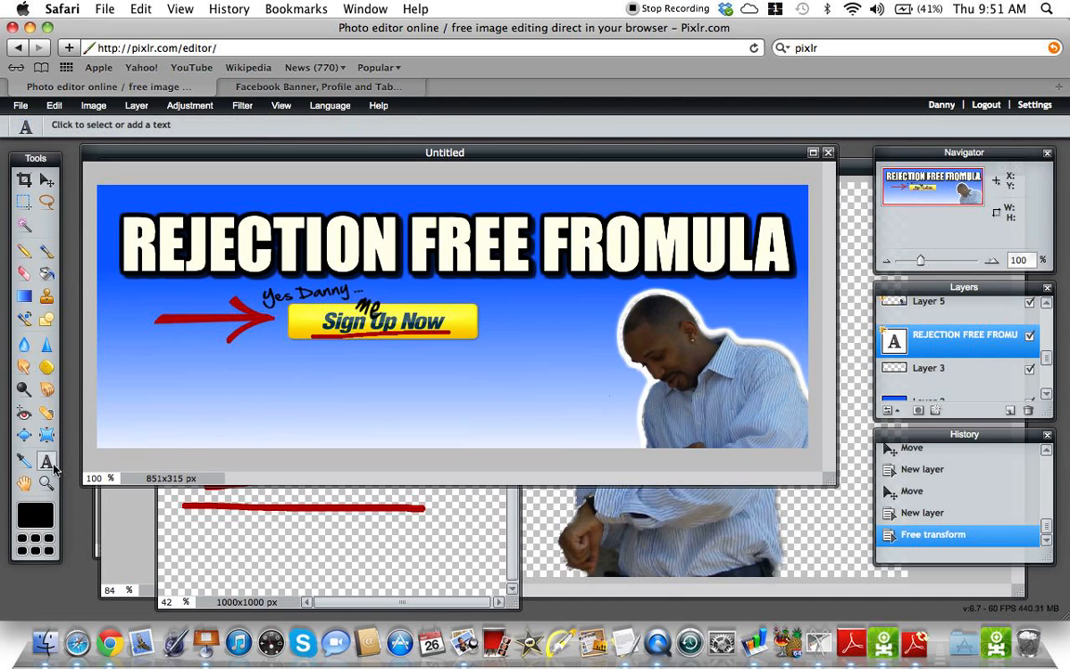
{"action": "left_click", "coordinate": [443, 253]}
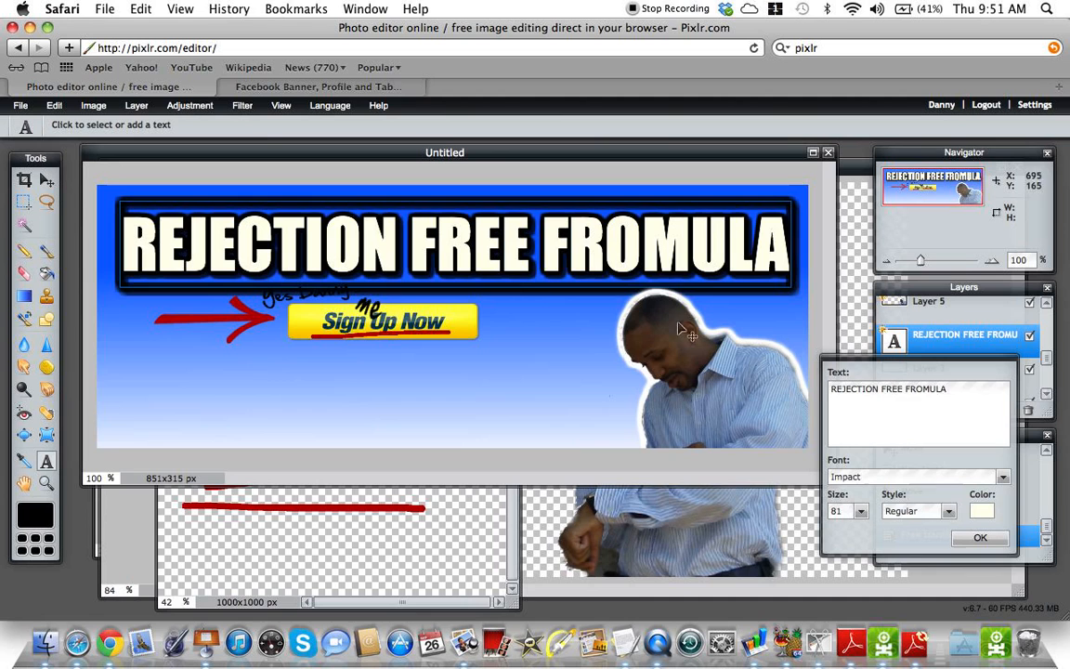
{"action": "left_click", "coordinate": [922, 389]}
{"action": "key", "text": "BackSpace"}
{"action": "key", "text": "BackSpace"}
{"action": "type", "text": "or"}
{"action": "key", "text": "BackSpace"}
{"action": "key", "text": "BackSpace"}
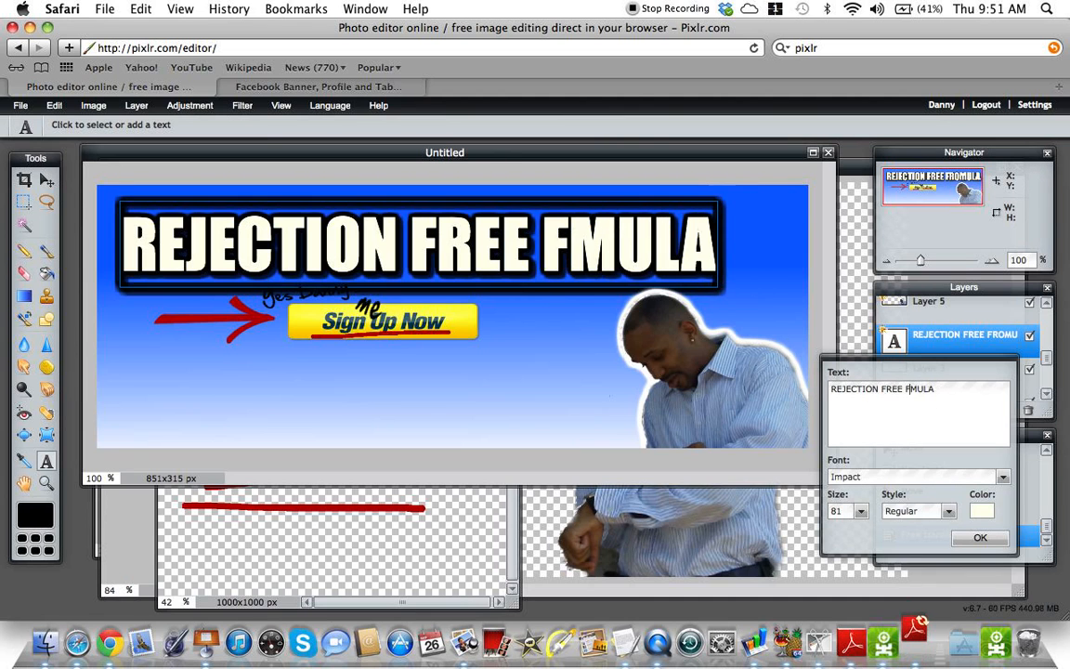
{"action": "type", "text": "OR"}
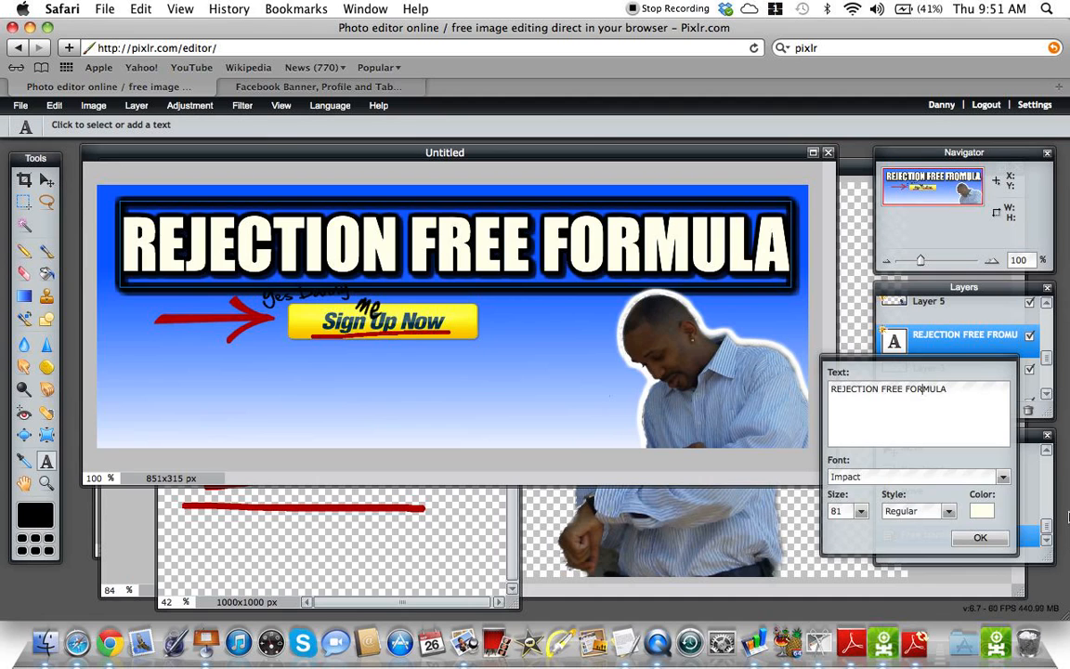
{"action": "left_click", "coordinate": [982, 538]}
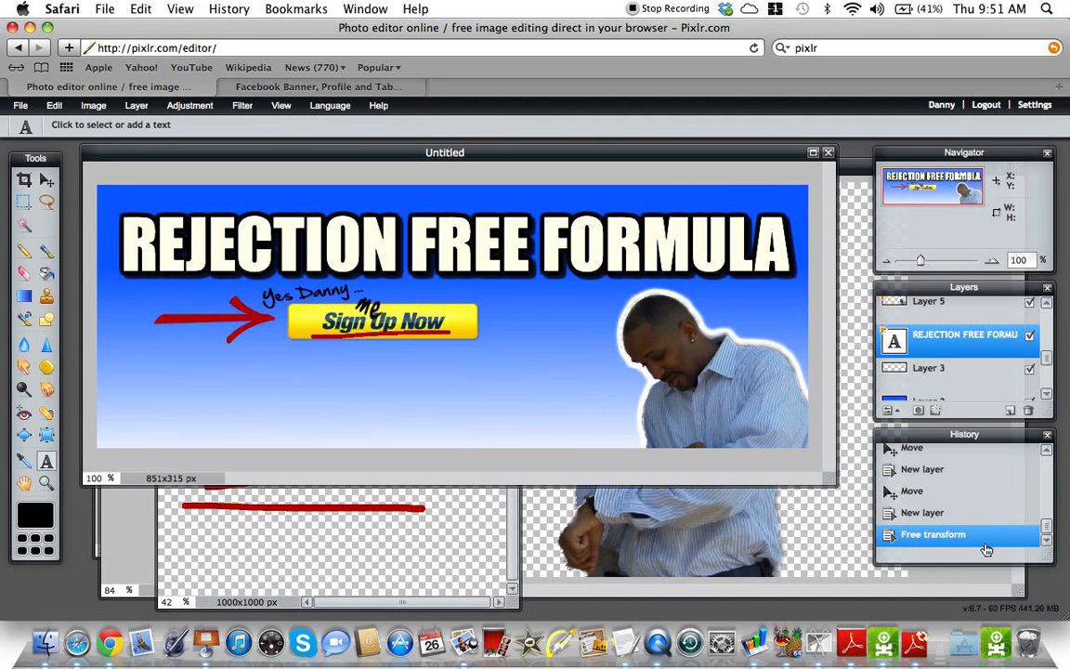